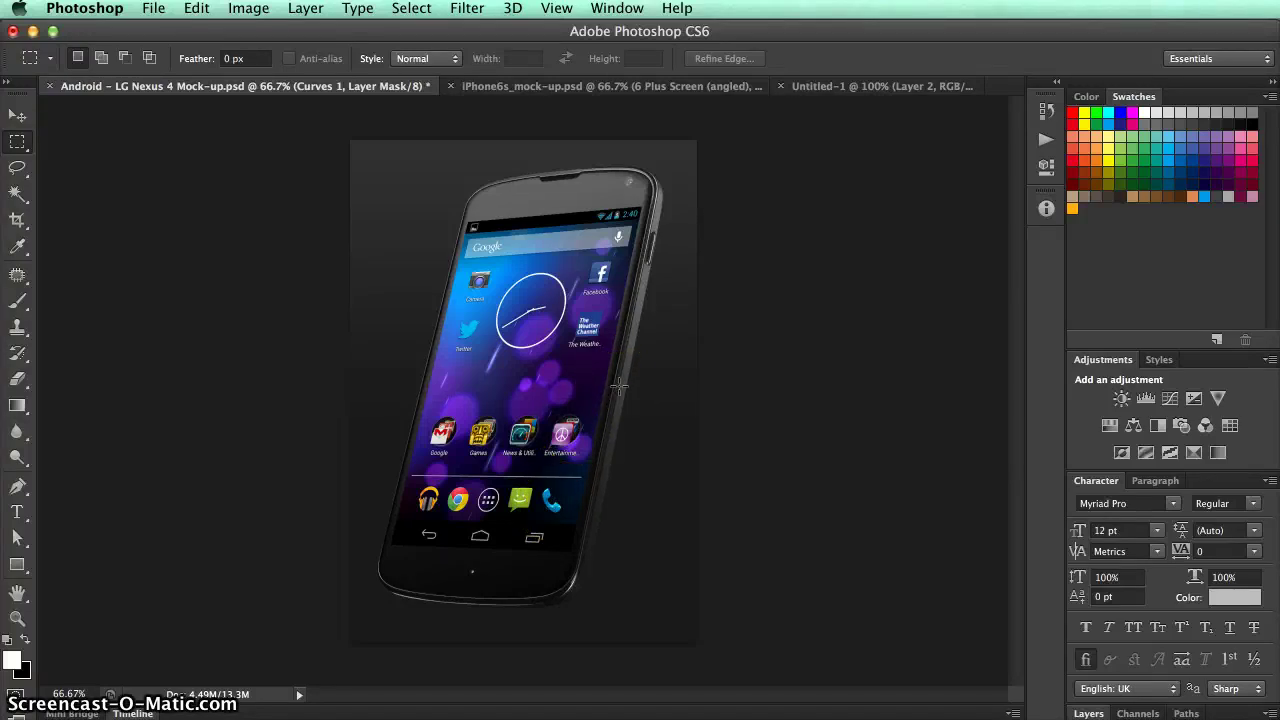
# Expand the Layers panel to list the Nexus 4 mock-up's Screen (768x1280) and Samsung layers.
pyautogui.click(515, 297)
pyautogui.click(409, 472)
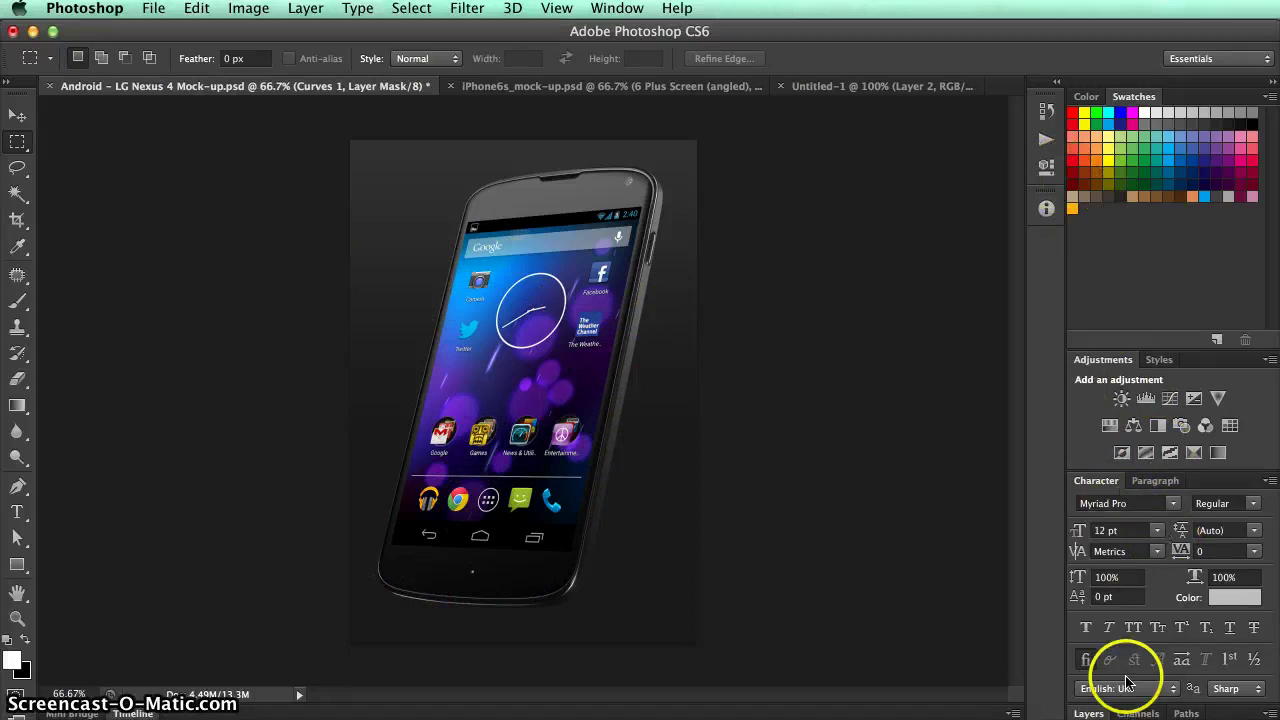
pyautogui.click(1090, 712)
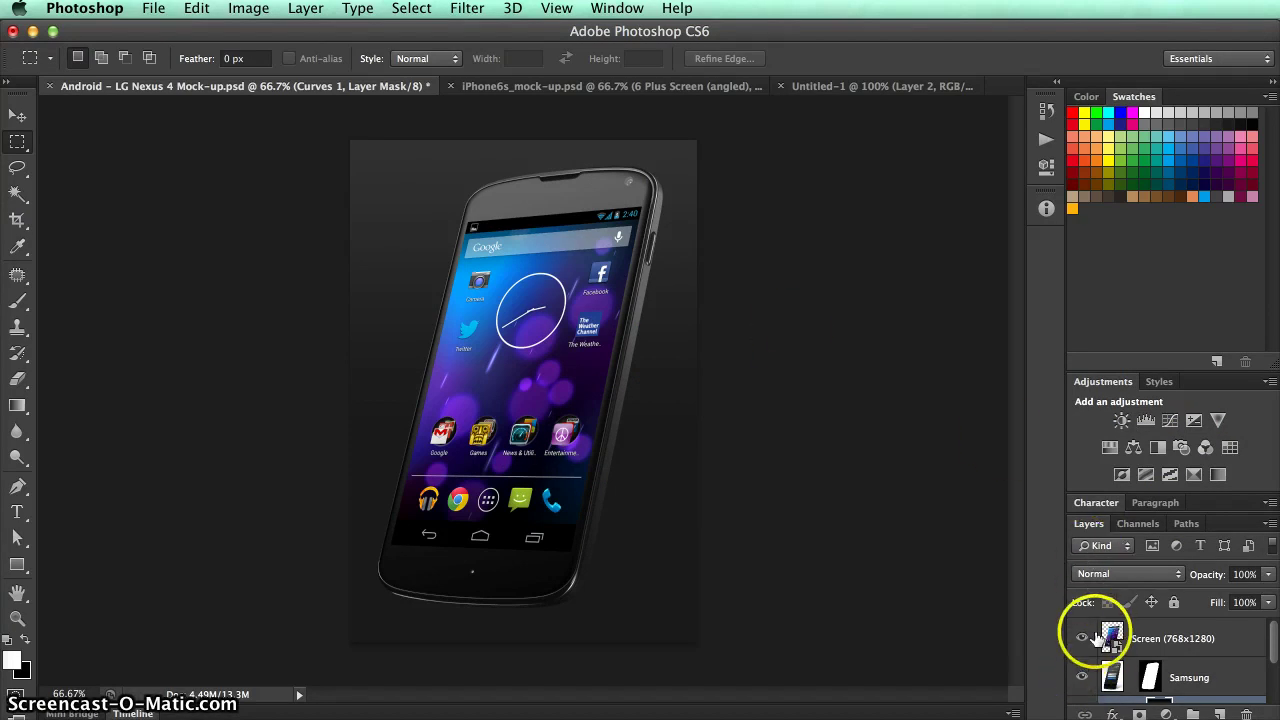
# Collapse Adjustments, then toggle Layer 1, Curves 1 and Samsung visibility to show each layer's role.
pyautogui.doubleClick(1101, 381)
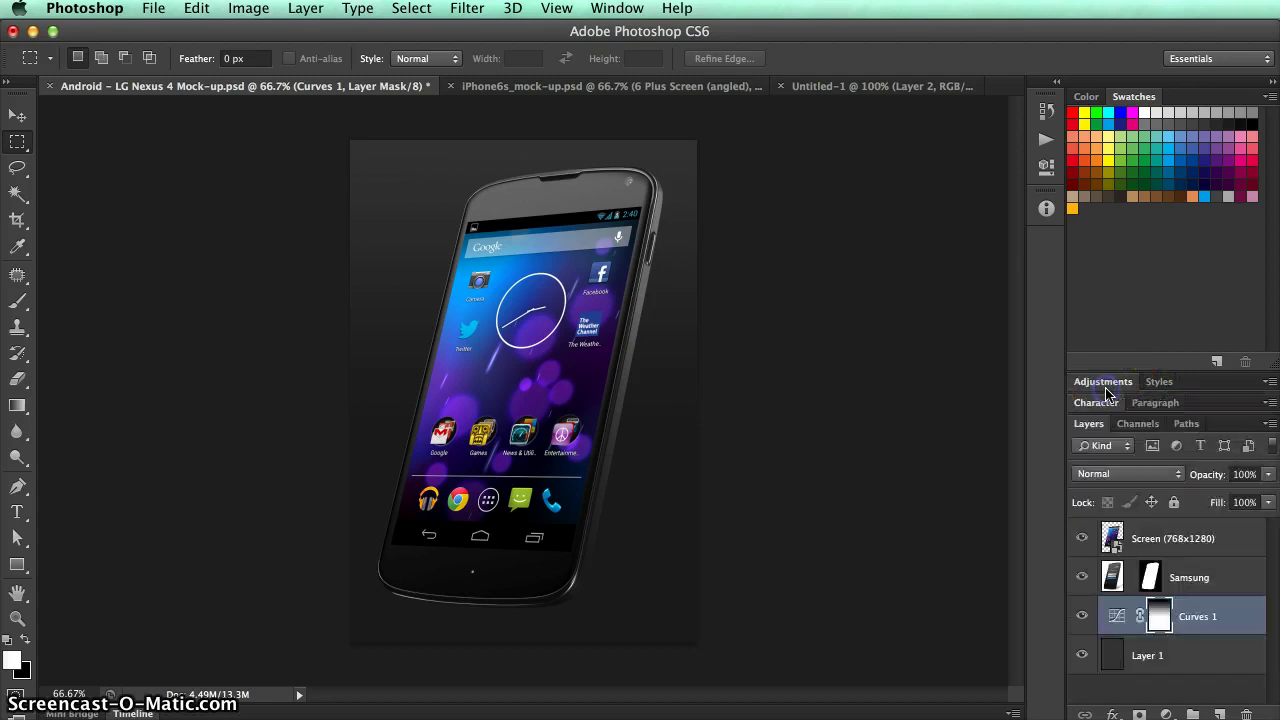
pyautogui.click(1081, 655)
pyautogui.click(1081, 655)
pyautogui.click(1081, 617)
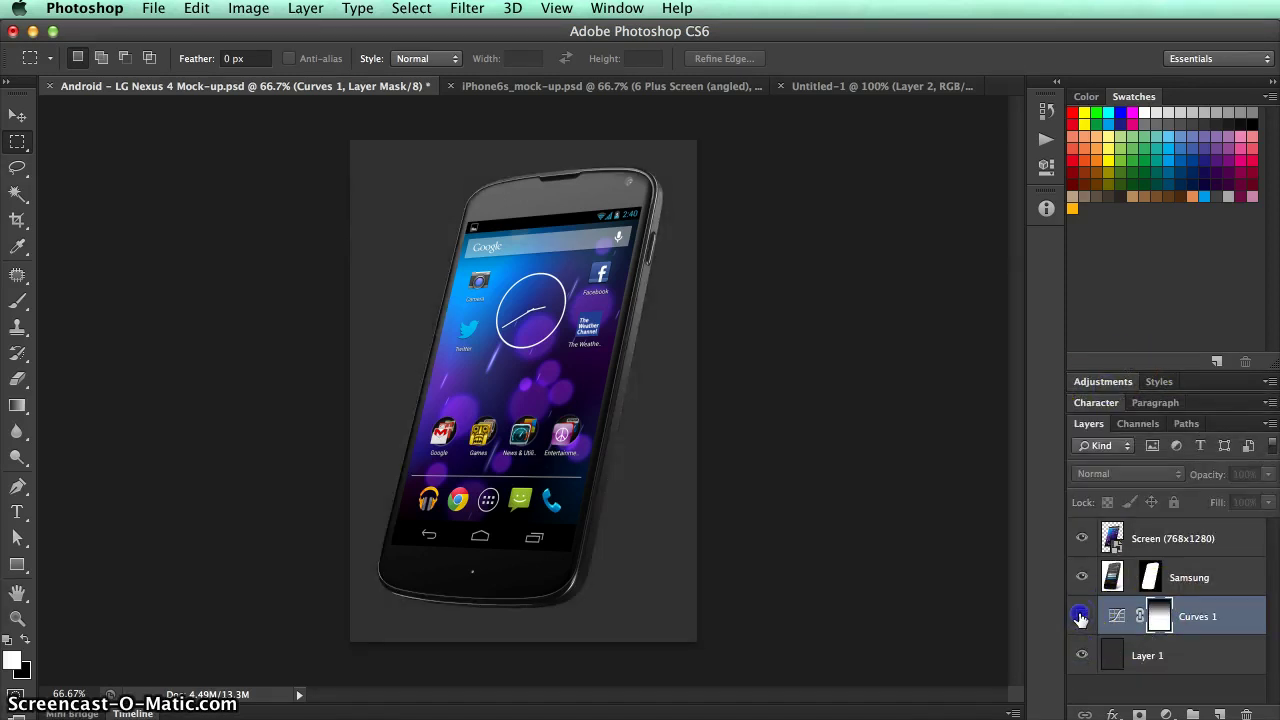
pyautogui.click(1081, 617)
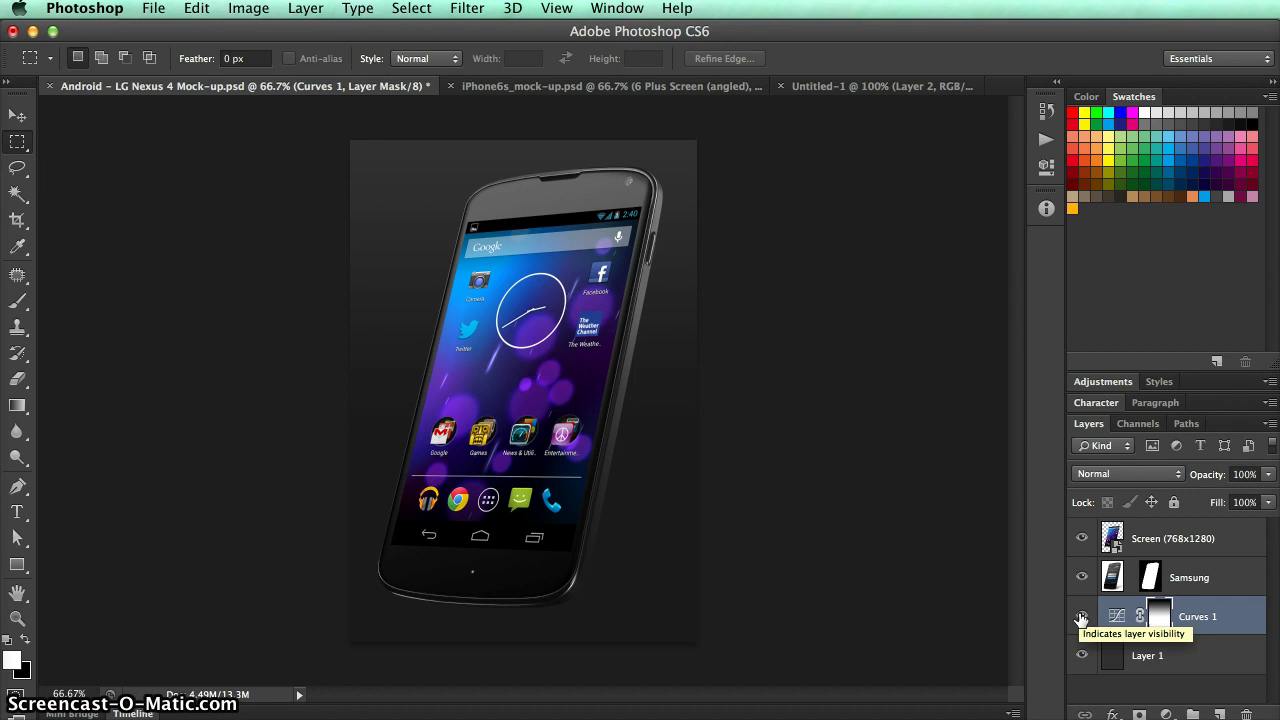
pyautogui.click(1082, 578)
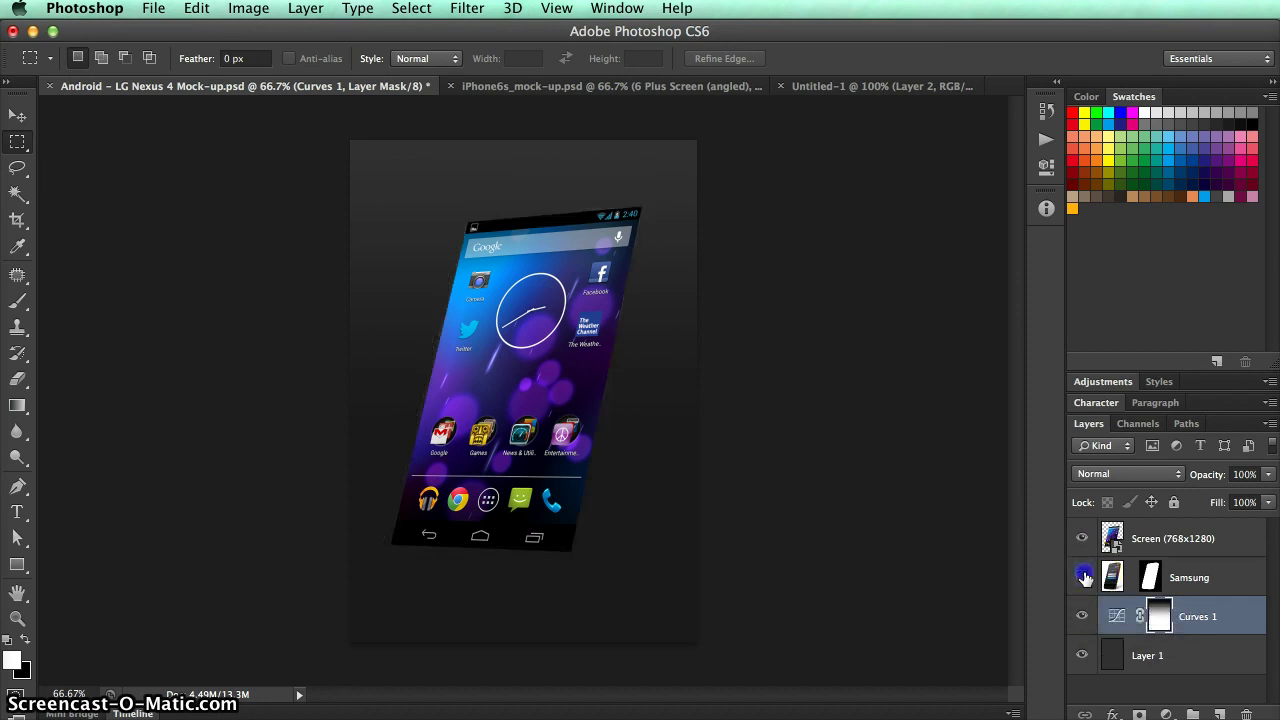
pyautogui.click(1083, 578)
# Toggle the Screen (768x1280) layer, leaving the Android home screen over the login screen.
pyautogui.click(1155, 572)
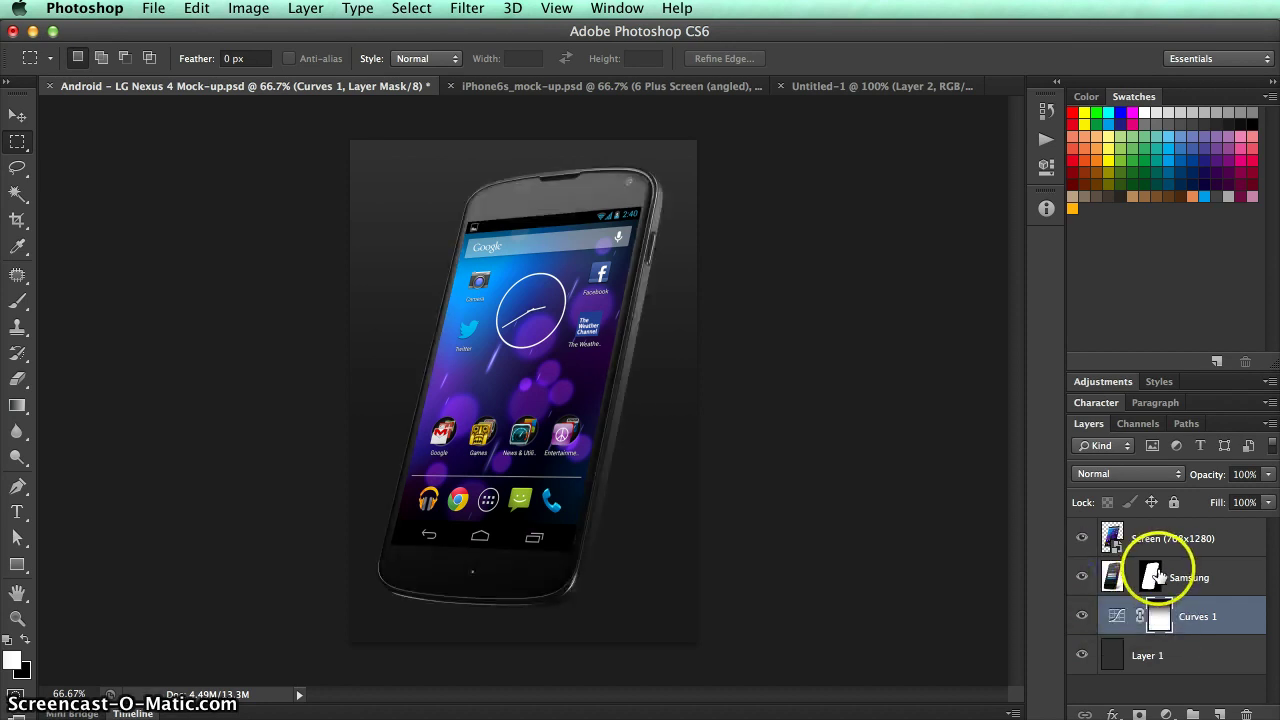
pyautogui.click(1081, 538)
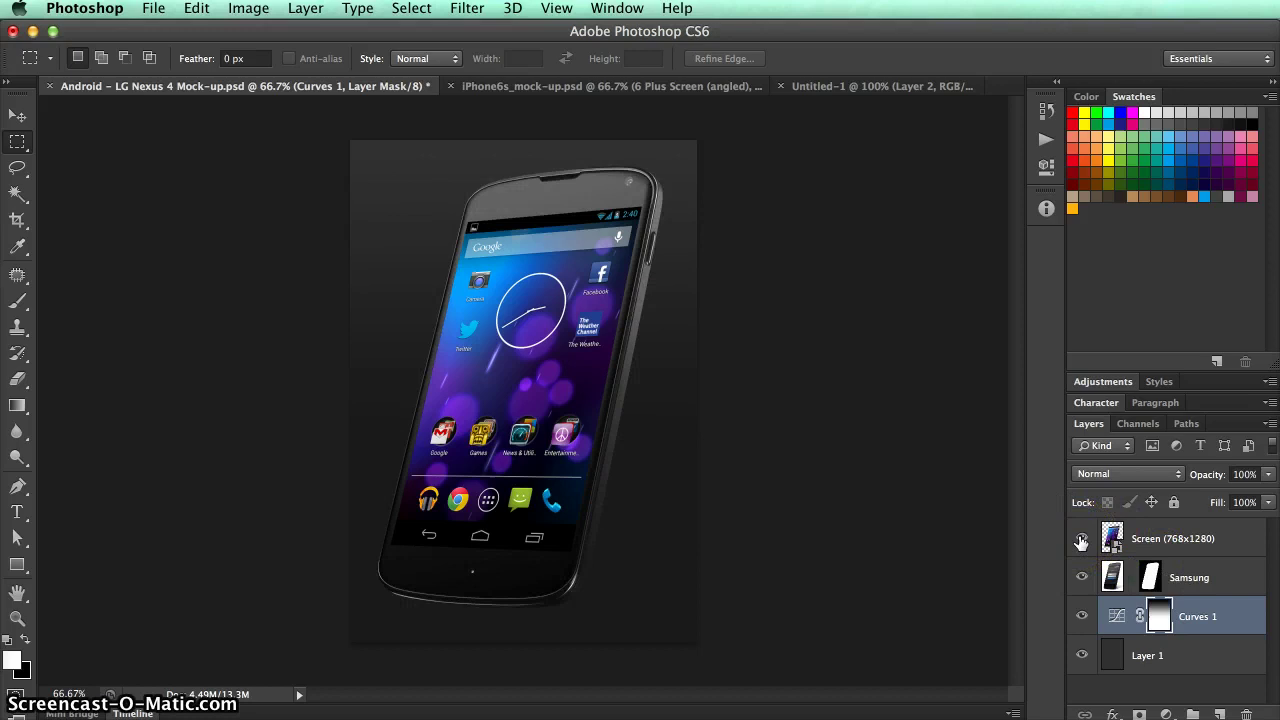
pyautogui.moveTo(1152, 578); pyautogui.dragTo(1081, 538)
pyautogui.click(1082, 540)
pyautogui.click(1082, 540)
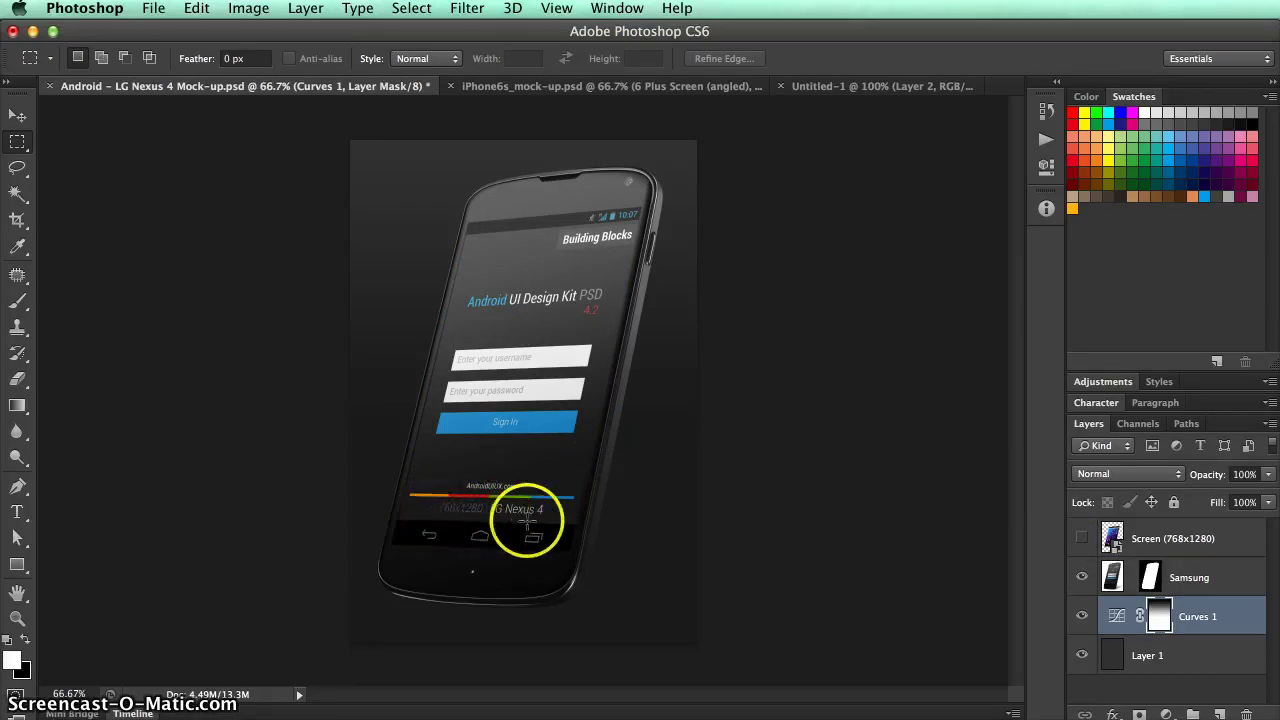
pyautogui.click(1082, 540)
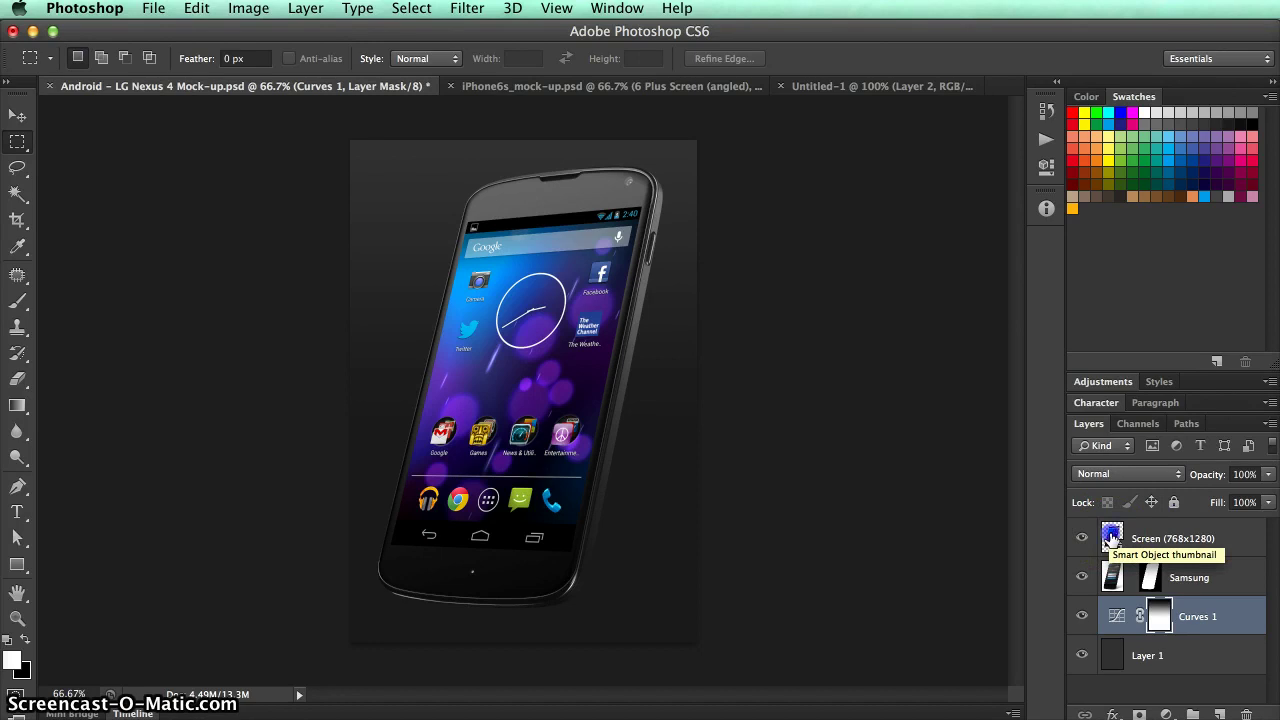
pyautogui.click(1112, 539)
pyautogui.doubleClick(1112, 539)
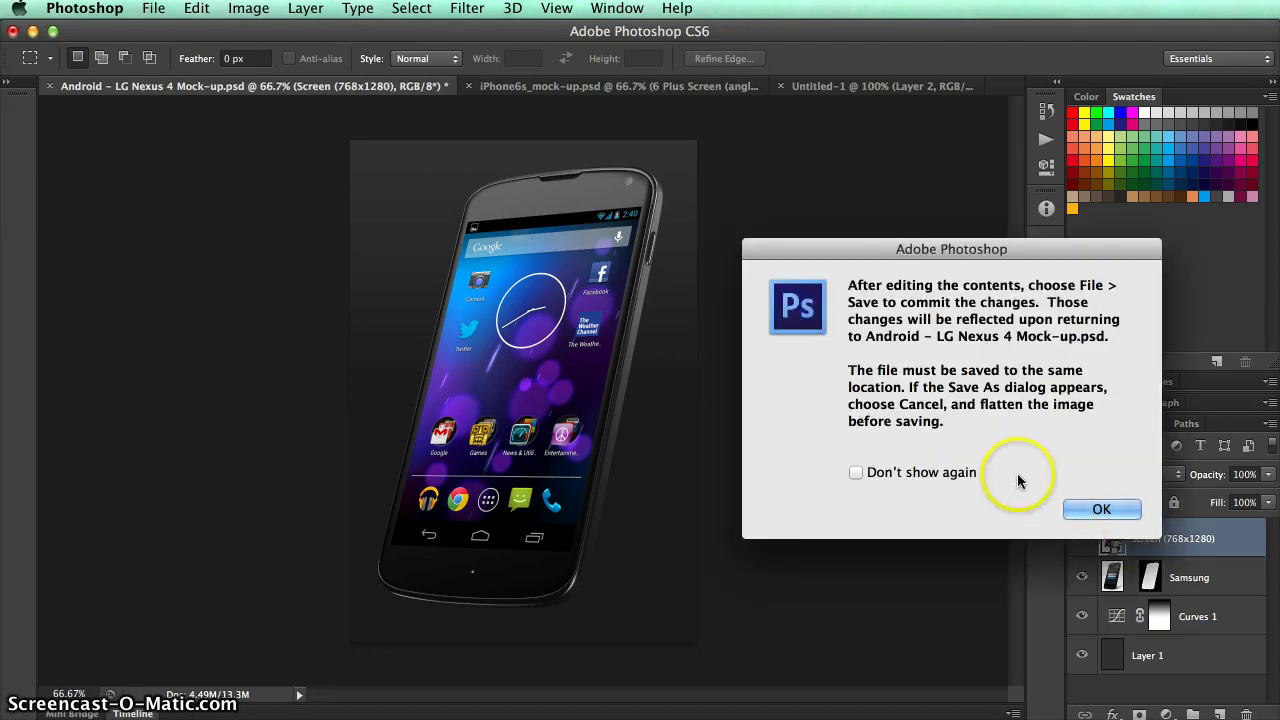
pyautogui.moveTo(920, 251); pyautogui.dragTo(700, 177)
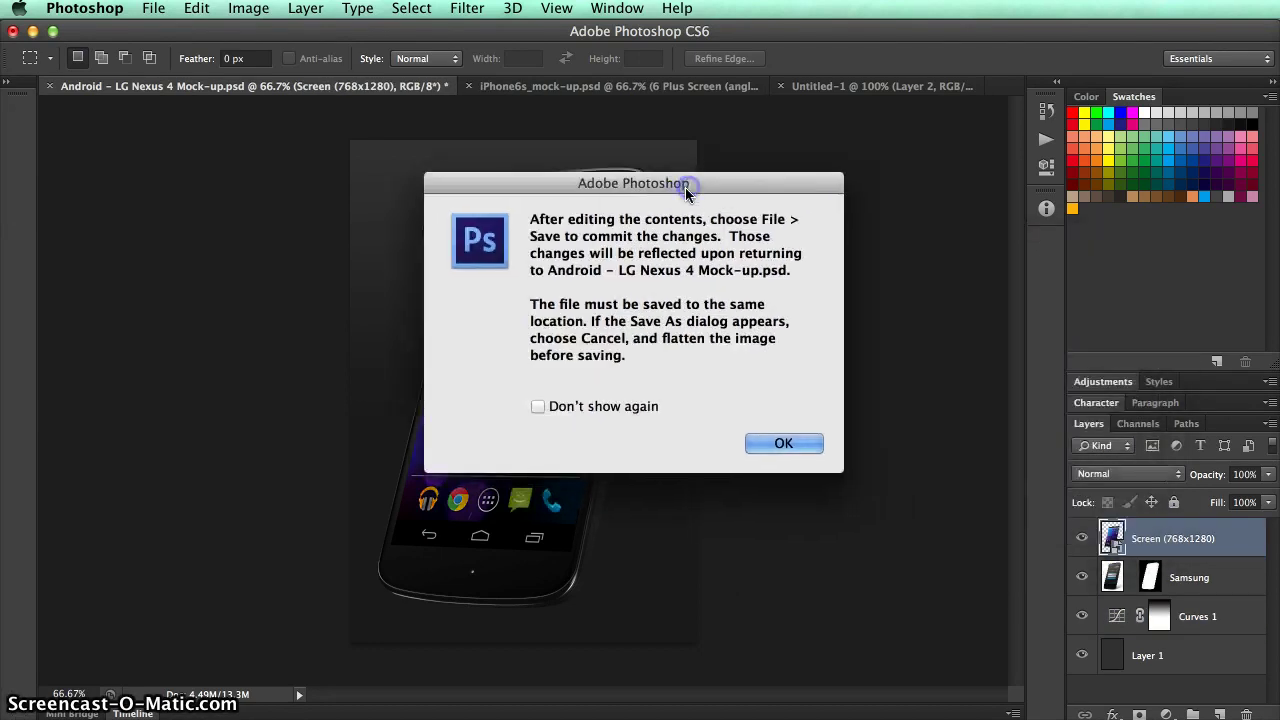
pyautogui.click(790, 443)
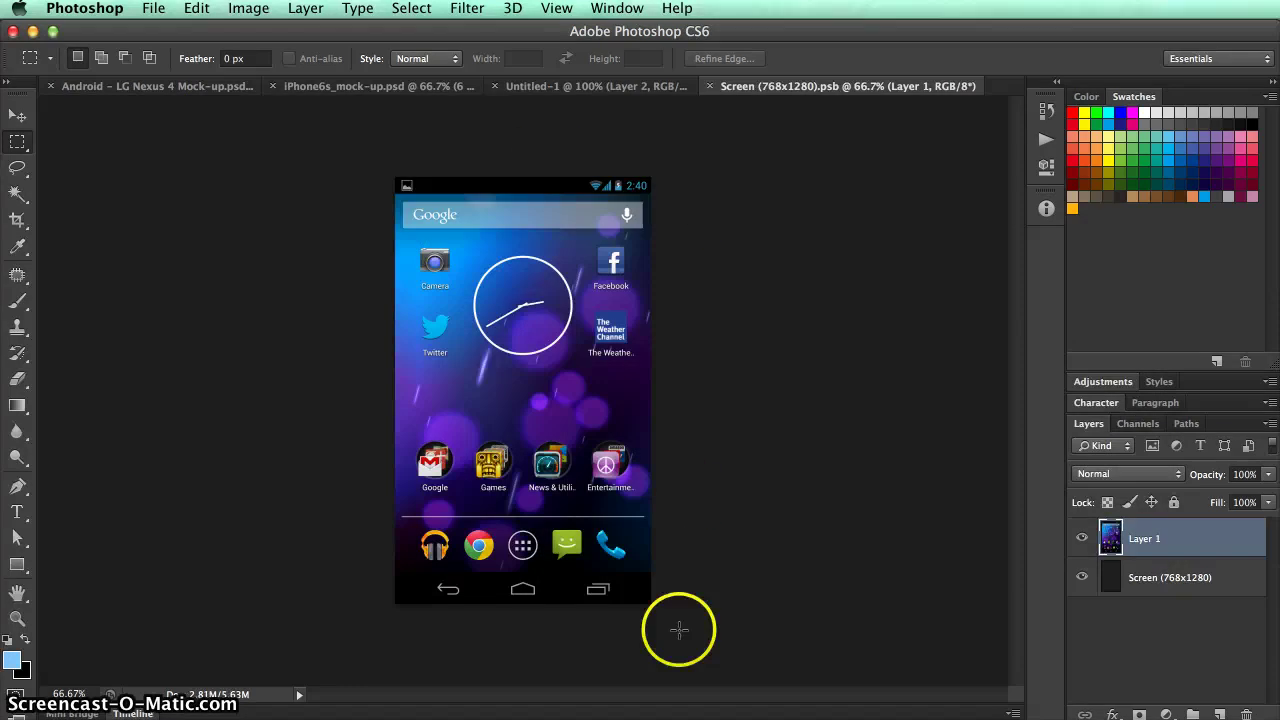
pyautogui.click(246, 694)
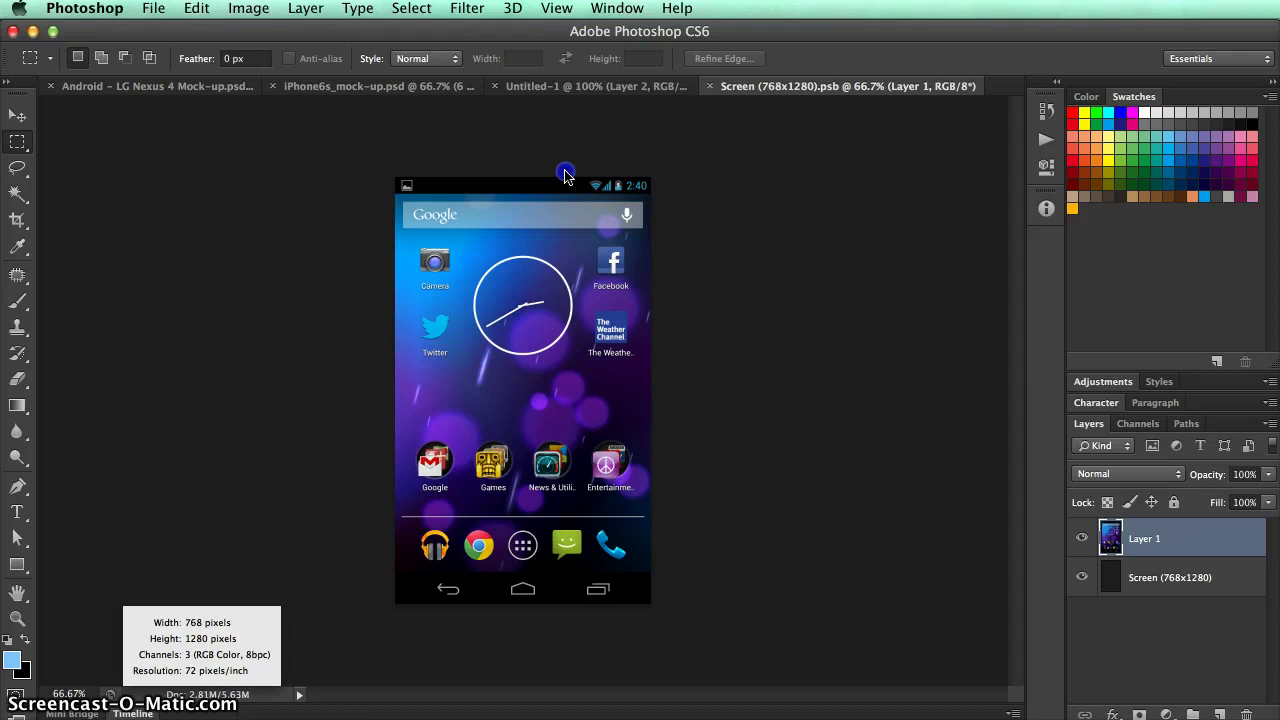
pyautogui.click(430, 140)
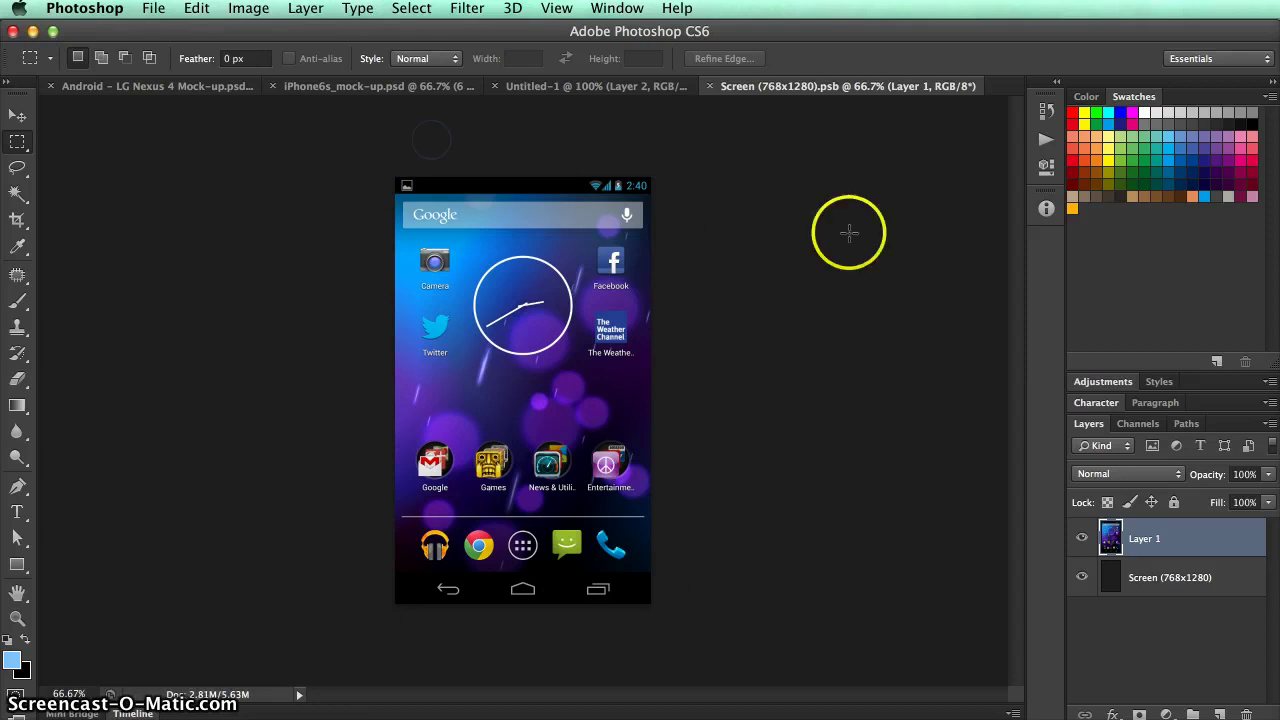
pyautogui.click(1082, 537)
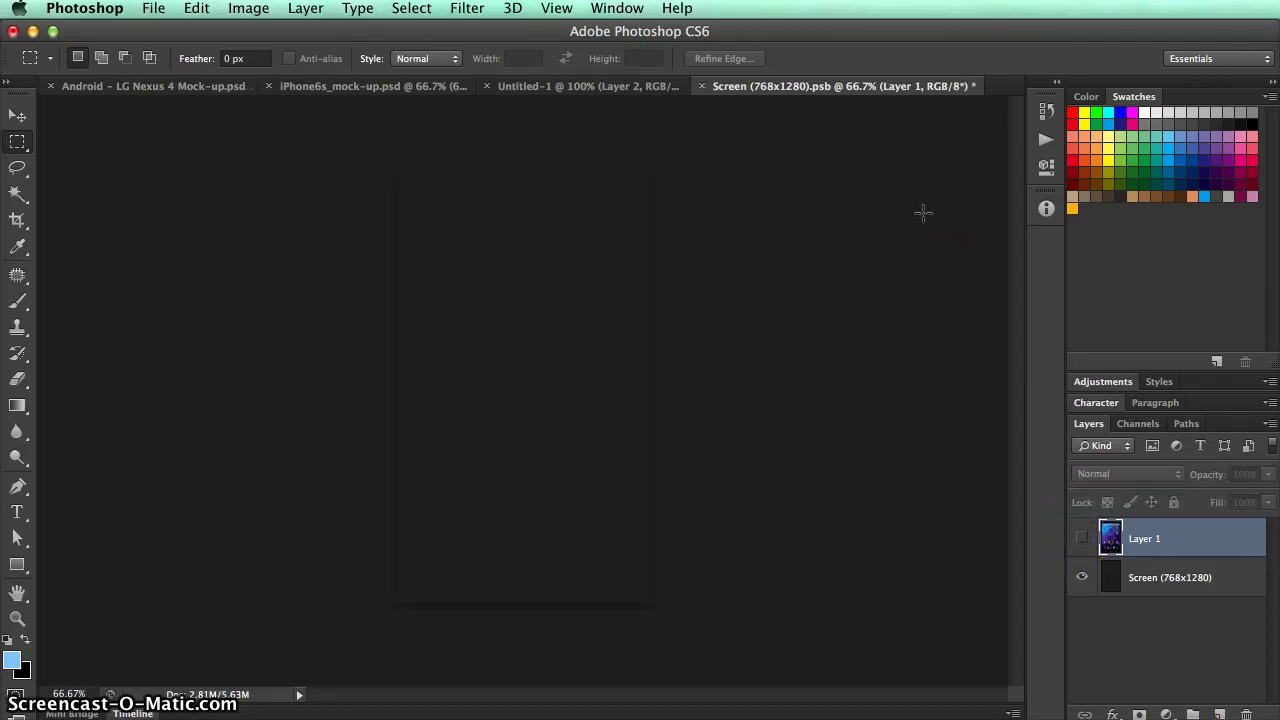
pyautogui.press('super+s')
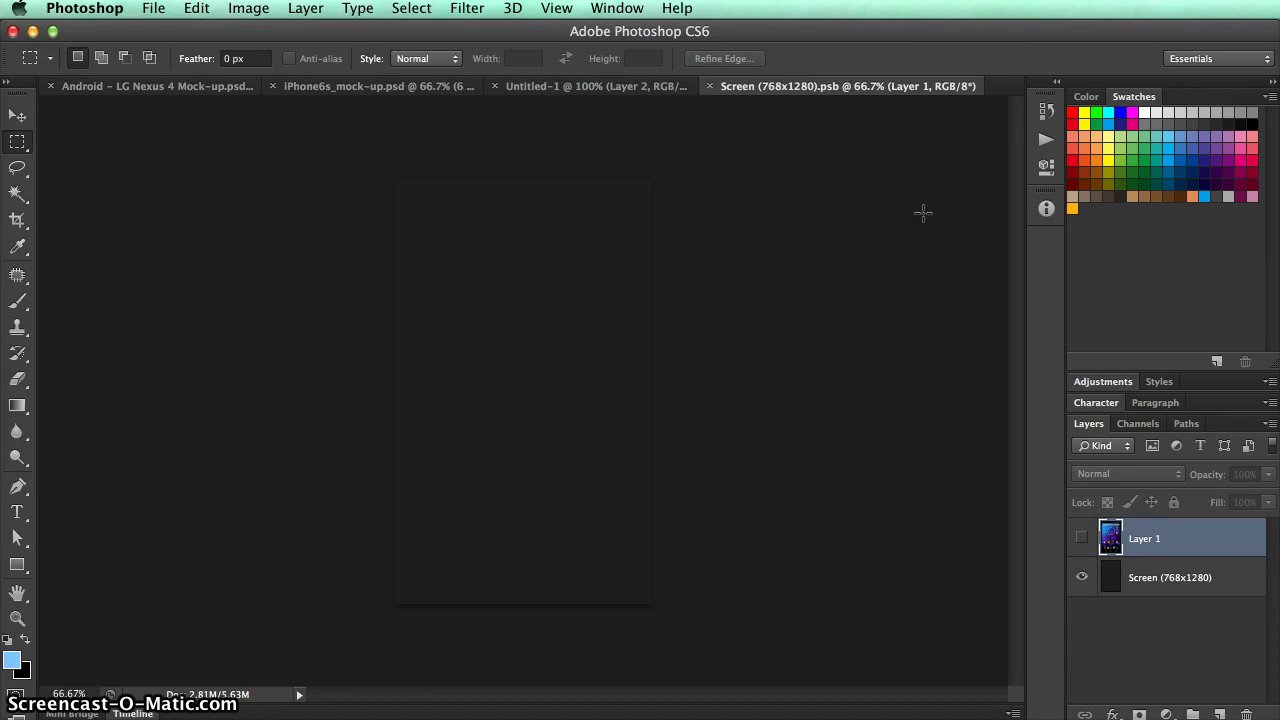
pyautogui.click(709, 87)
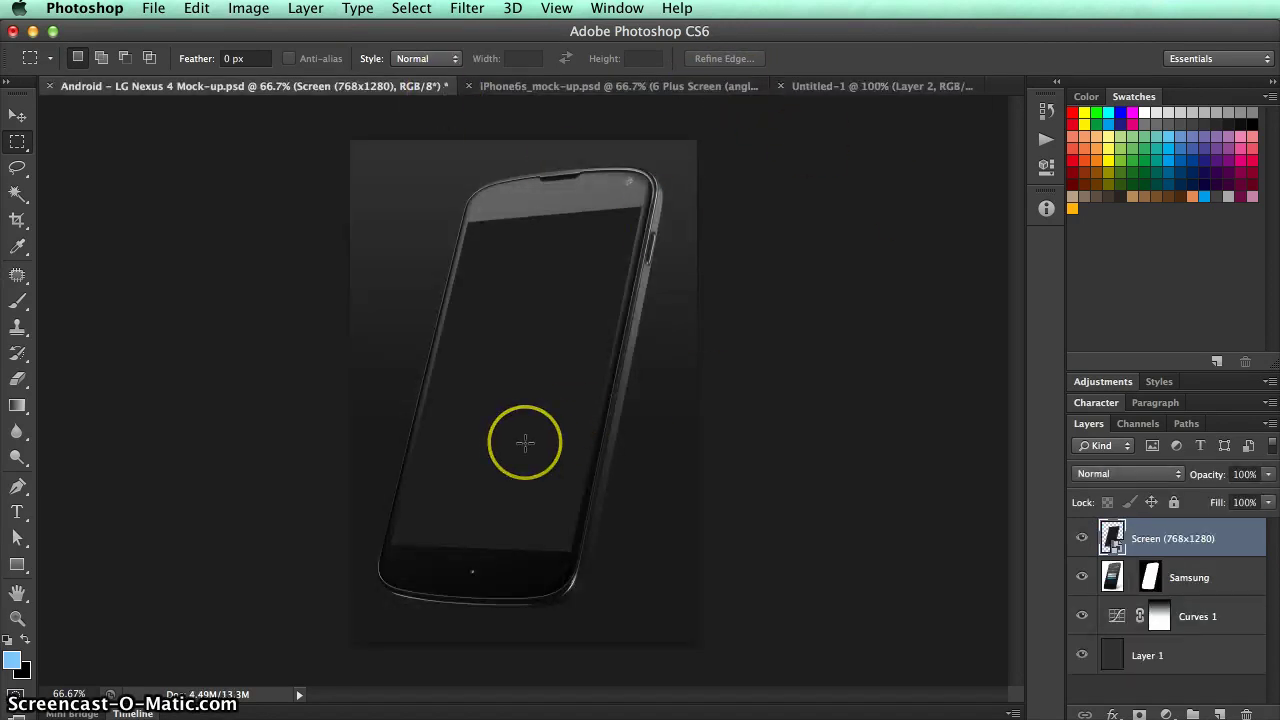
pyautogui.doubleClick(1111, 528)
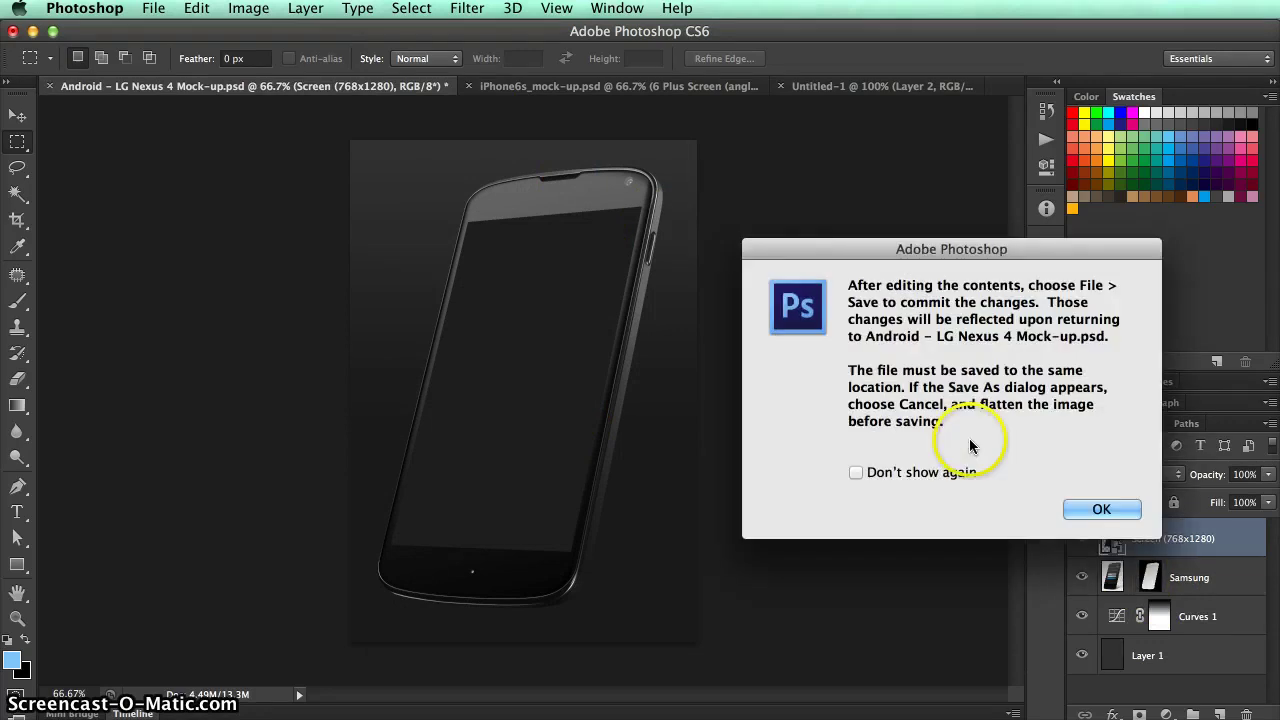
pyautogui.click(1098, 511)
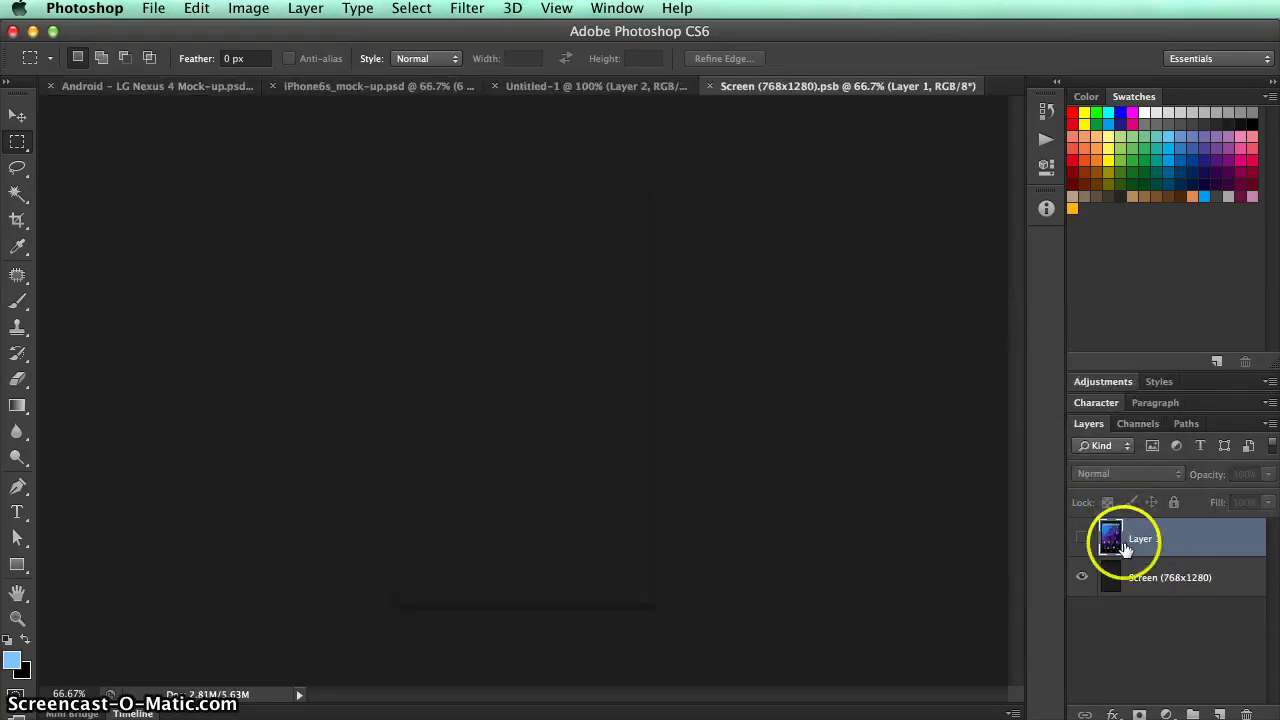
pyautogui.click(1082, 539)
pyautogui.press('super+s')
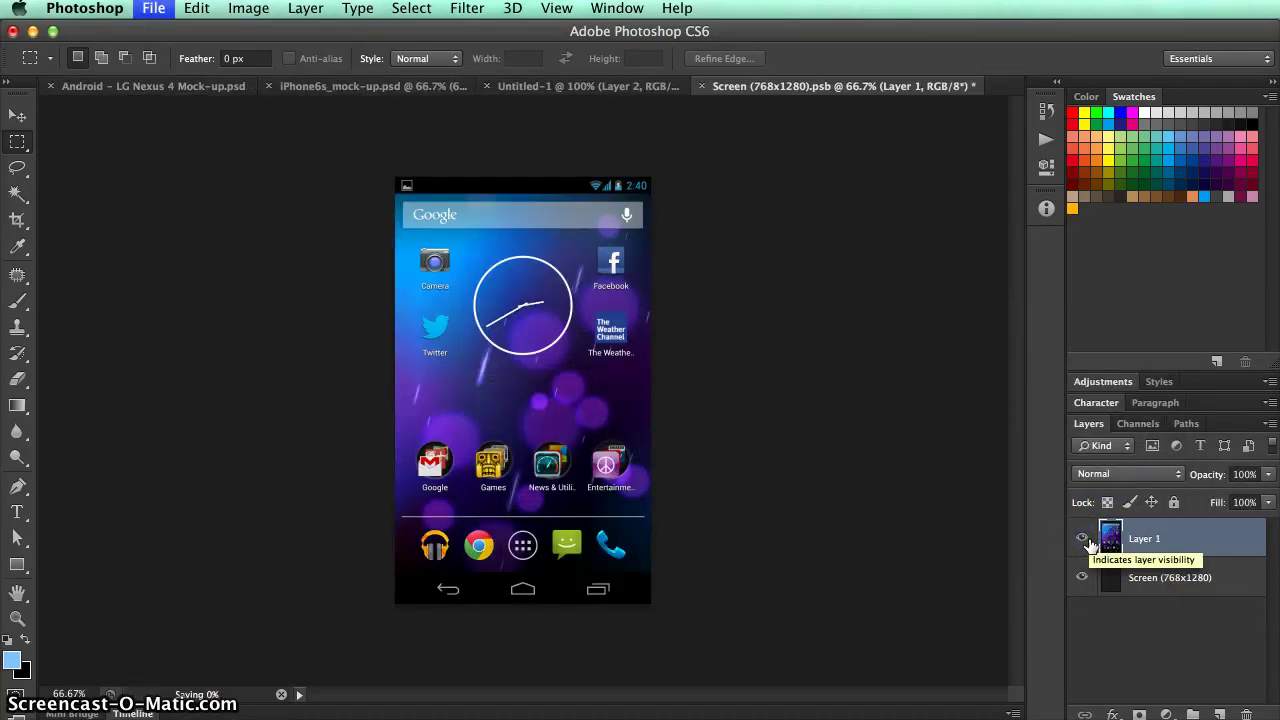
pyautogui.press('super+w')
pyautogui.click(687, 547)
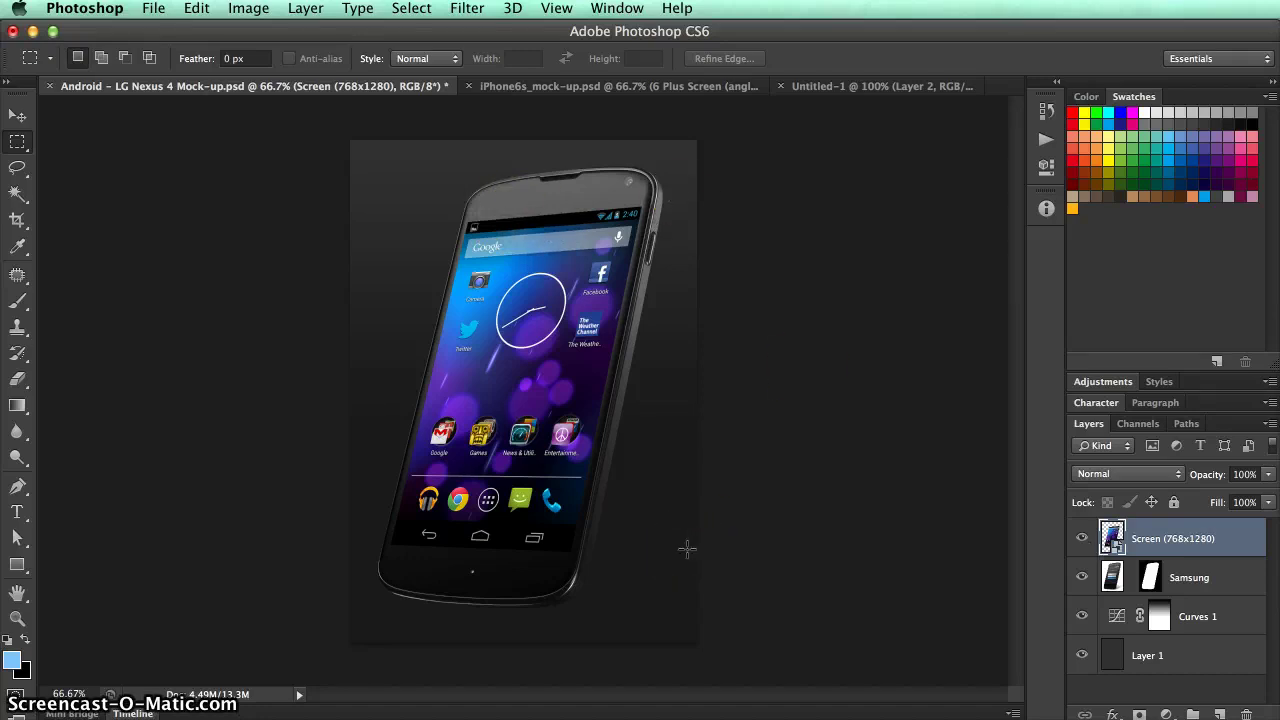
# Switch to the iPhone6s_mockup.psd document and zoom out to see the whole angled iPhone.
pyautogui.click(532, 510)
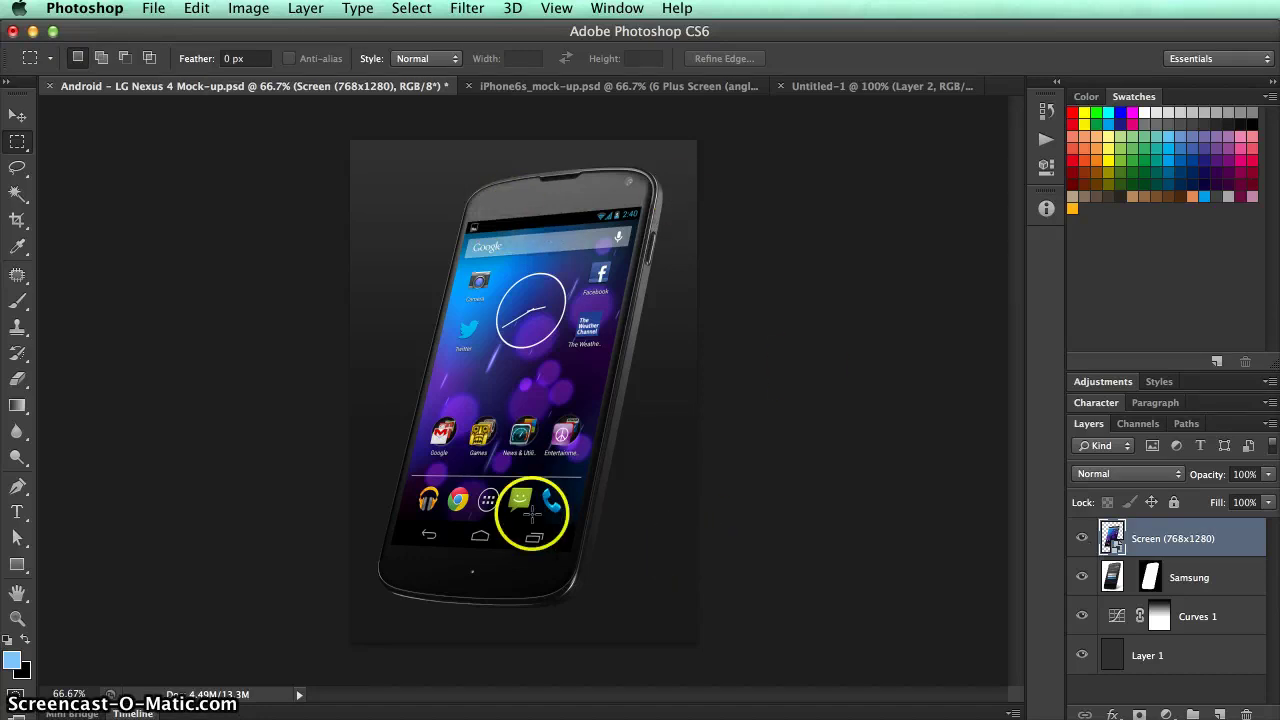
pyautogui.click(807, 290)
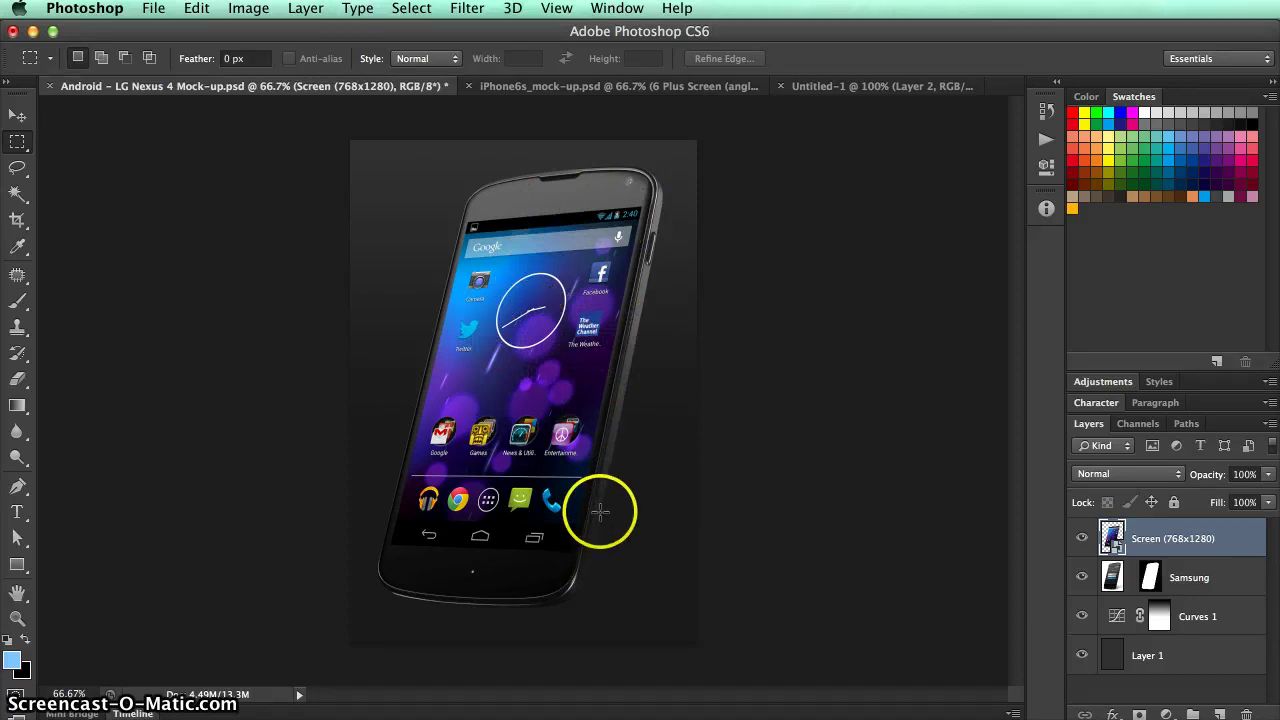
pyautogui.click(648, 87)
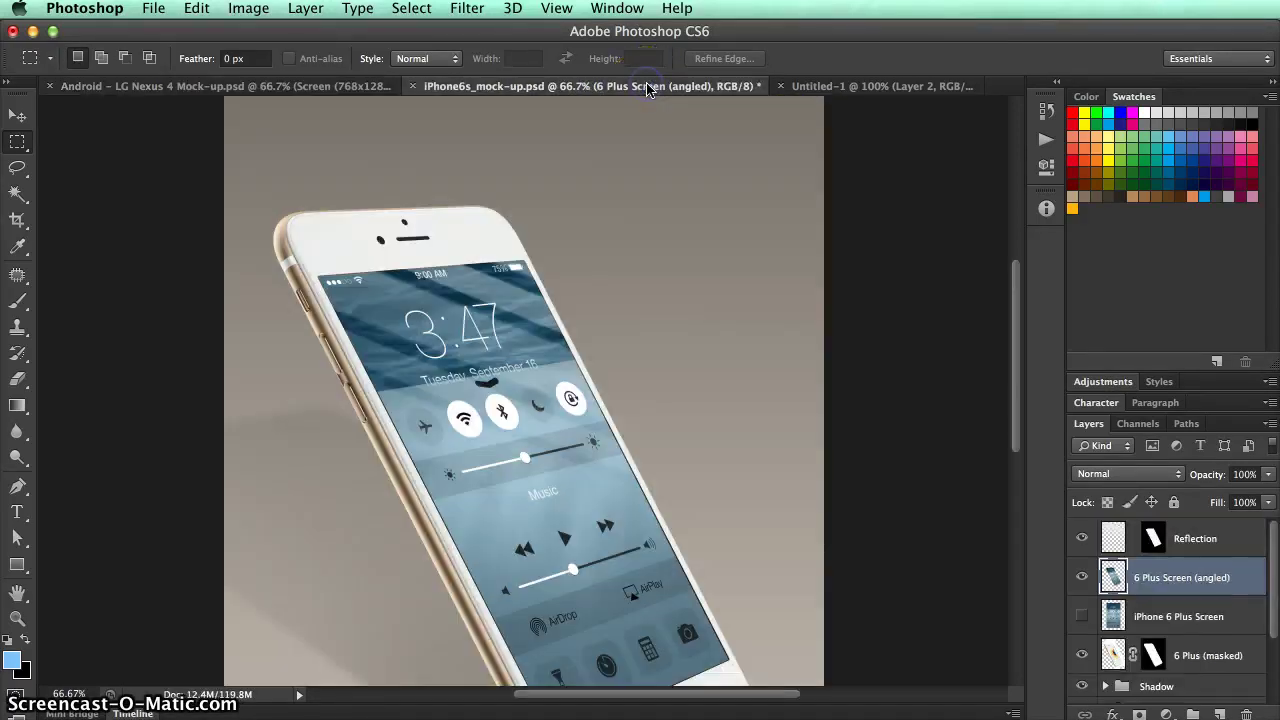
pyautogui.scroll(-5, 614, 341)
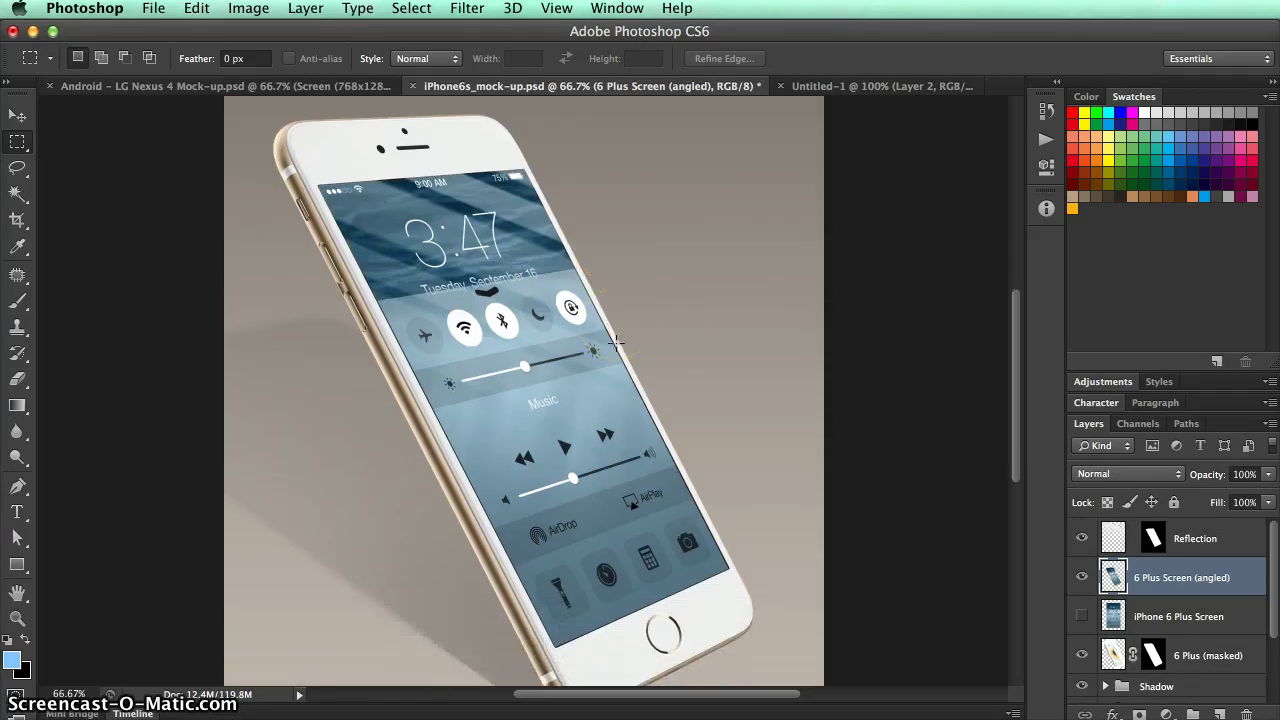
pyautogui.scroll(5, 616, 343)
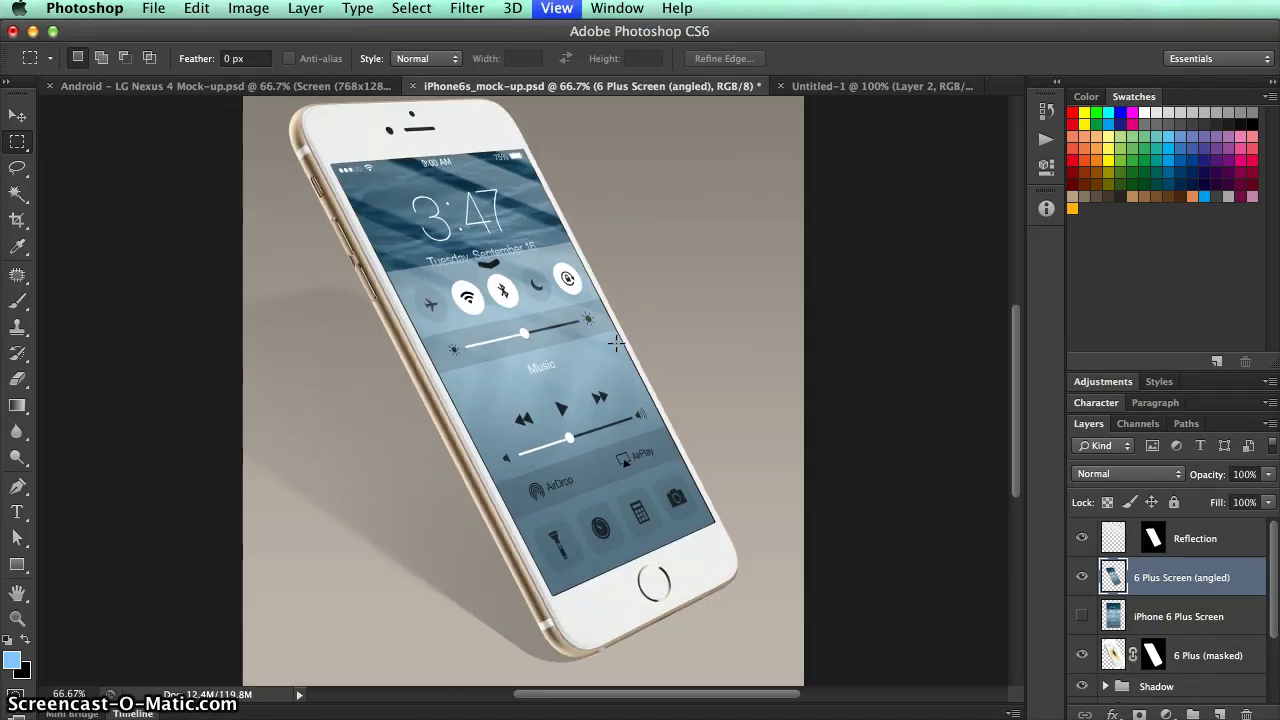
pyautogui.press('super+minus')
pyautogui.click(614, 340)
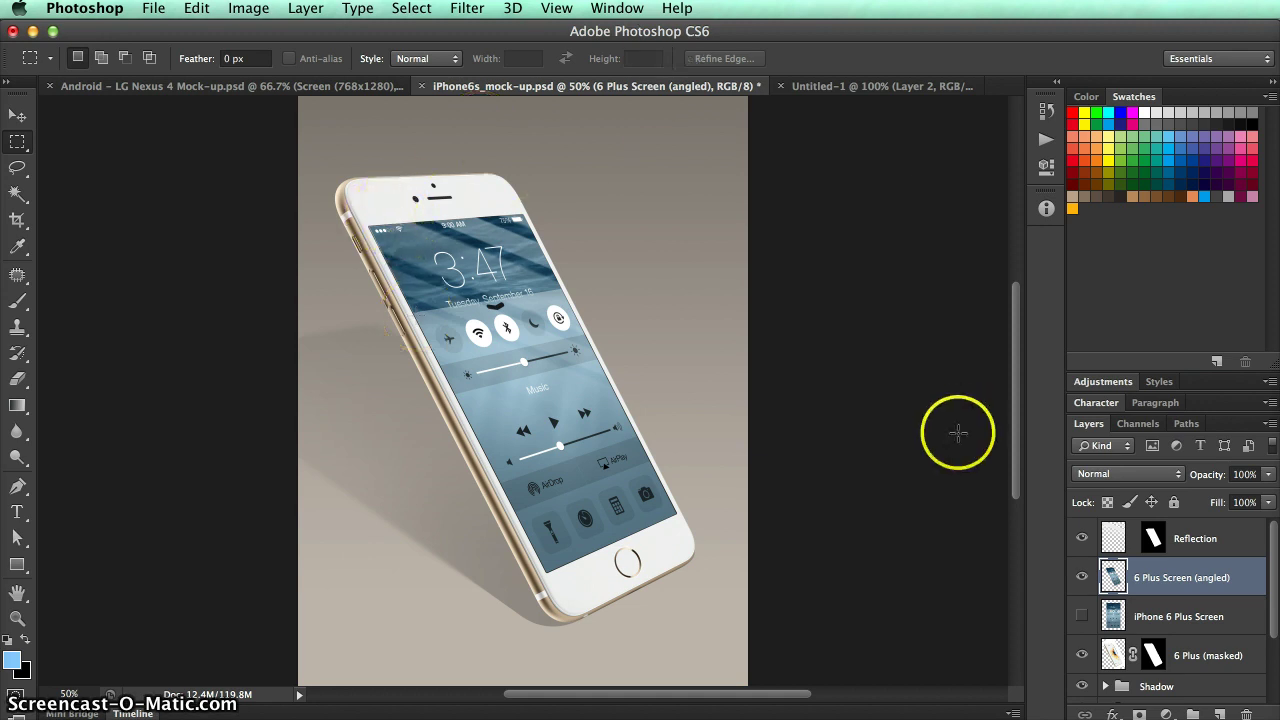
# Enlarge the layer list and hide the other layers along with the Reflection layer.
pyautogui.scroll(-2, 1080, 597)
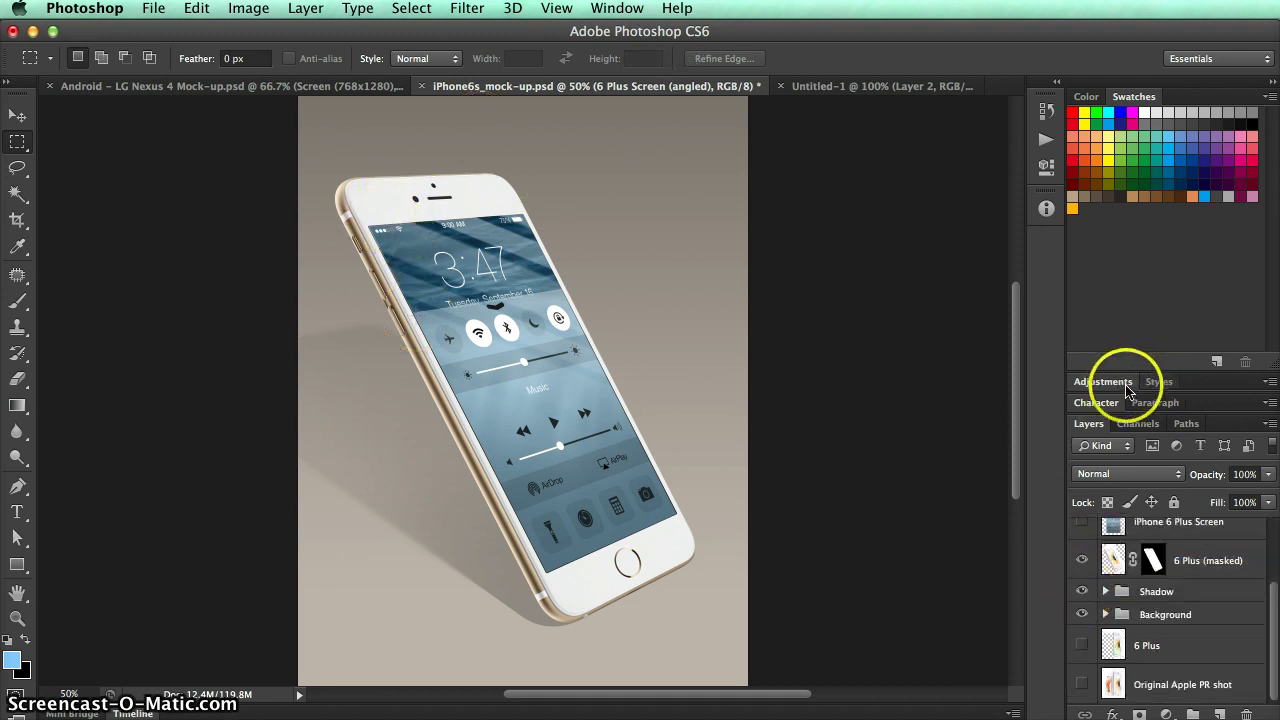
pyautogui.click(1133, 97)
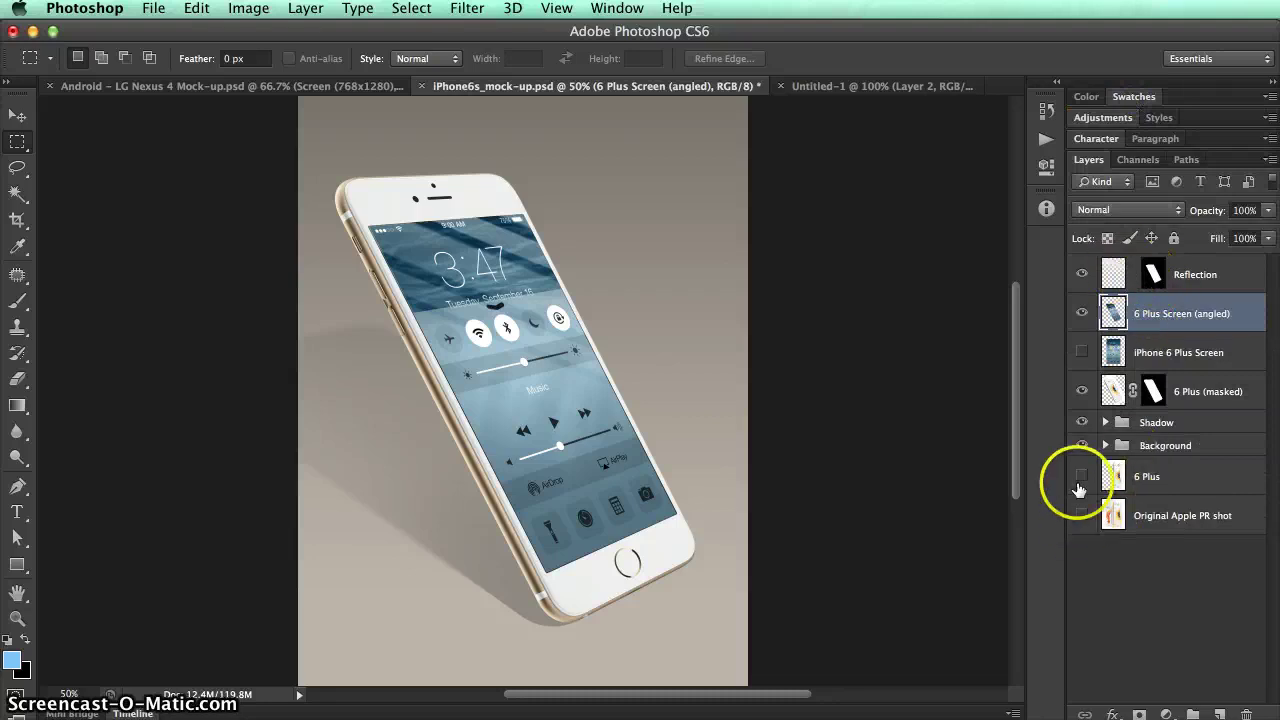
pyautogui.click(1082, 445)
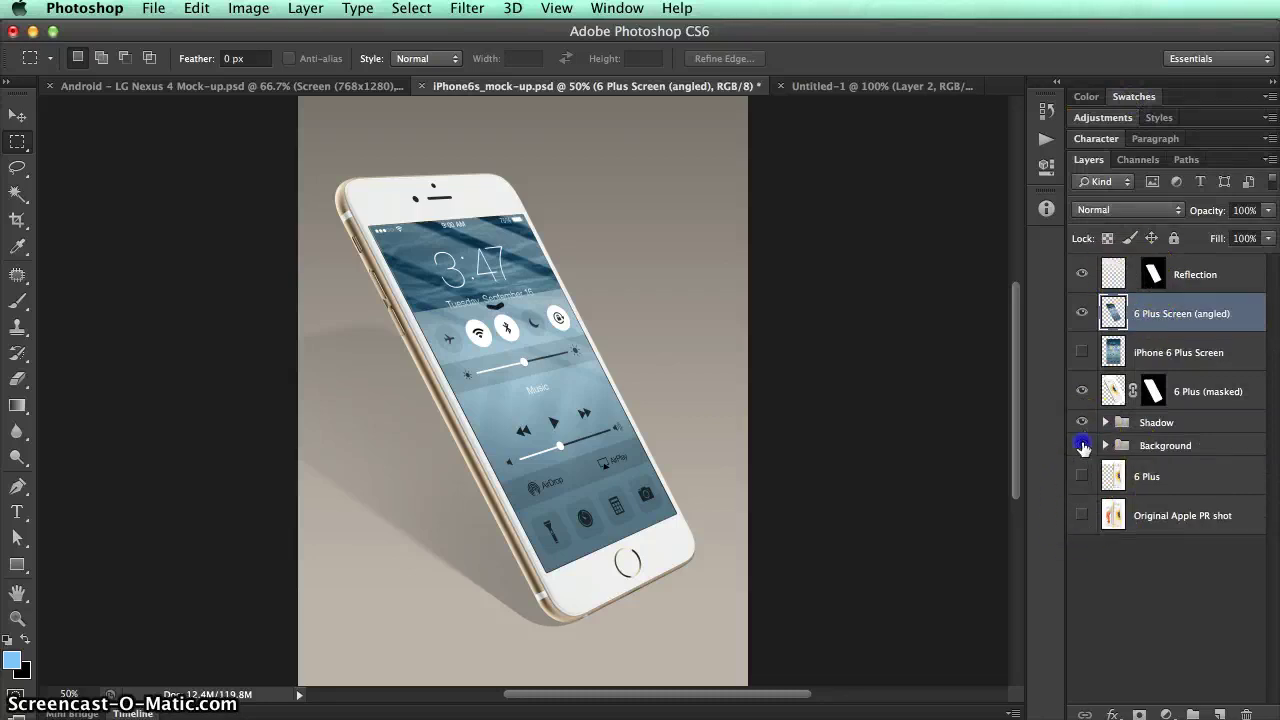
pyautogui.click(1084, 283)
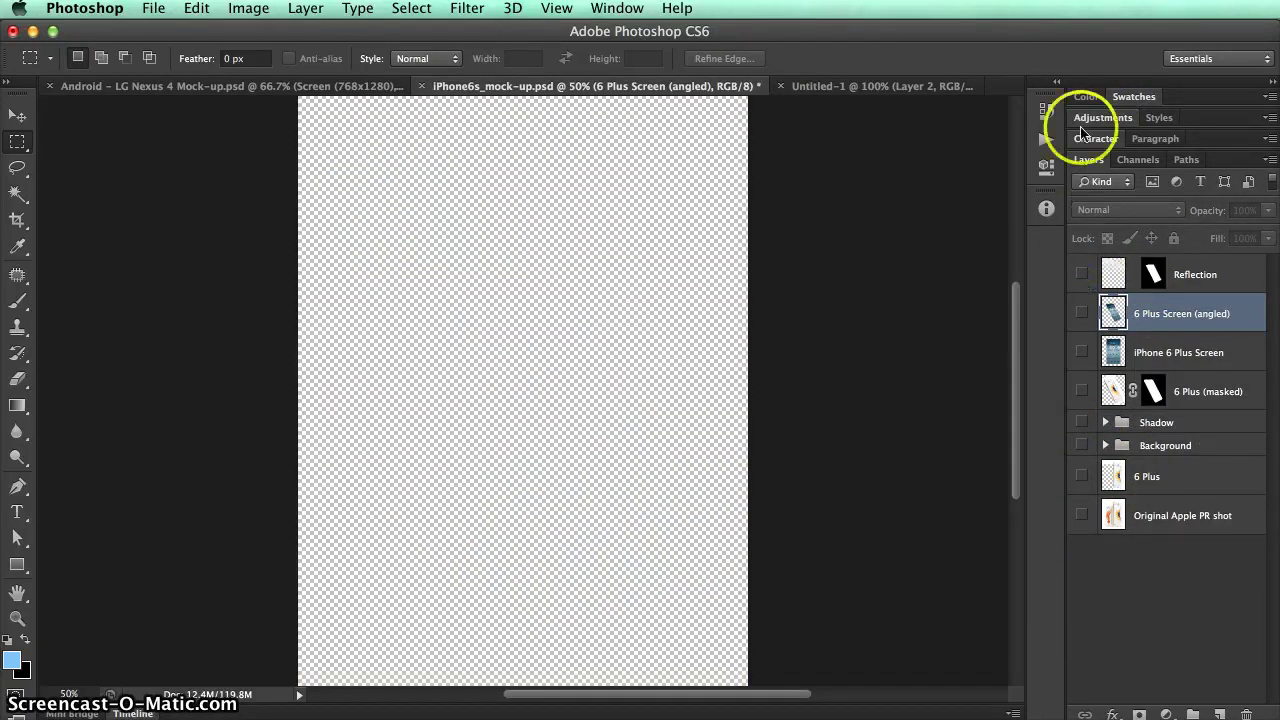
# Step through the History snapshots from the original Apple photo to Snapshot 4.
pyautogui.click(1046, 111)
pyautogui.click(851, 122)
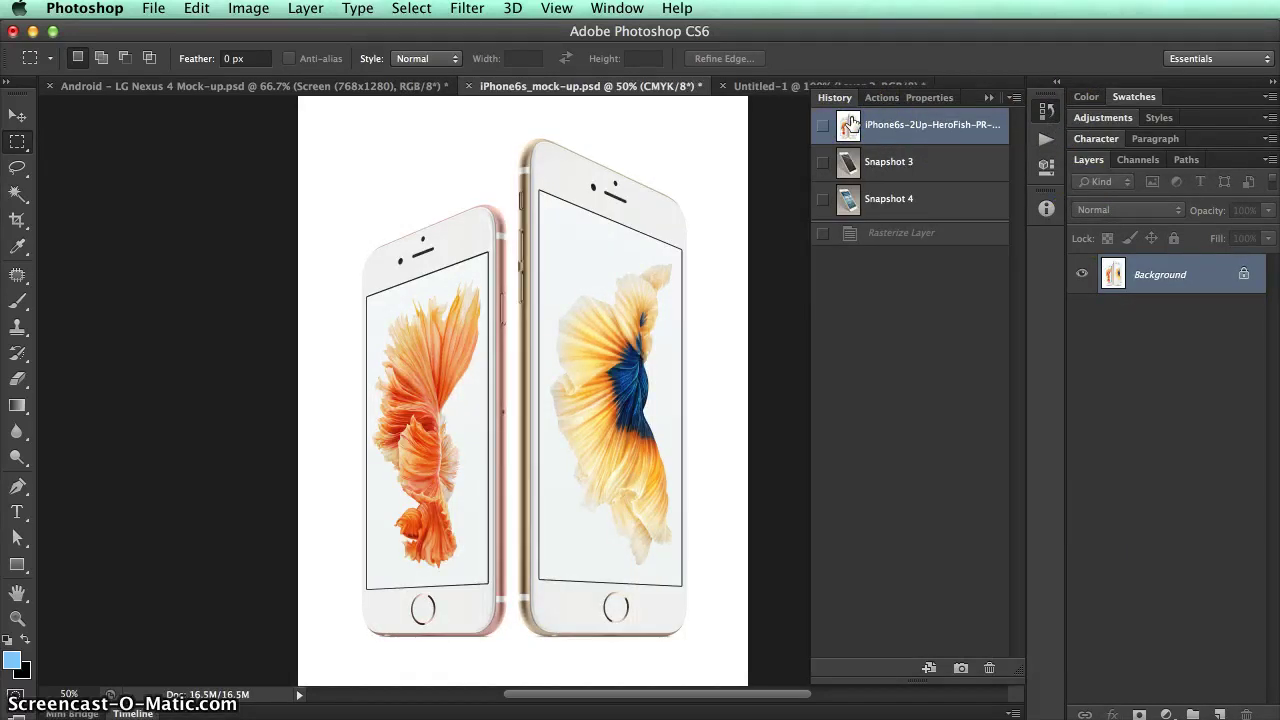
pyautogui.moveTo(851, 122); pyautogui.dragTo(846, 163)
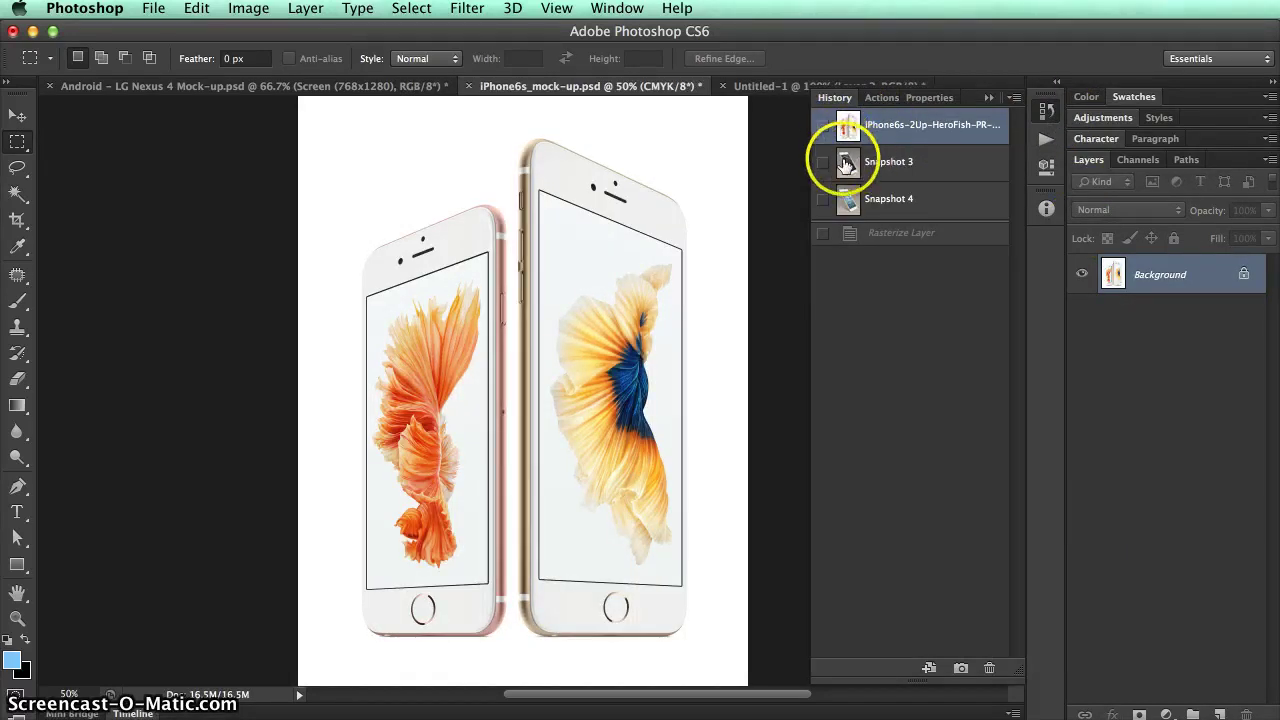
pyautogui.click(846, 163)
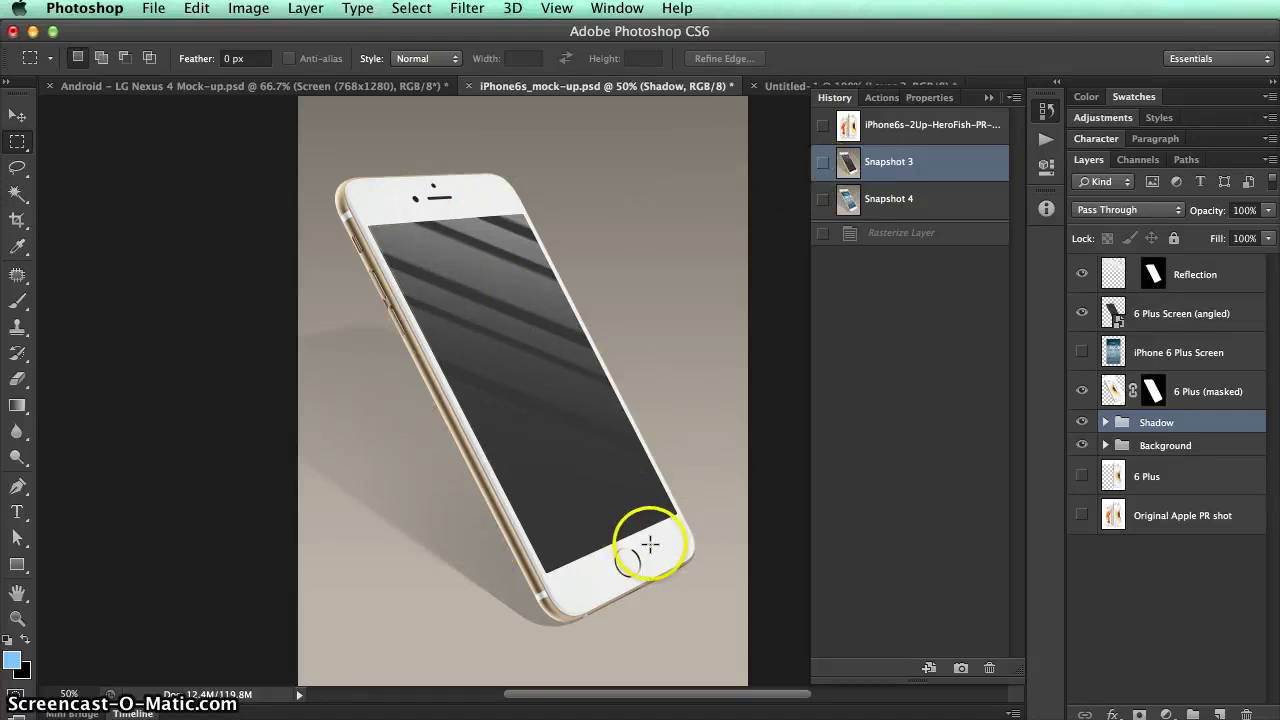
pyautogui.click(847, 204)
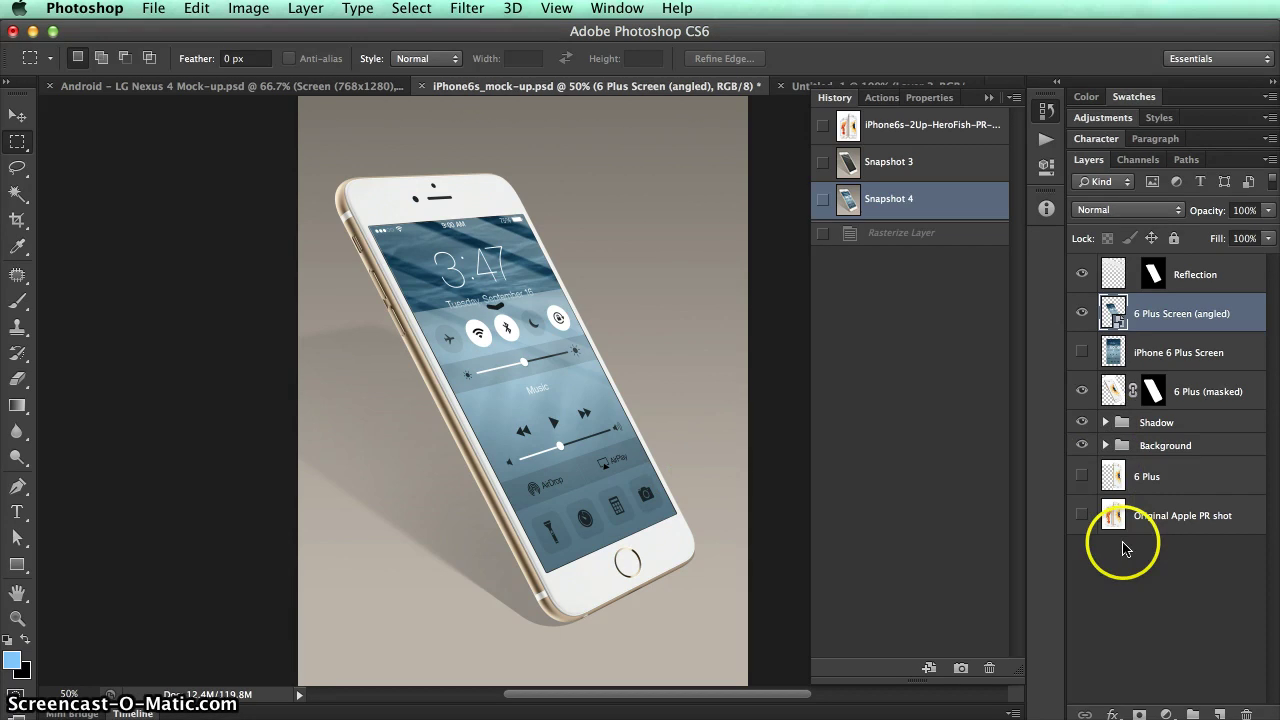
# Hide all layers, then select and show the Original Apple PR shot layer.
pyautogui.click(1082, 435)
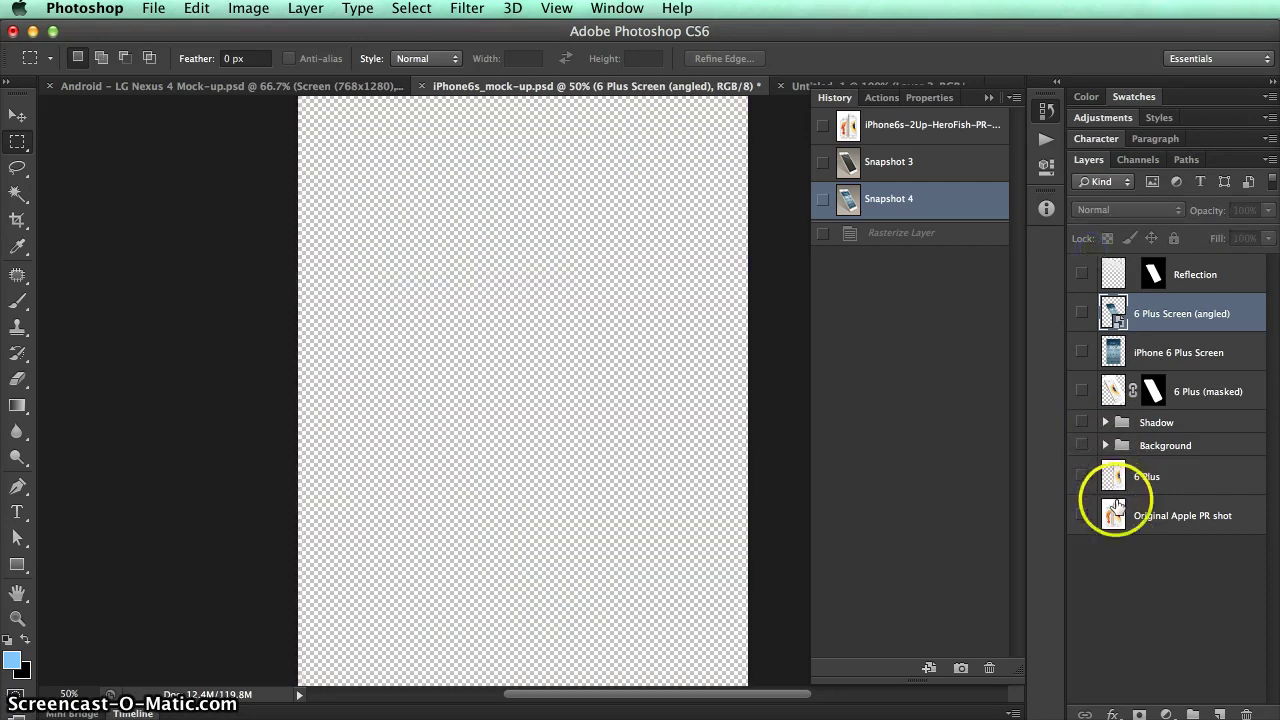
pyautogui.click(1113, 515)
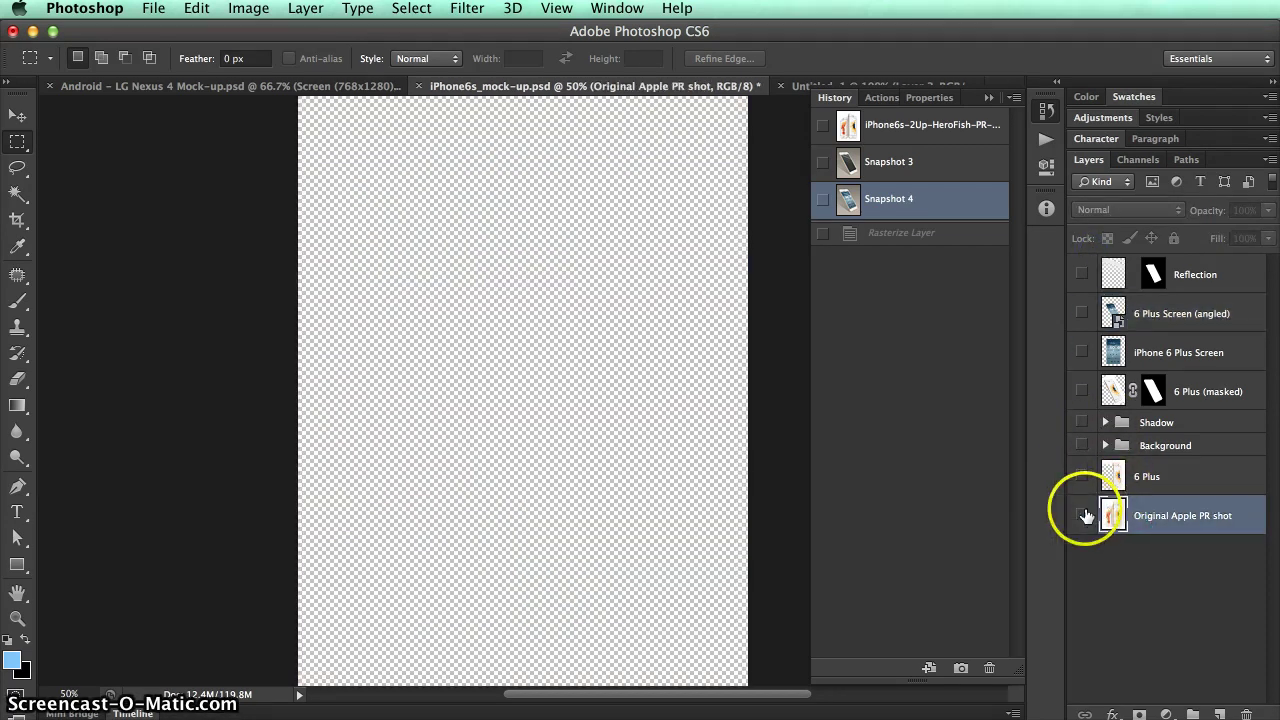
pyautogui.click(1081, 515)
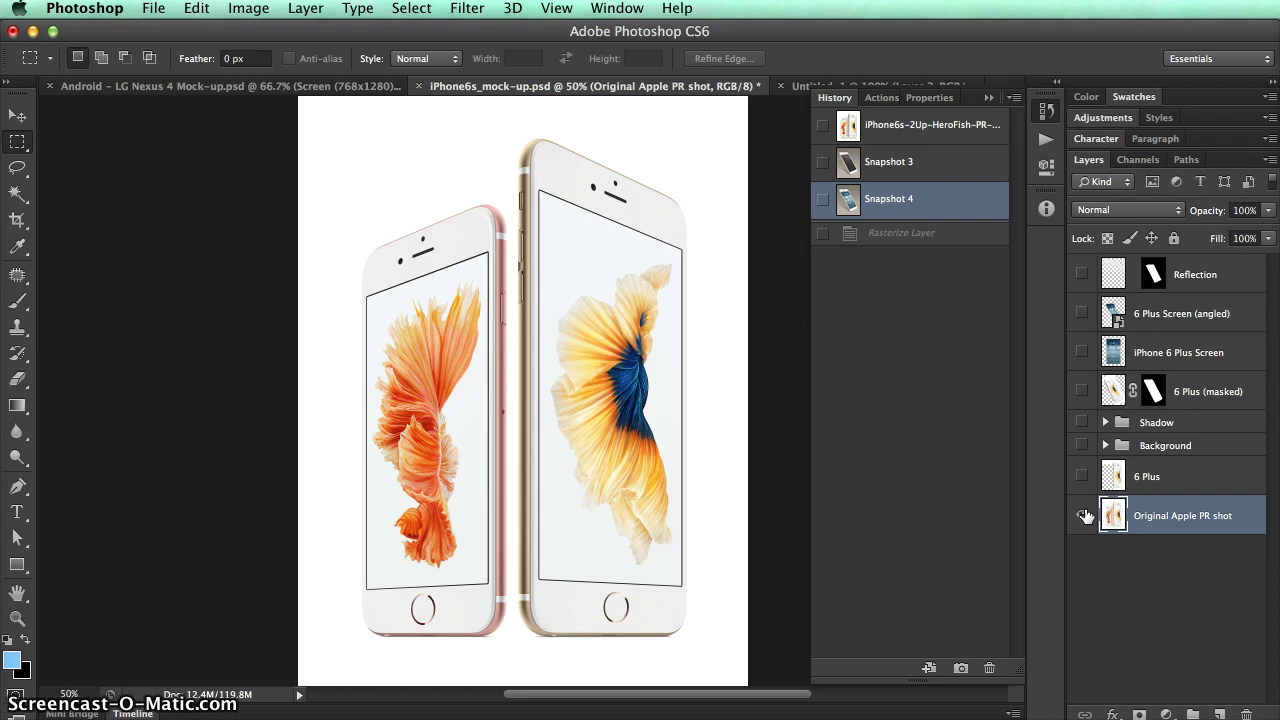
pyautogui.click(1082, 515)
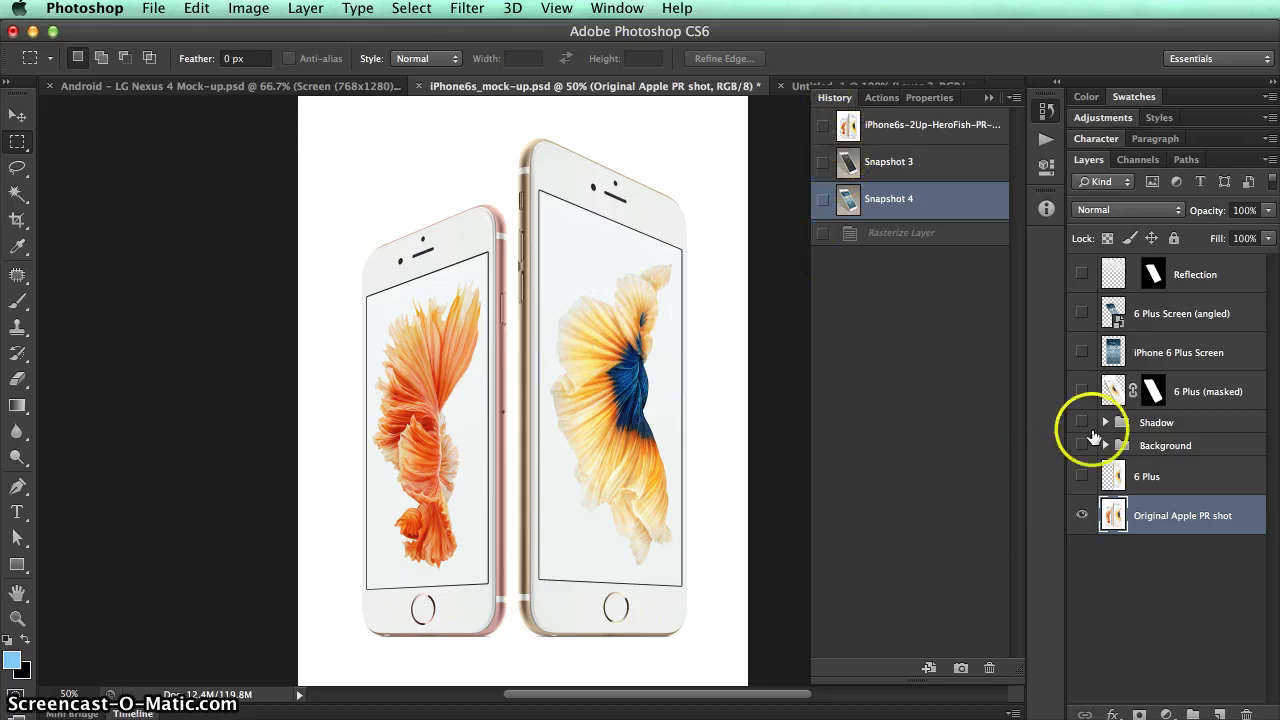
# Show and select the 6 Plus layer, hide the PR shot, and zoom in on the phone.
pyautogui.click(1081, 476)
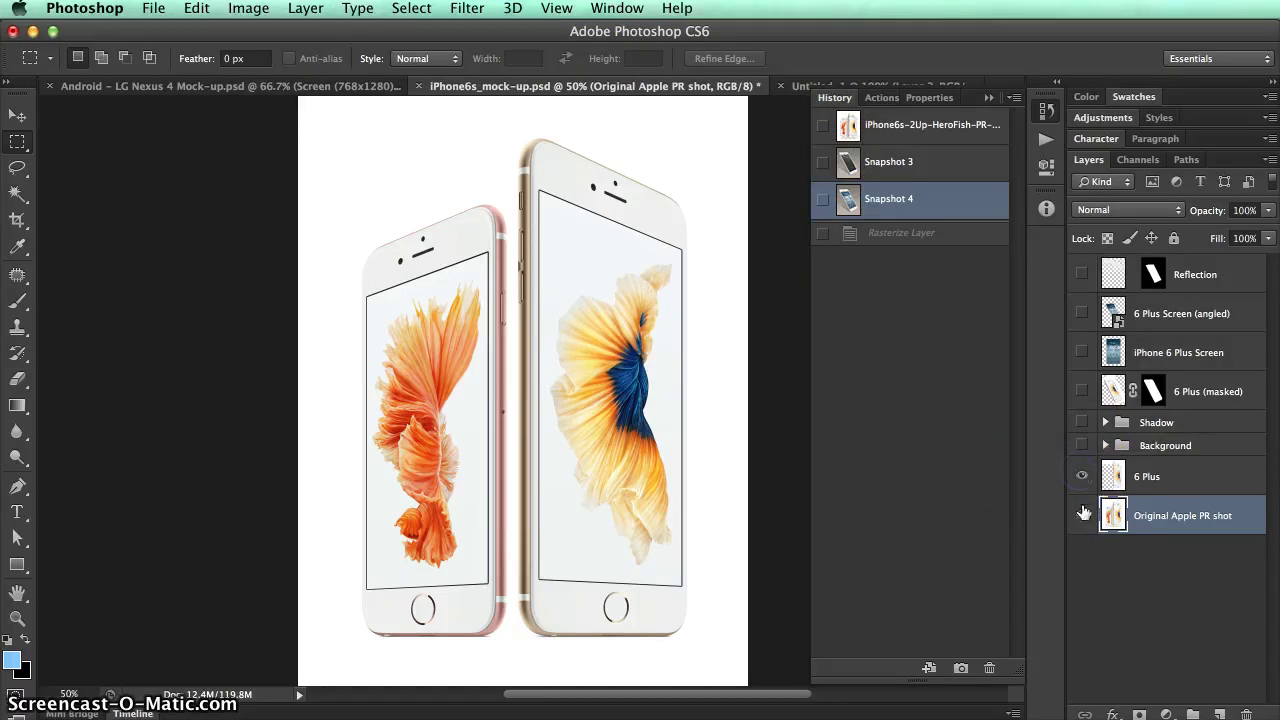
pyautogui.click(1081, 516)
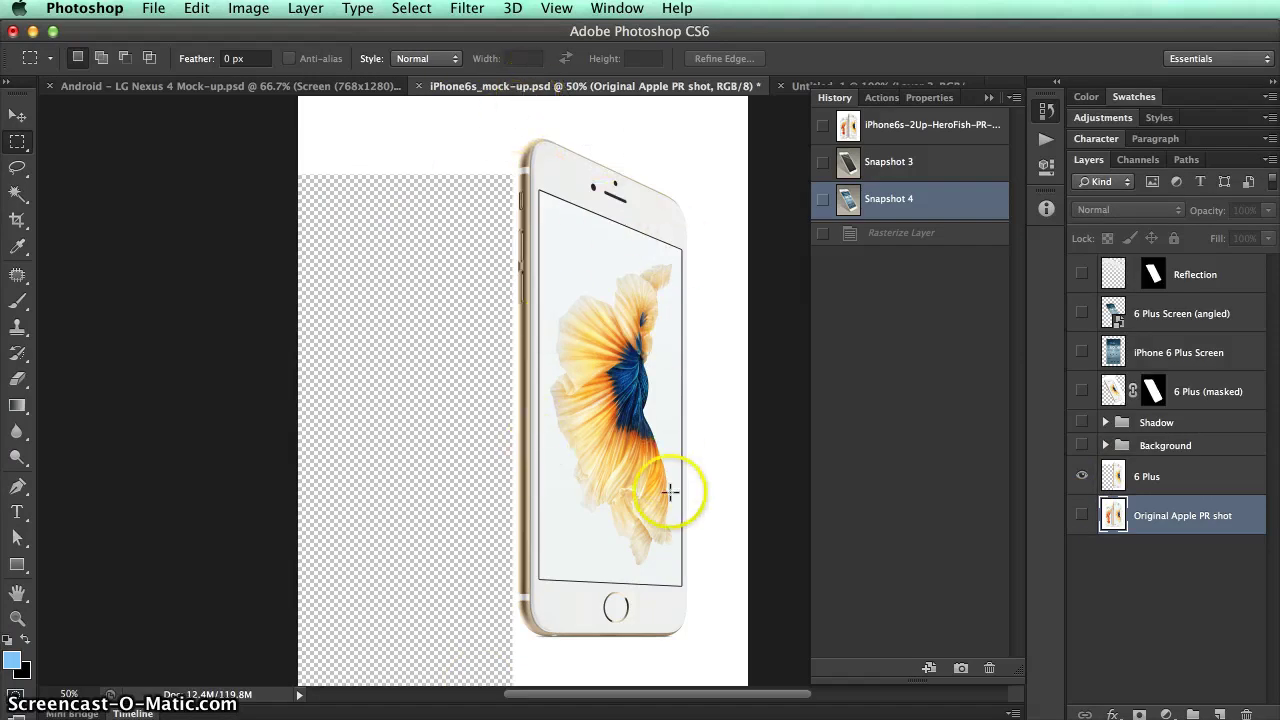
pyautogui.click(1117, 478)
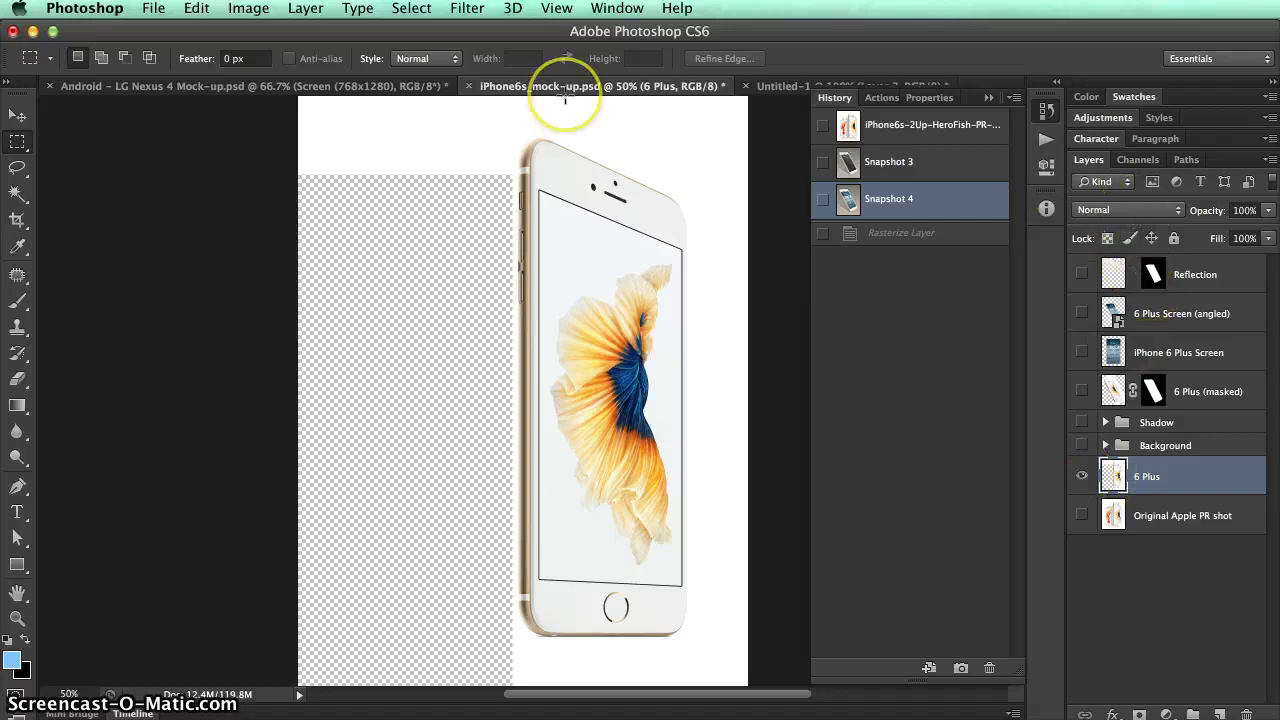
pyautogui.press('super+plus')
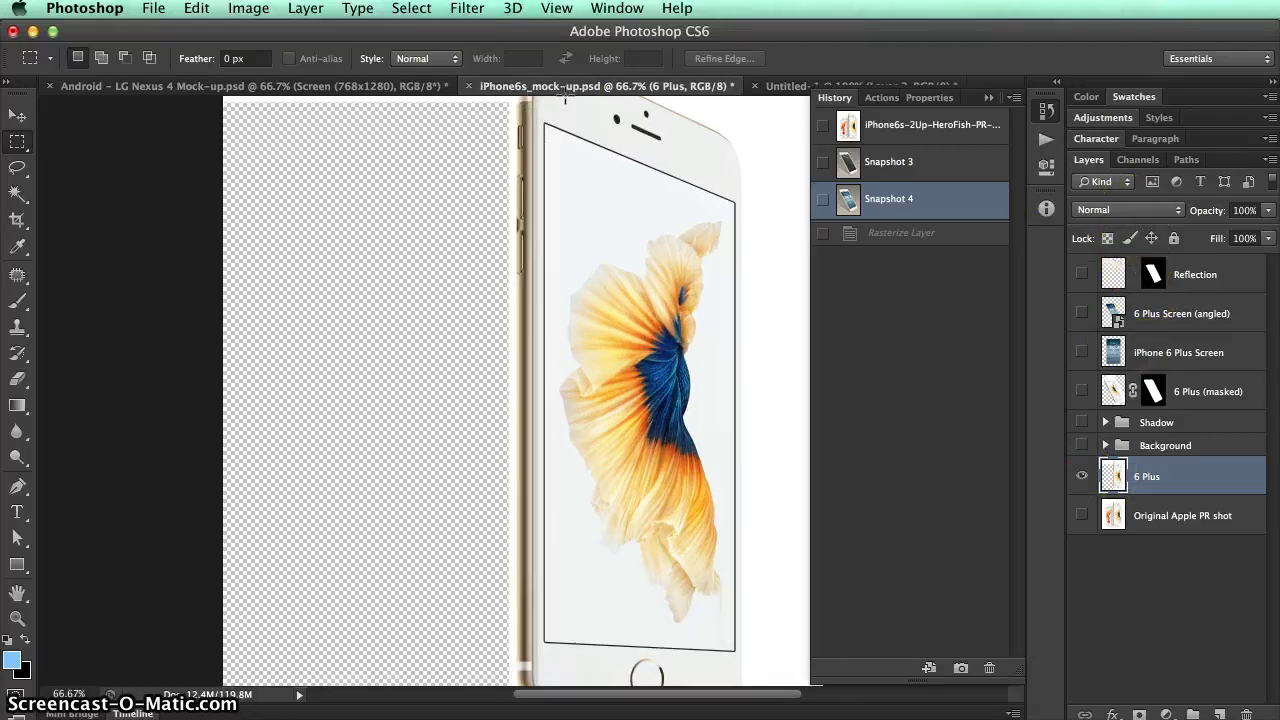
pyautogui.scroll(-1, 547, 281)
pyautogui.hscroll(3, 547, 281)
pyautogui.scroll(1, 547, 281)
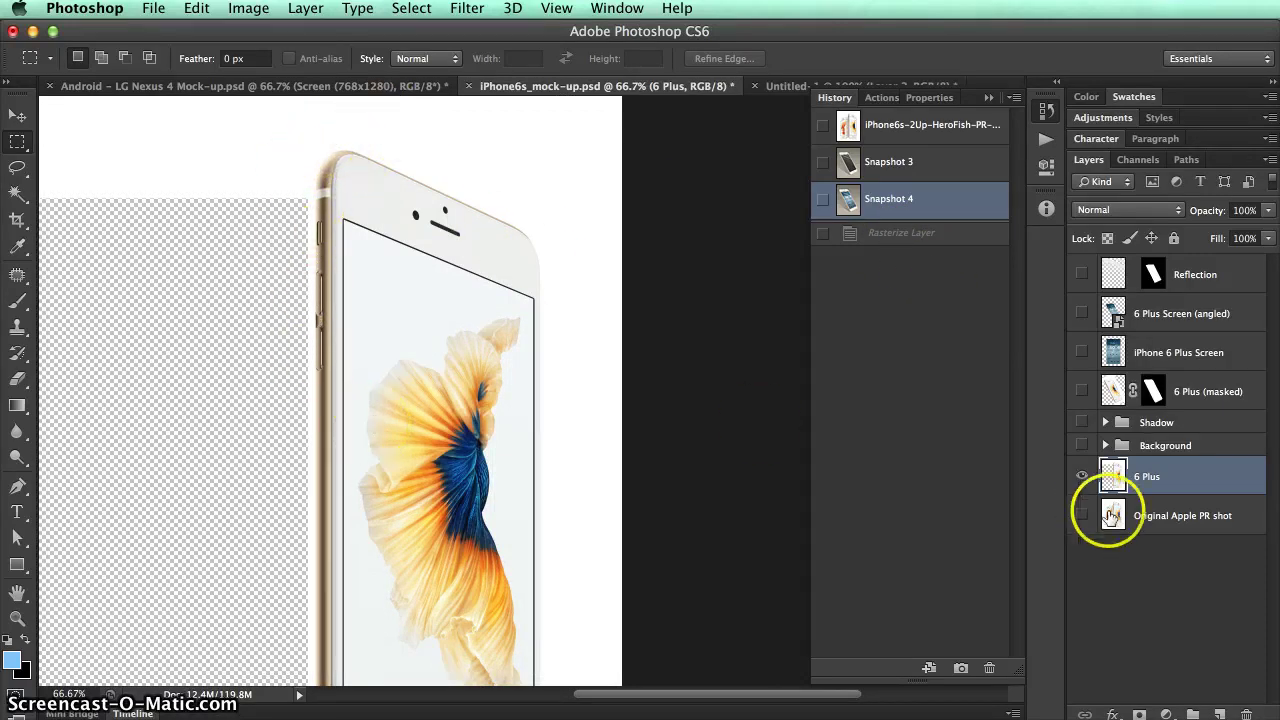
# In the Paths panel, pick the 6Plus path and select its outline with Path Selection.
pyautogui.click(1185, 162)
pyautogui.click(1095, 190)
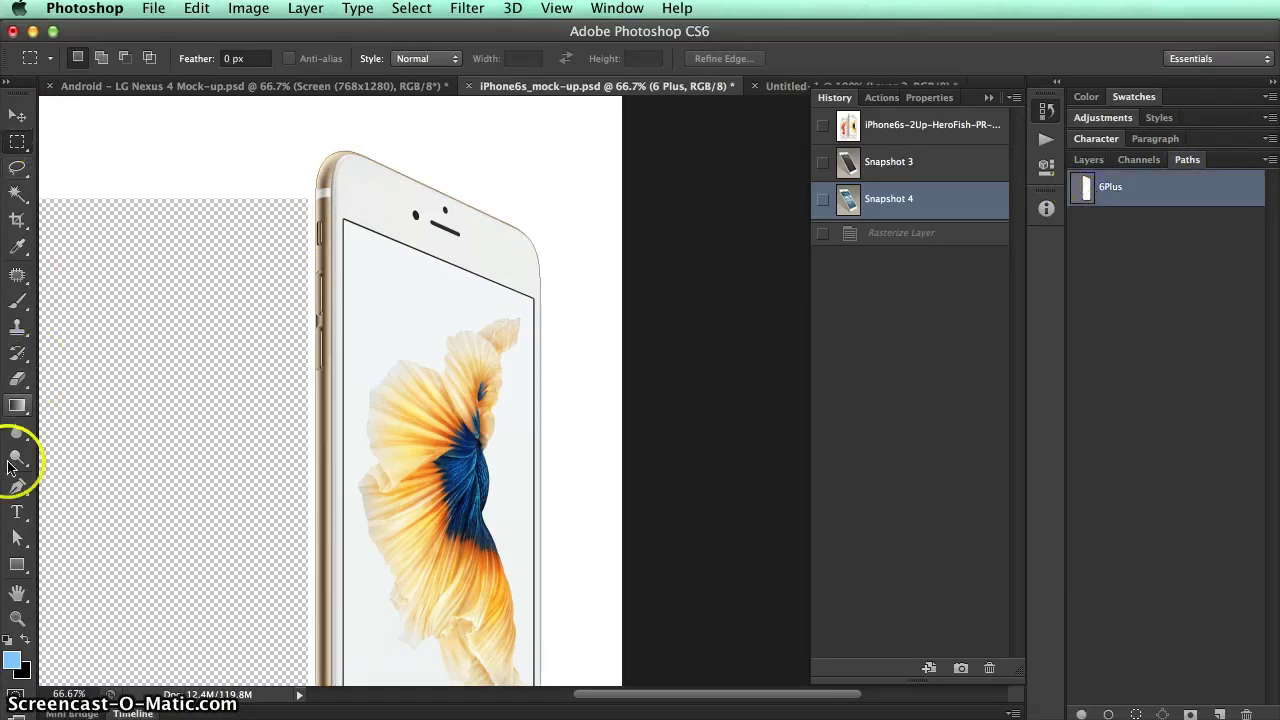
pyautogui.click(17, 537)
pyautogui.click(356, 148)
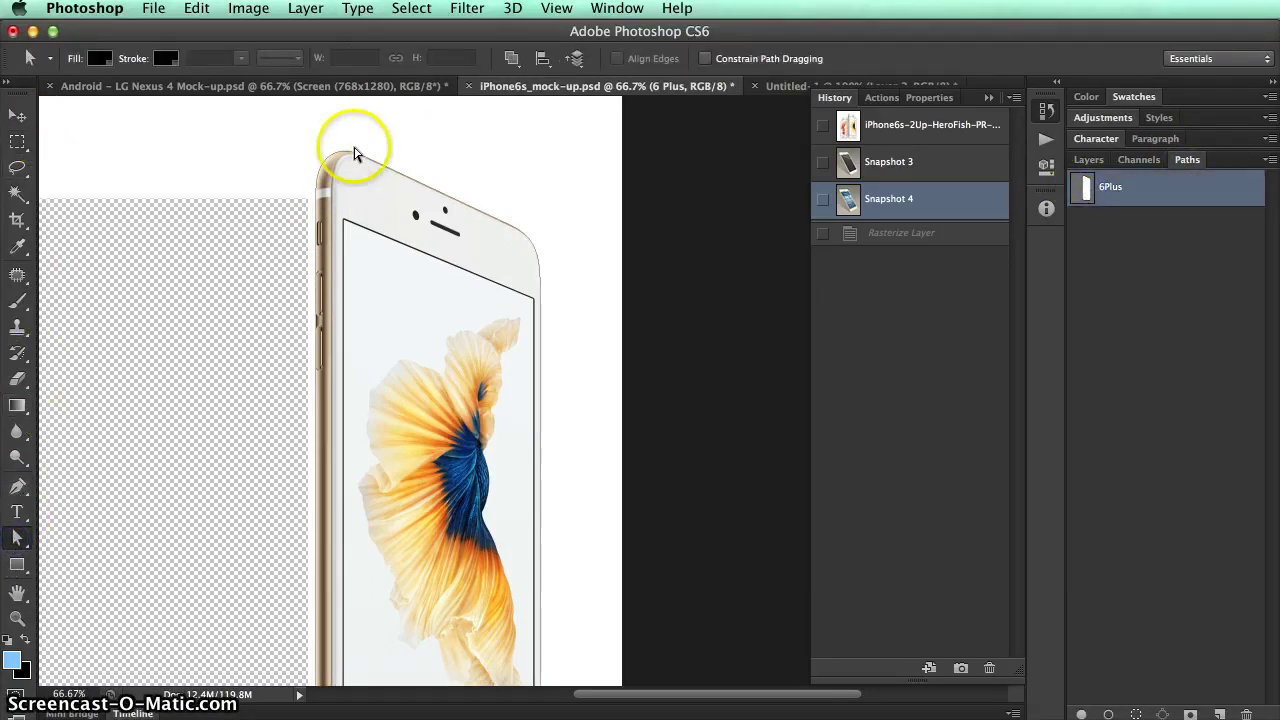
pyautogui.click(362, 156)
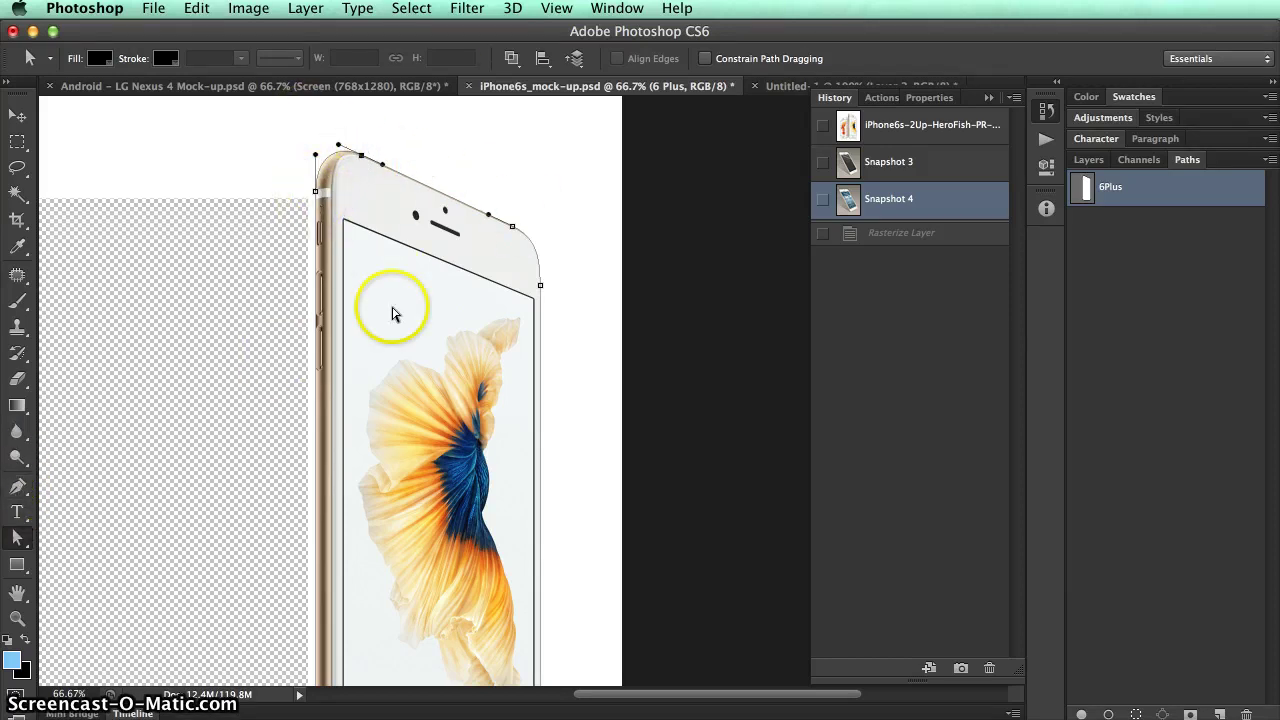
pyautogui.scroll(-5, 393, 314)
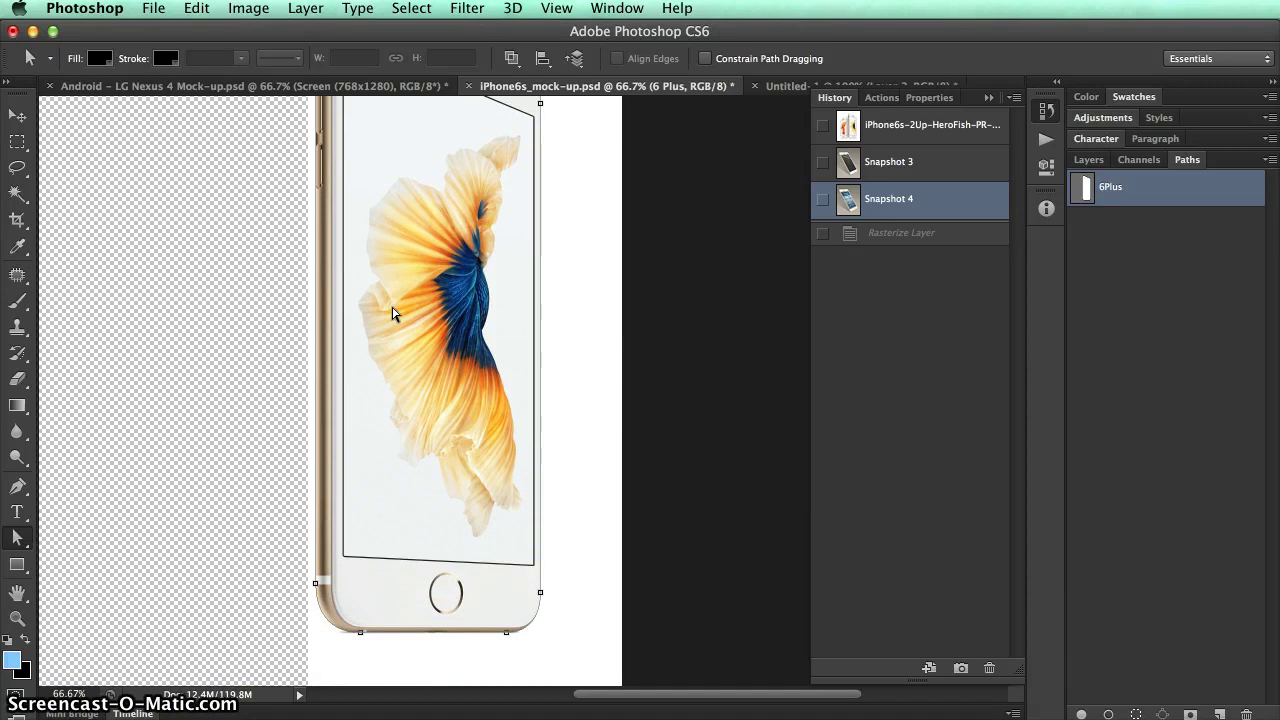
pyautogui.scroll(3, 393, 314)
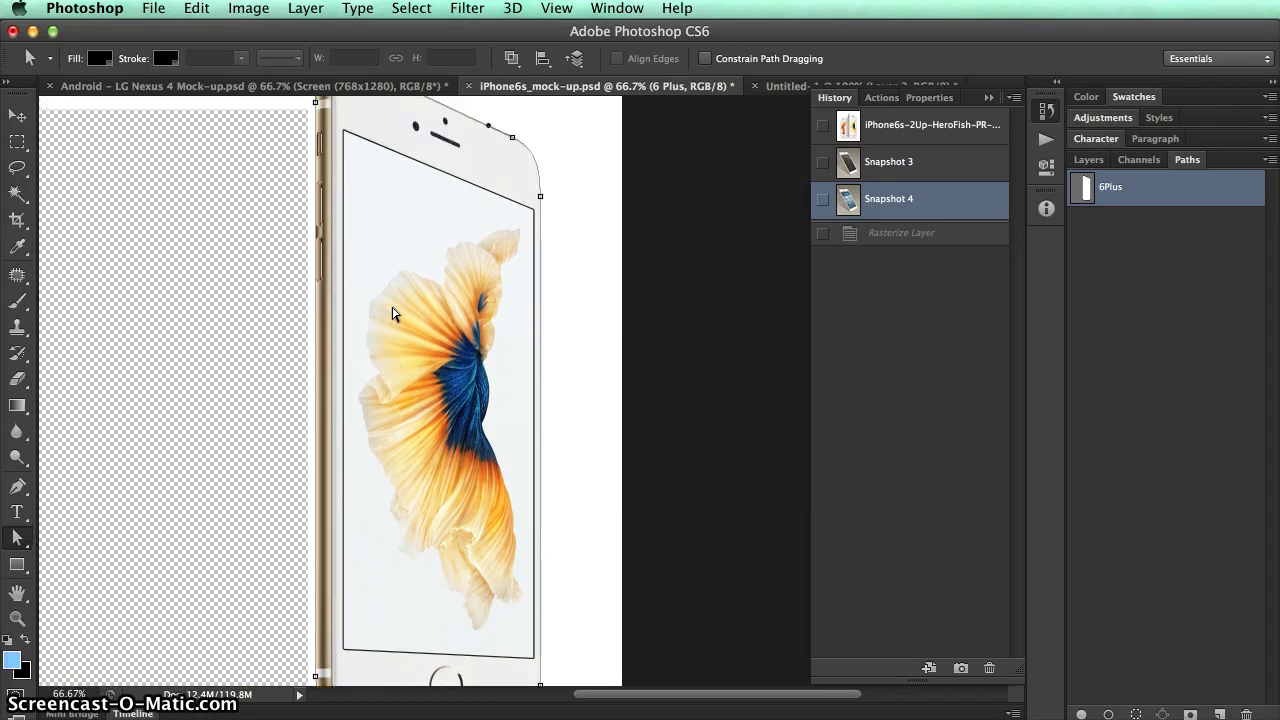
pyautogui.scroll(2, 393, 314)
# Inspect the outline's anchors, undo a test anchor move, and load the 6Plus path as a selection.
pyautogui.click(486, 194)
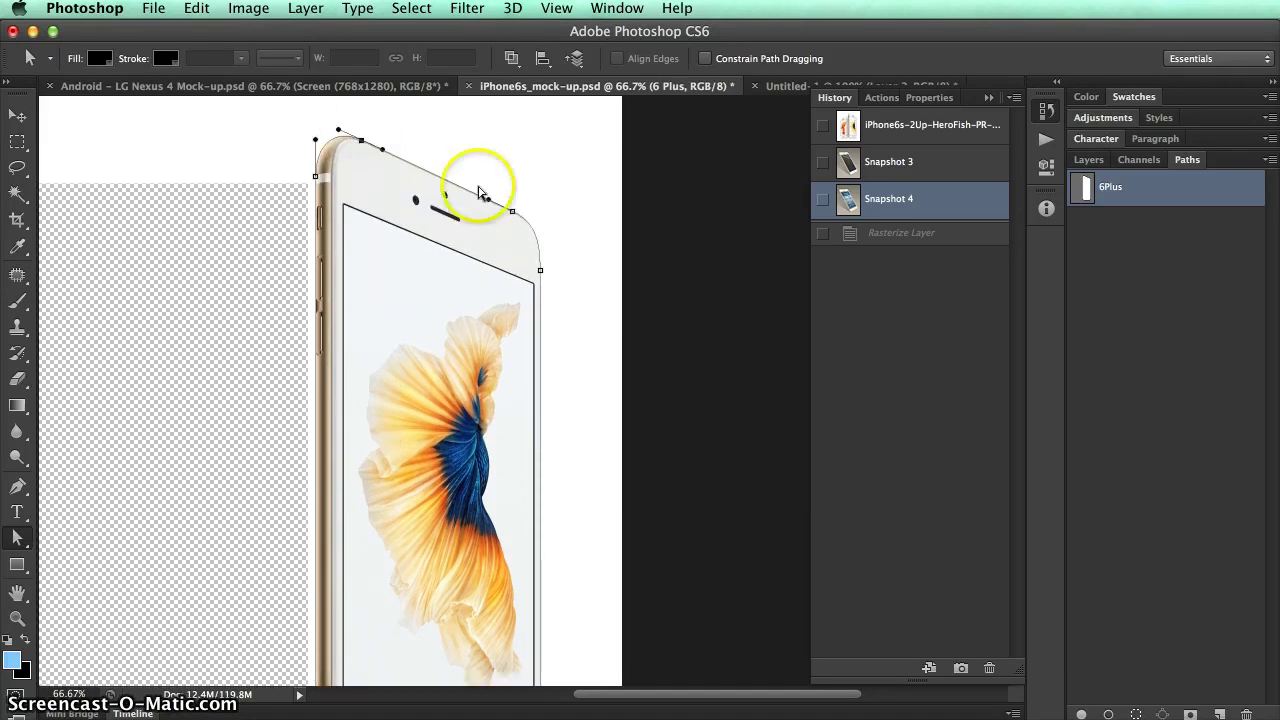
pyautogui.click(335, 198)
pyautogui.click(316, 177)
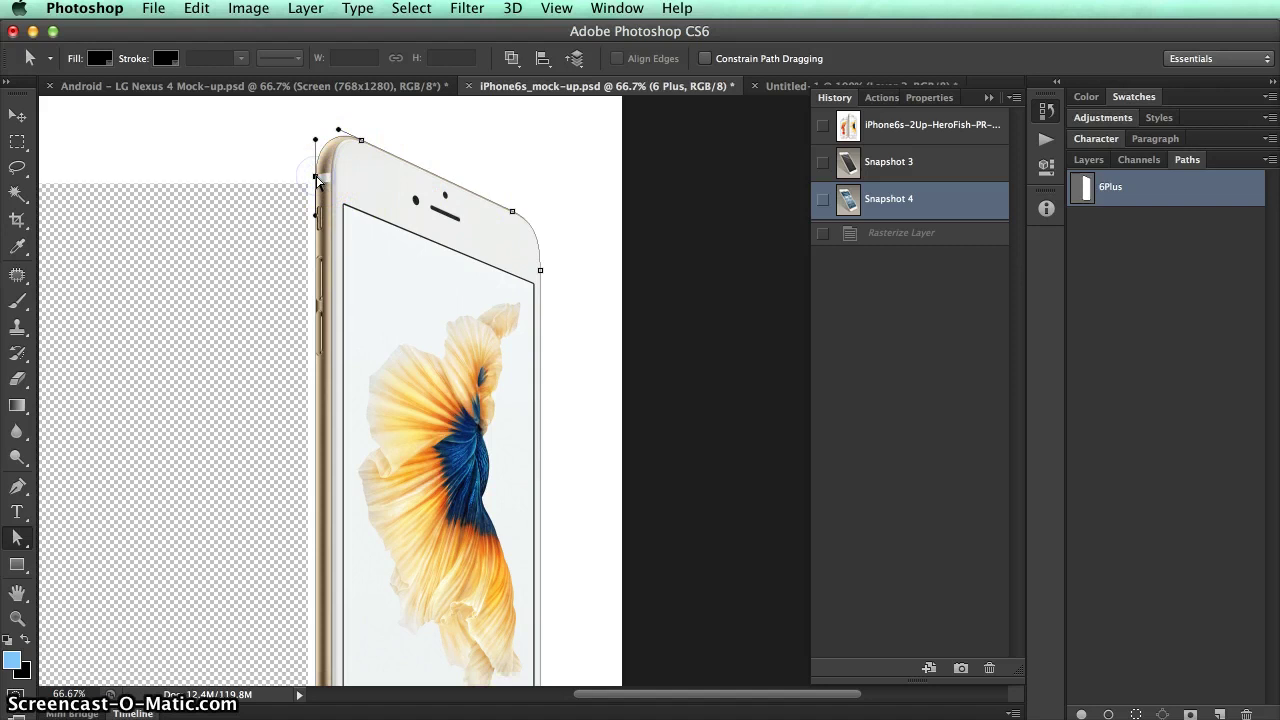
pyautogui.moveTo(316, 160); pyautogui.dragTo(318, 163)
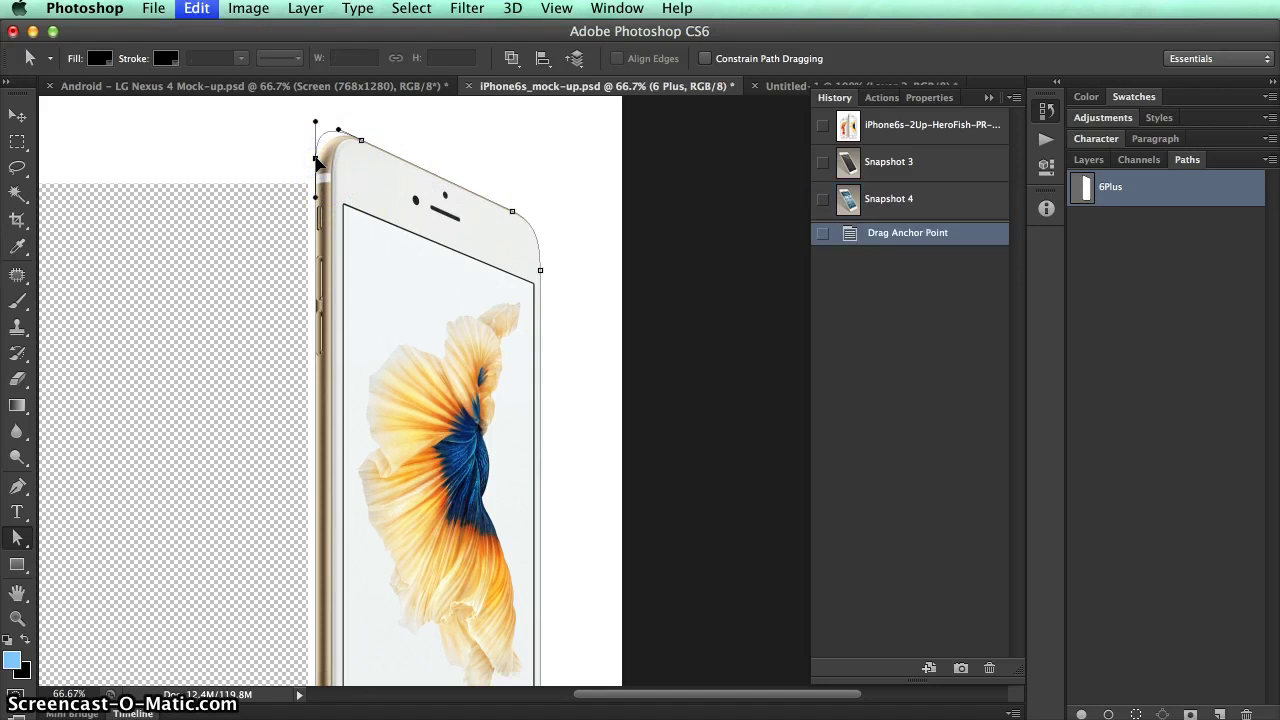
pyautogui.press('super+z')
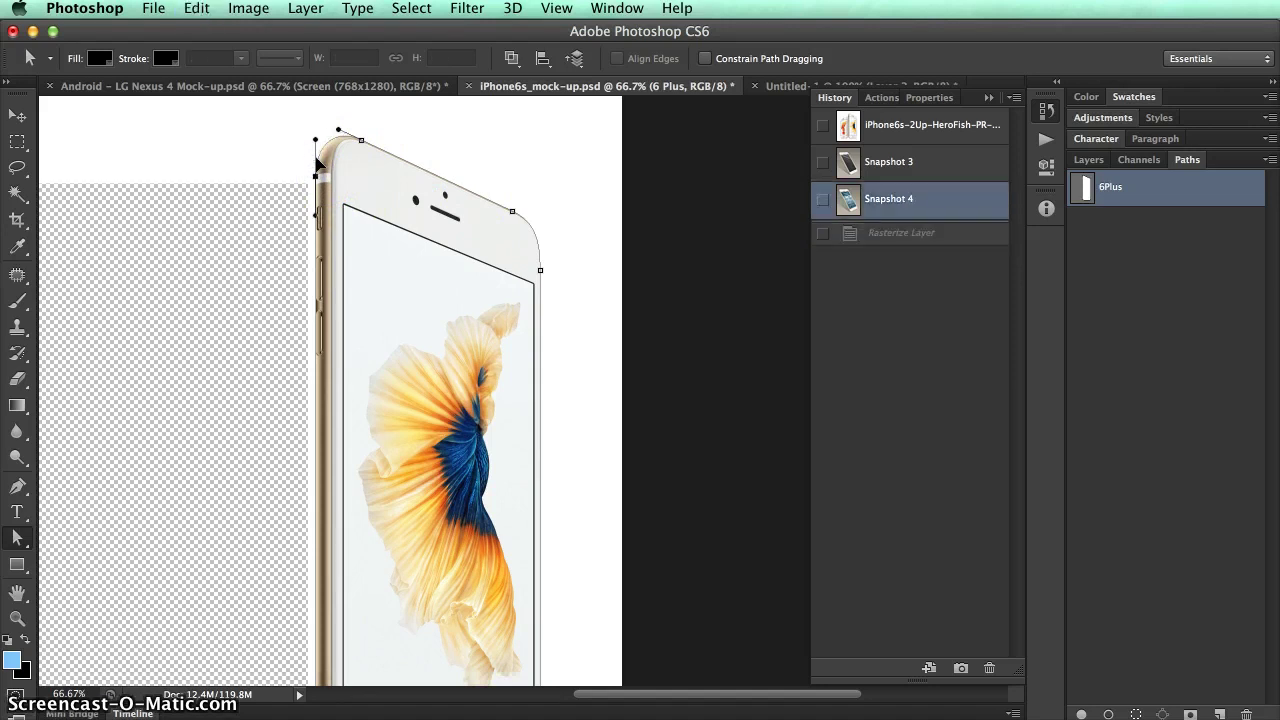
pyautogui.click(1114, 197)
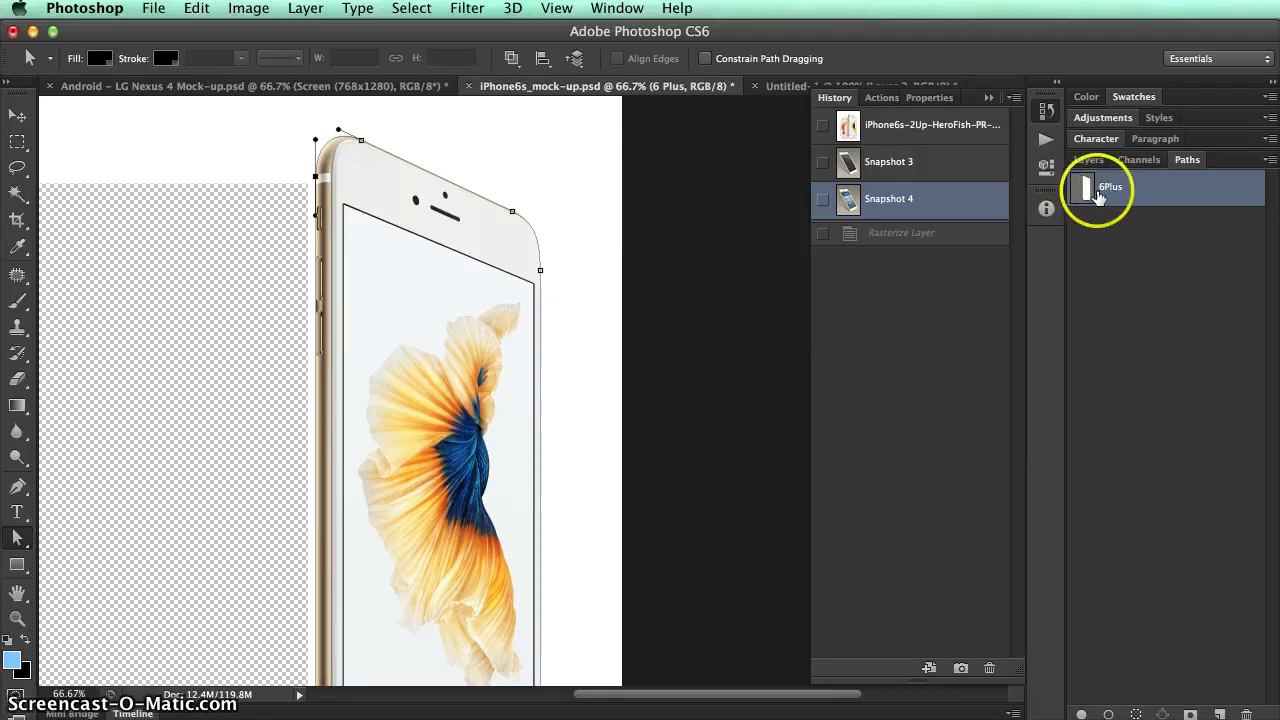
pyautogui.click(1137, 714)
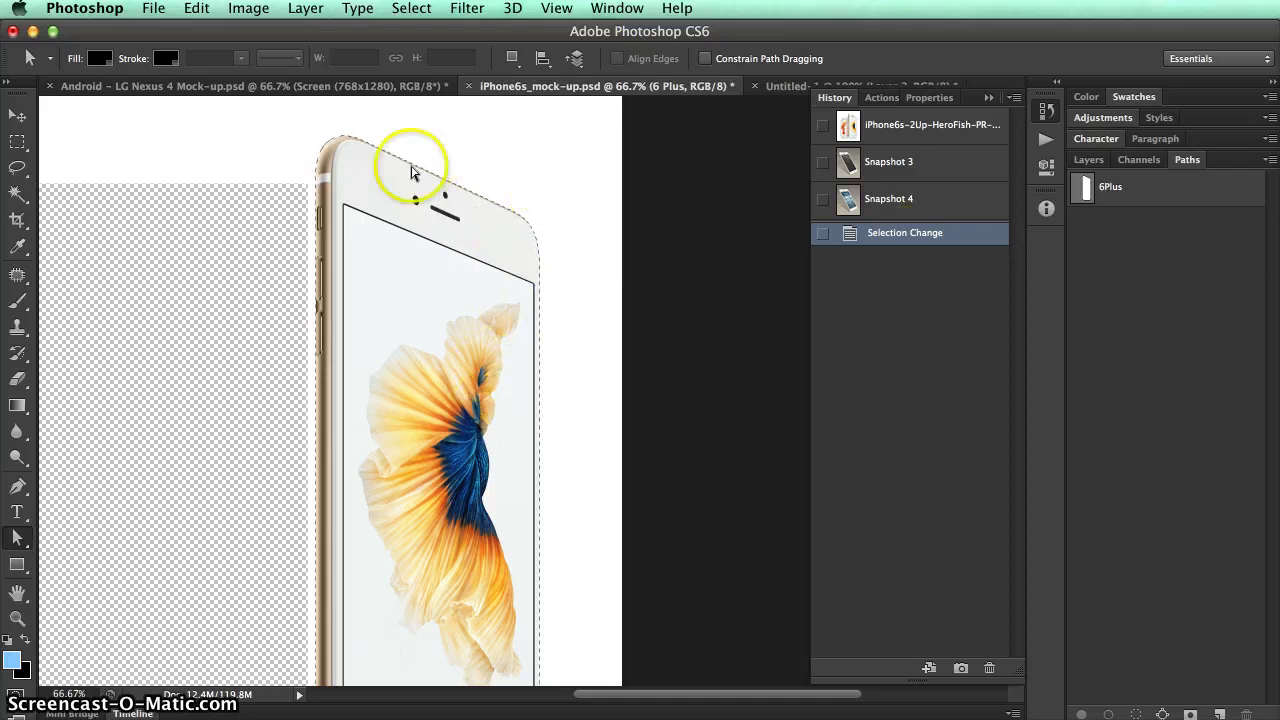
# Duplicate the 6 Plus layer and mask the copy with the phone-outline selection.
pyautogui.click(1090, 161)
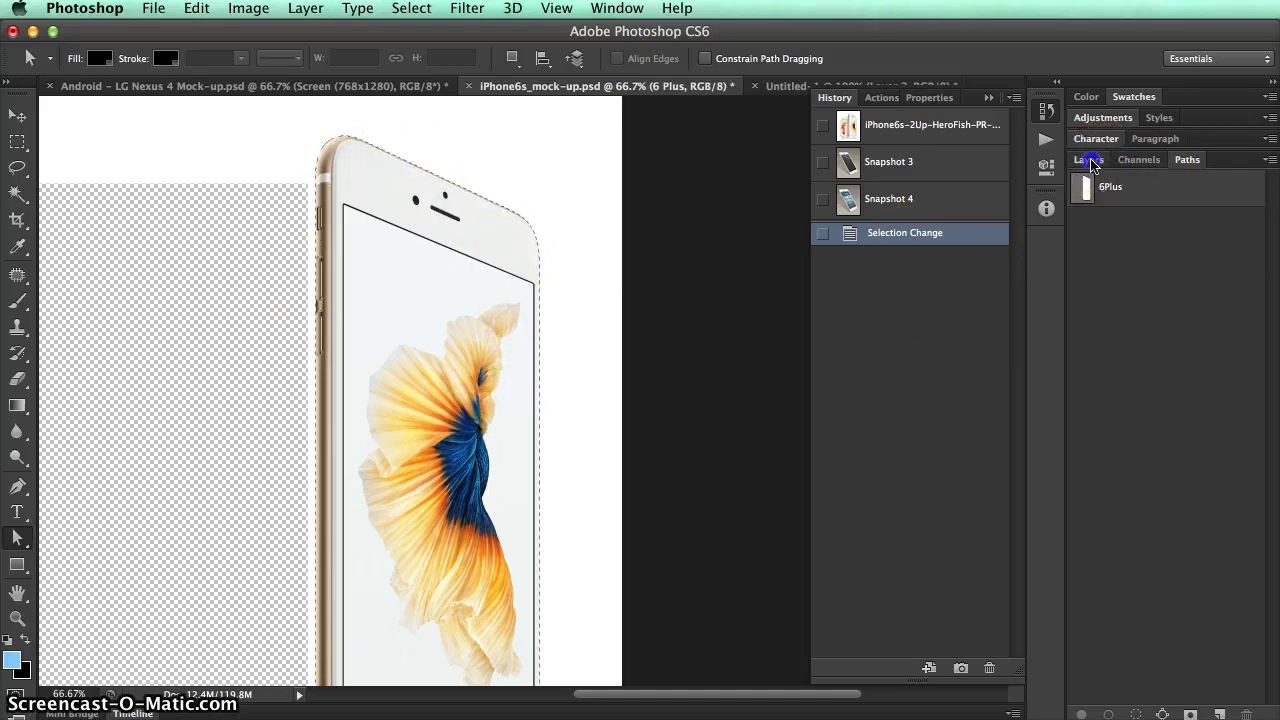
pyautogui.moveTo(1110, 462); pyautogui.dragTo(1220, 712)
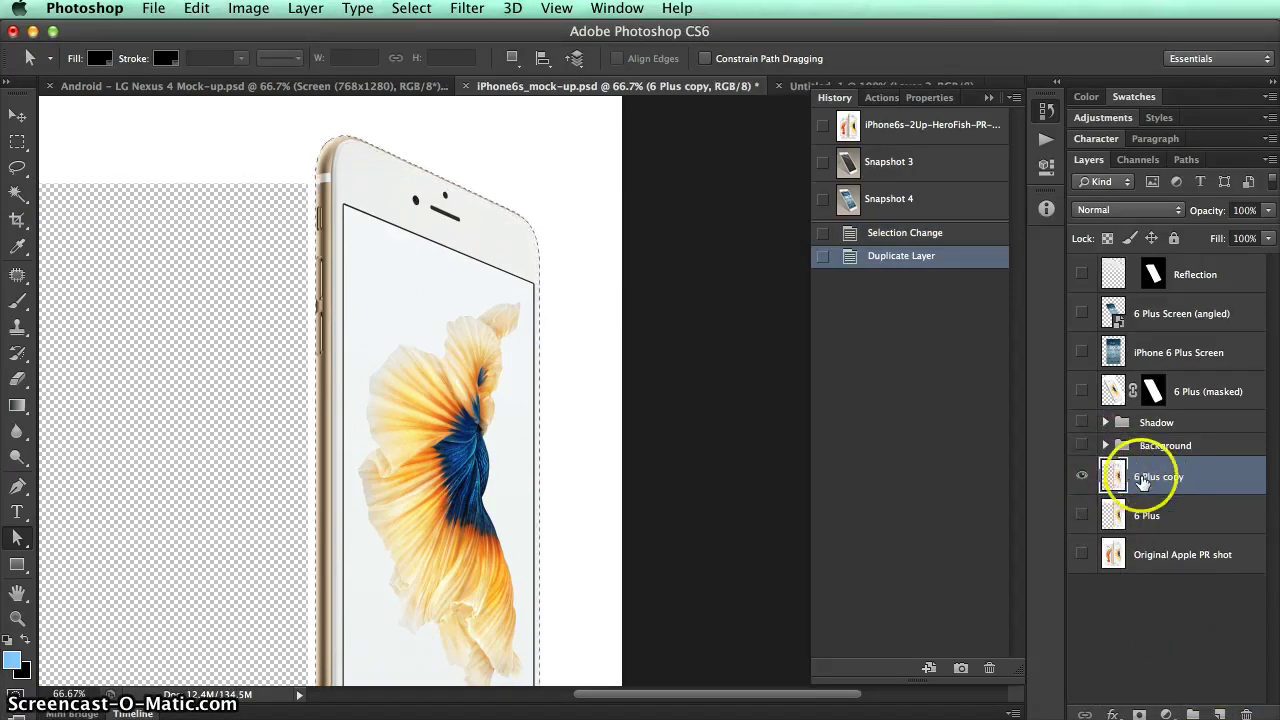
pyautogui.click(1140, 714)
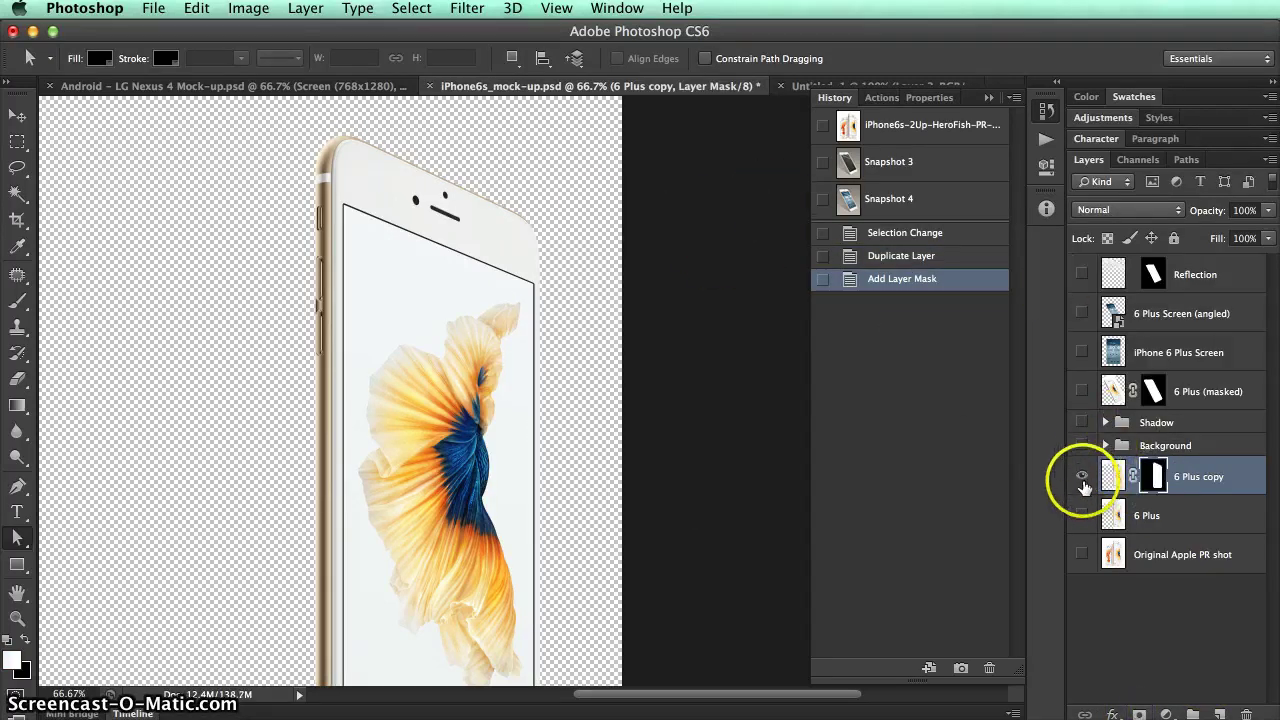
pyautogui.click(1083, 485)
pyautogui.click(1083, 485)
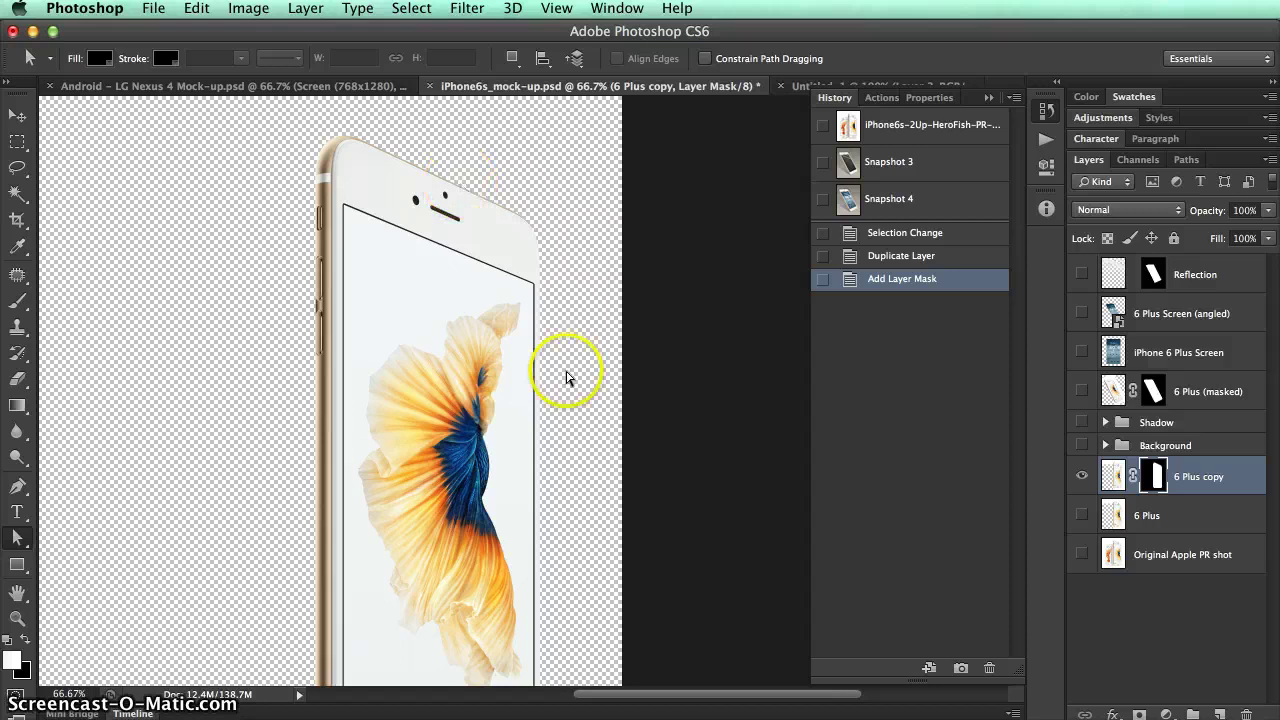
# Inspect the 6 Plus copy's mask and give it a 0.2 px feather.
pyautogui.keyDown('alt'); pyautogui.click(1153, 470); pyautogui.keyUp('alt')
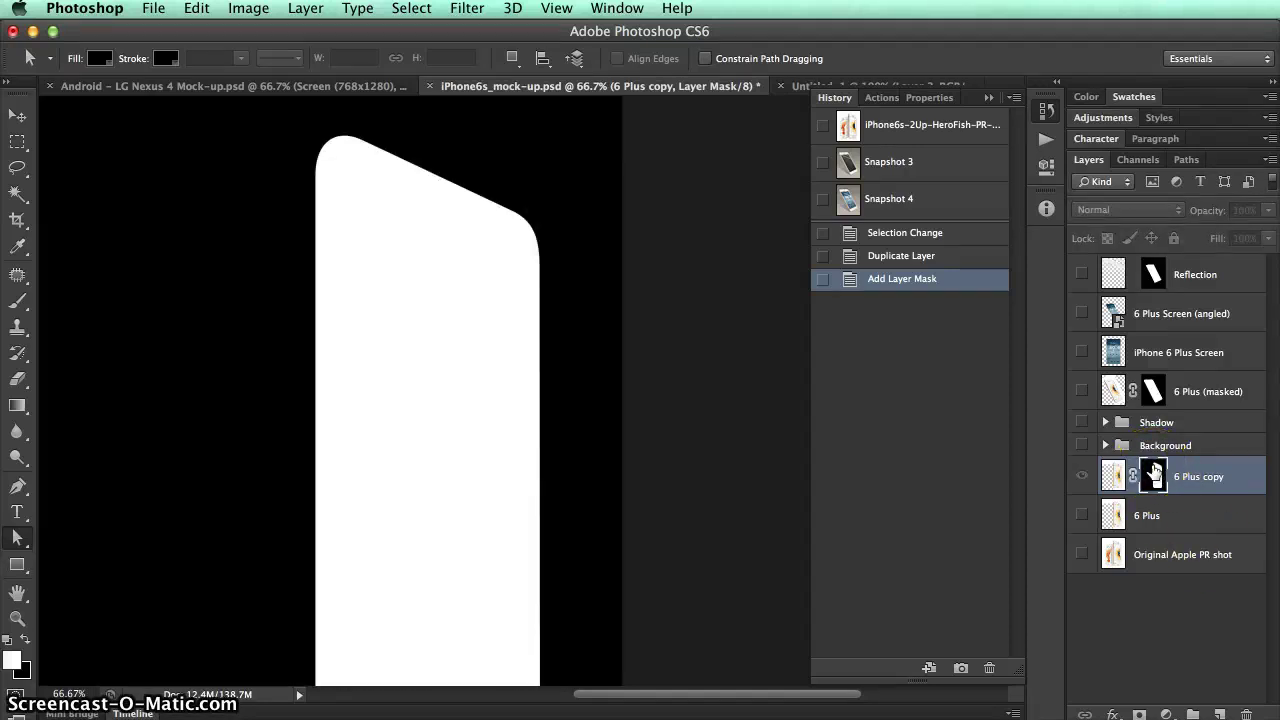
pyautogui.keyDown('alt'); pyautogui.click(1153, 470); pyautogui.keyUp('alt')
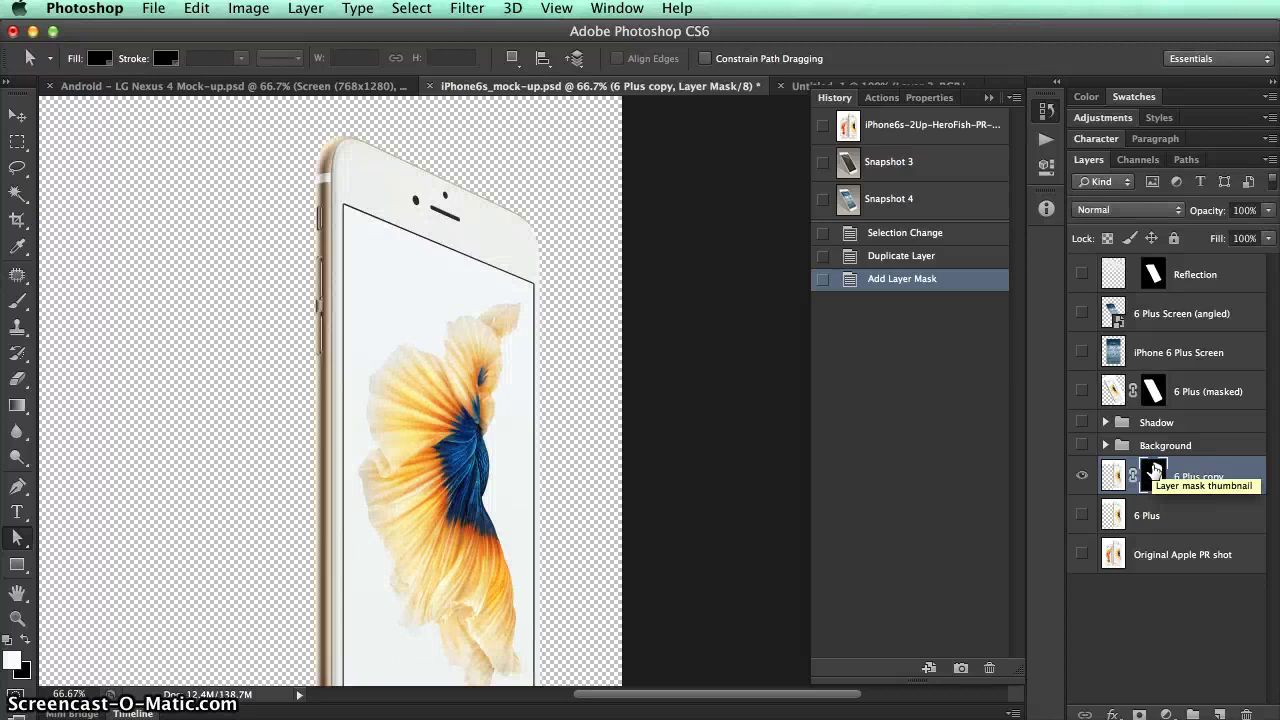
pyautogui.click(1112, 476)
pyautogui.click(1156, 478)
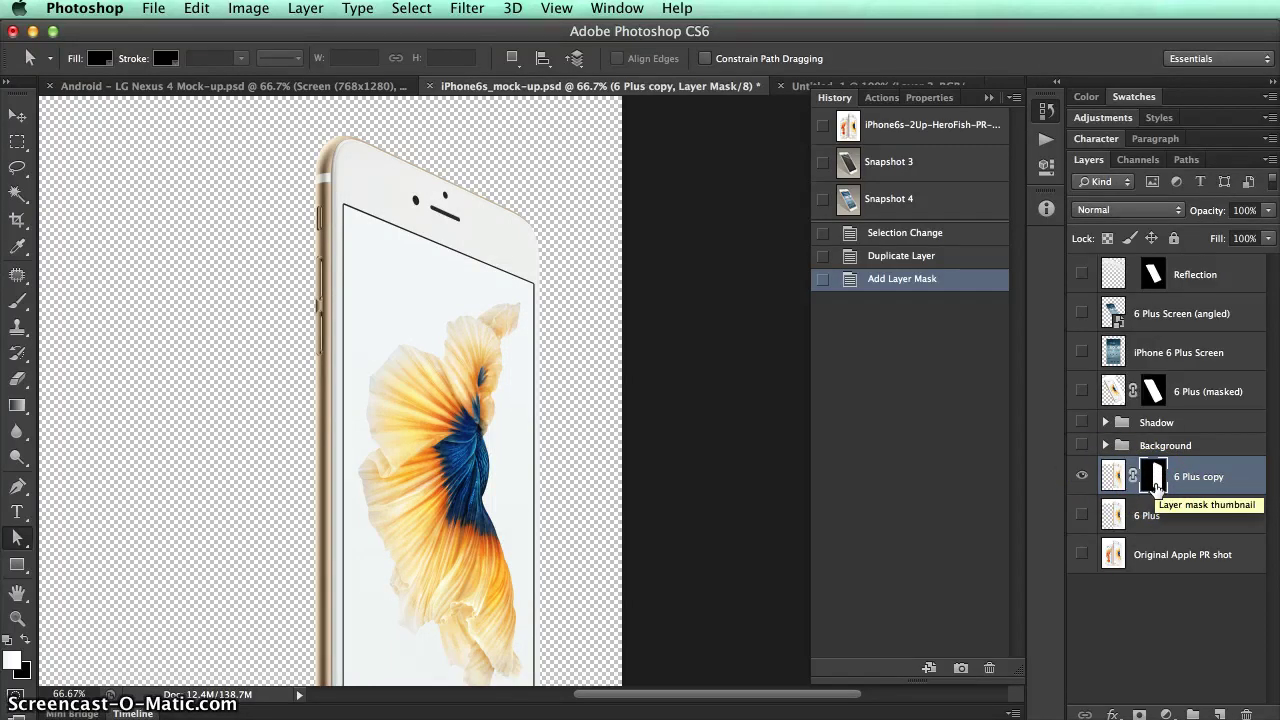
pyautogui.keyDown('alt'); pyautogui.click(1156, 487); pyautogui.keyUp('alt')
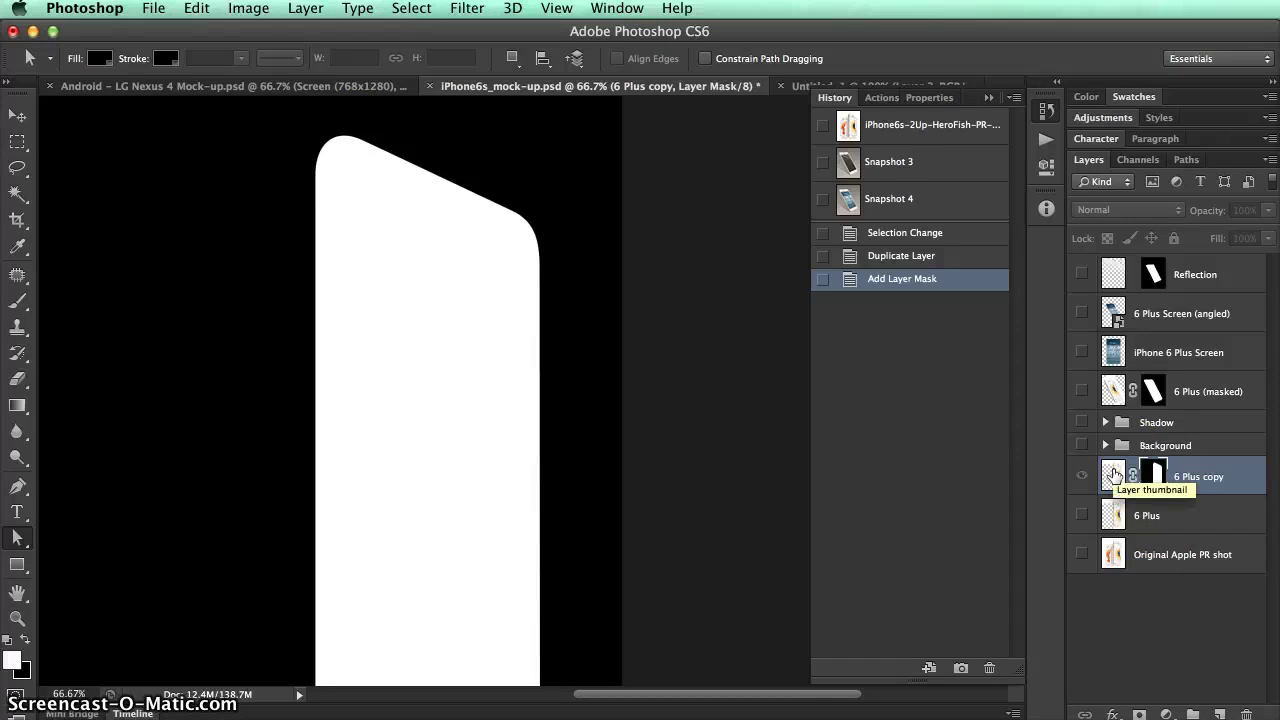
pyautogui.doubleClick(1153, 476)
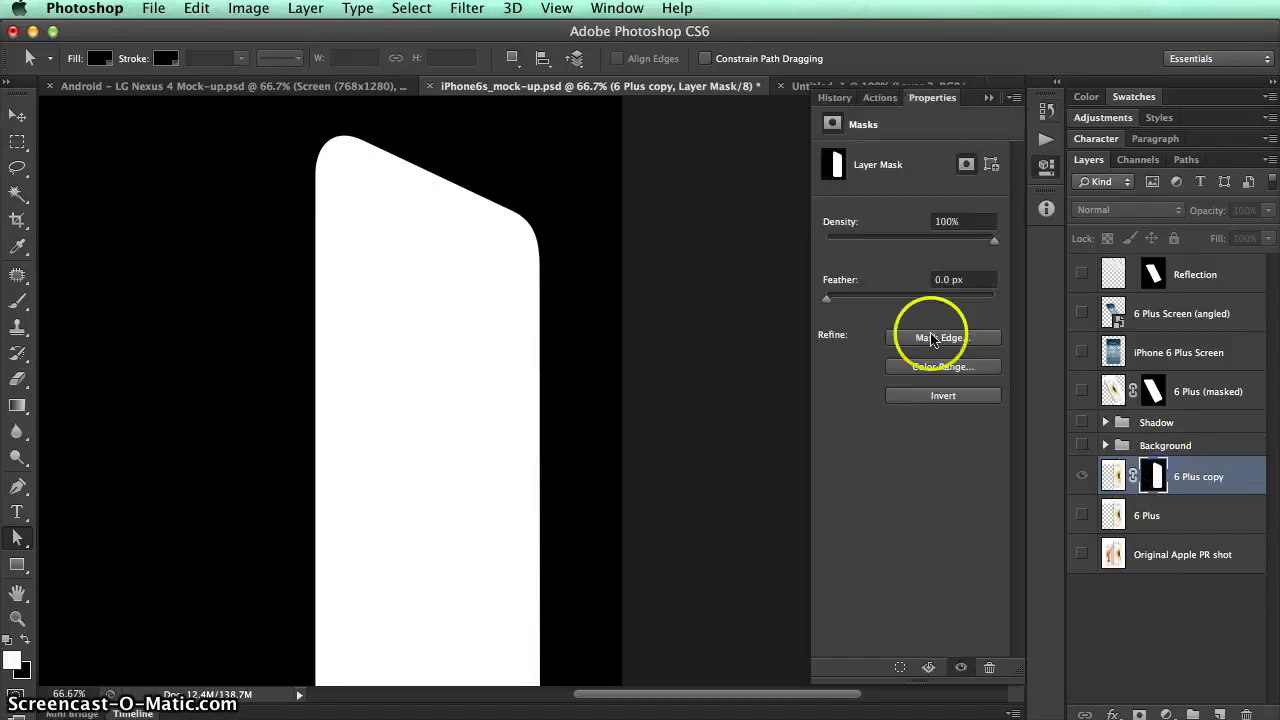
pyautogui.click(942, 279)
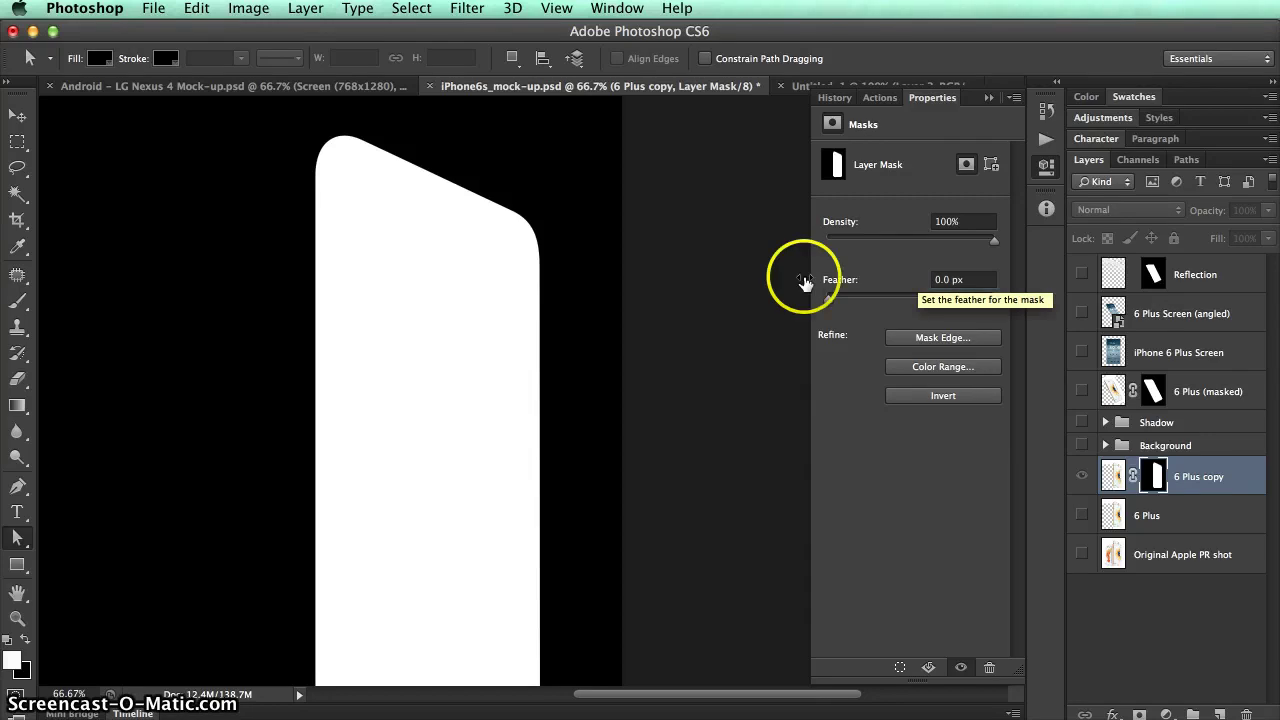
pyautogui.keyDown('alt'); pyautogui.click(1152, 478); pyautogui.keyUp('alt')
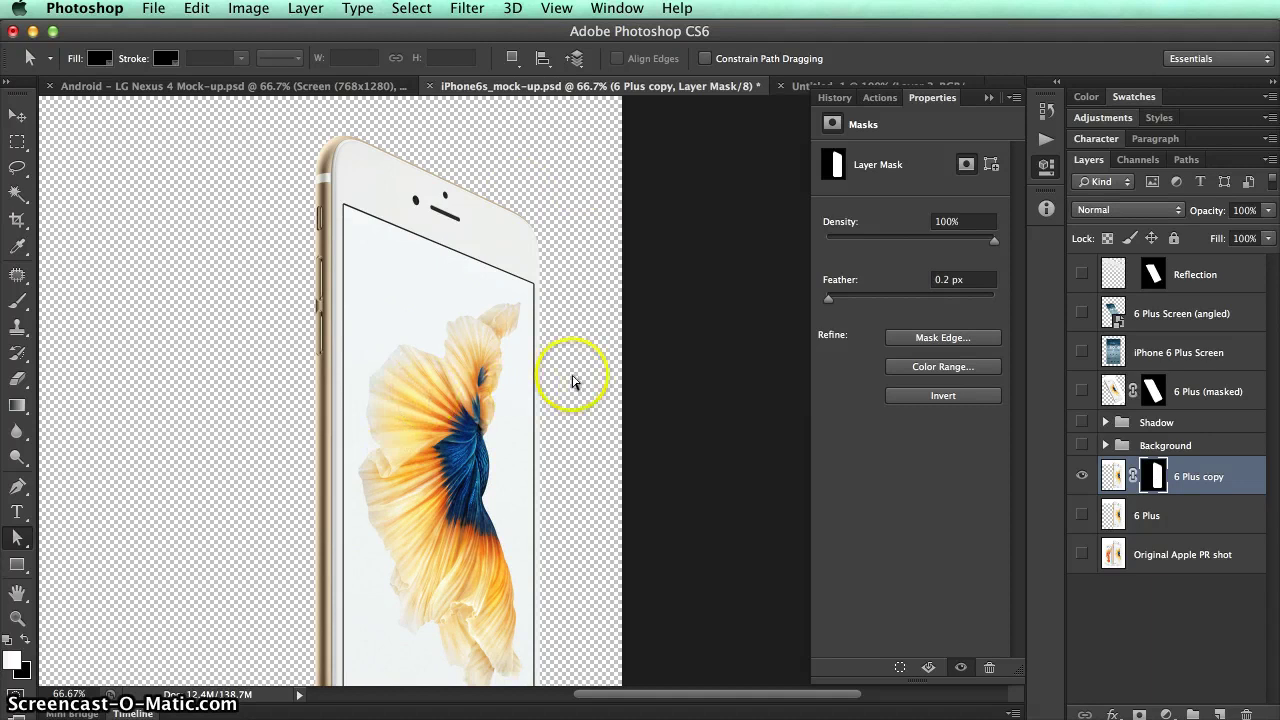
# Move the 6 Plus copy layer above the Background group.
pyautogui.scroll(-5, 572, 380)
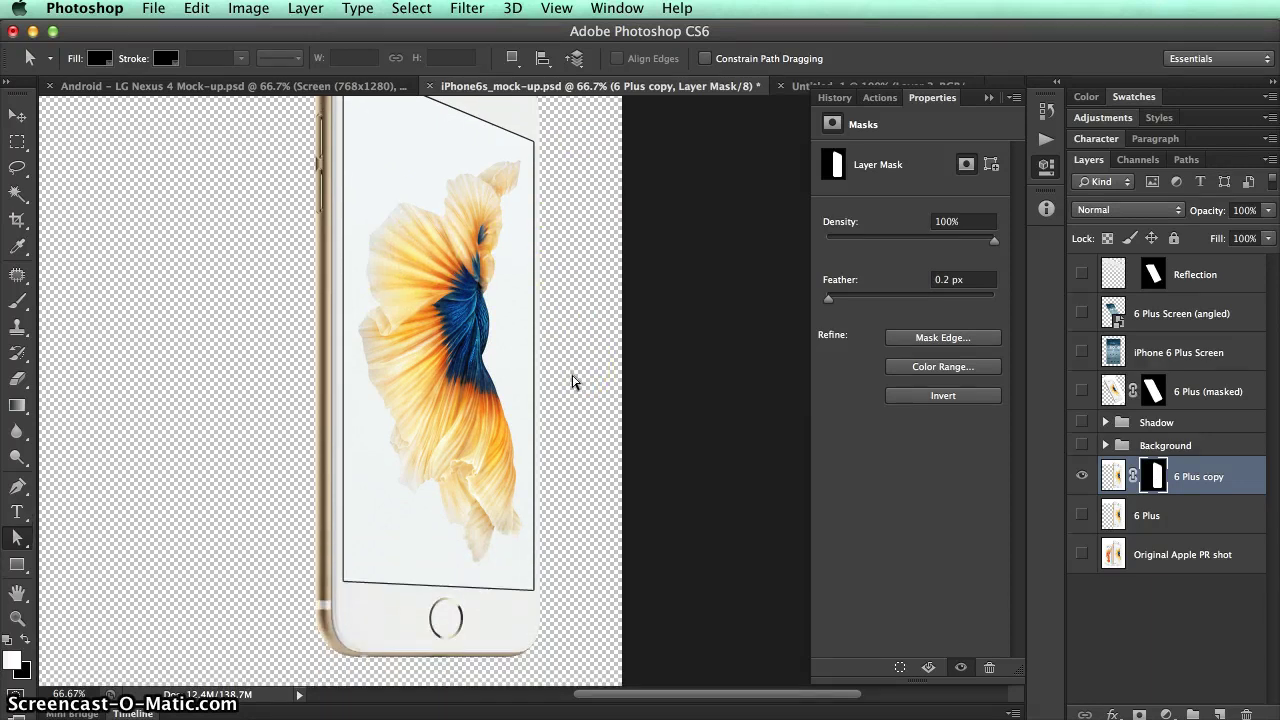
pyautogui.scroll(5, 572, 380)
pyautogui.click(1243, 478)
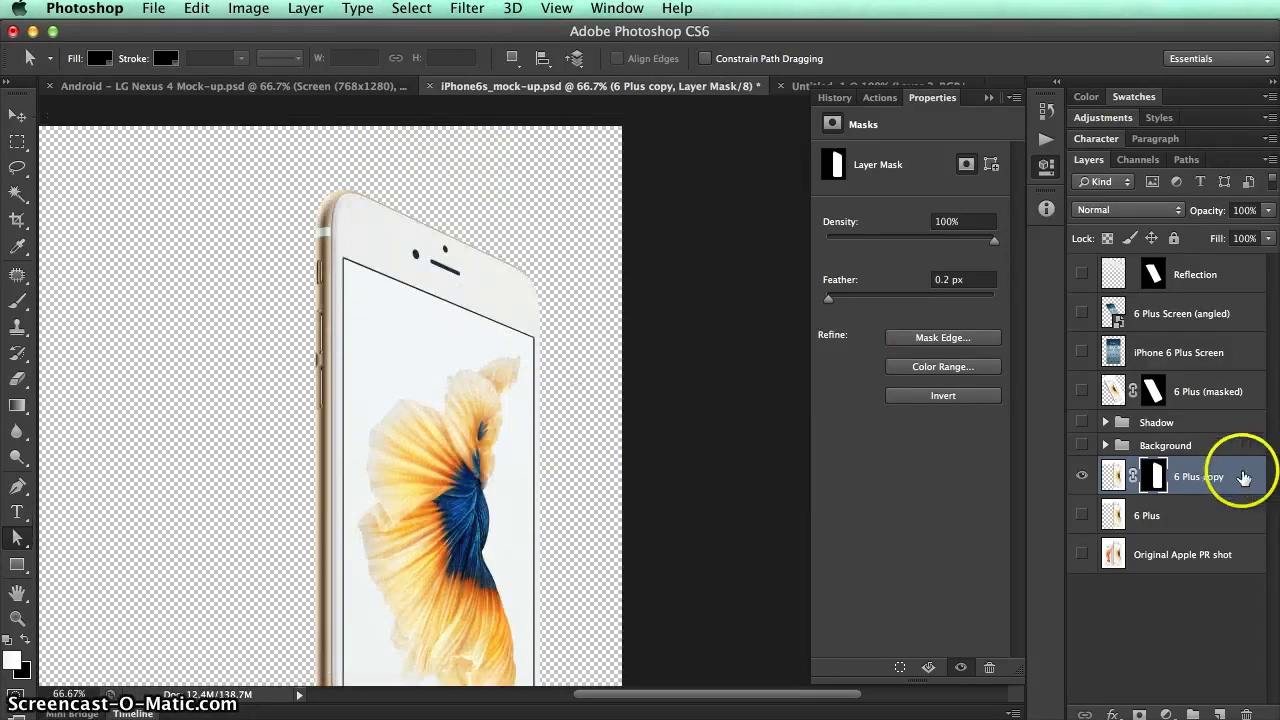
pyautogui.moveTo(1243, 478); pyautogui.dragTo(1112, 438)
# Show the Background group, zoom to 50%, and check Curves 1's shading over beige Layer 1.
pyautogui.click(1080, 484)
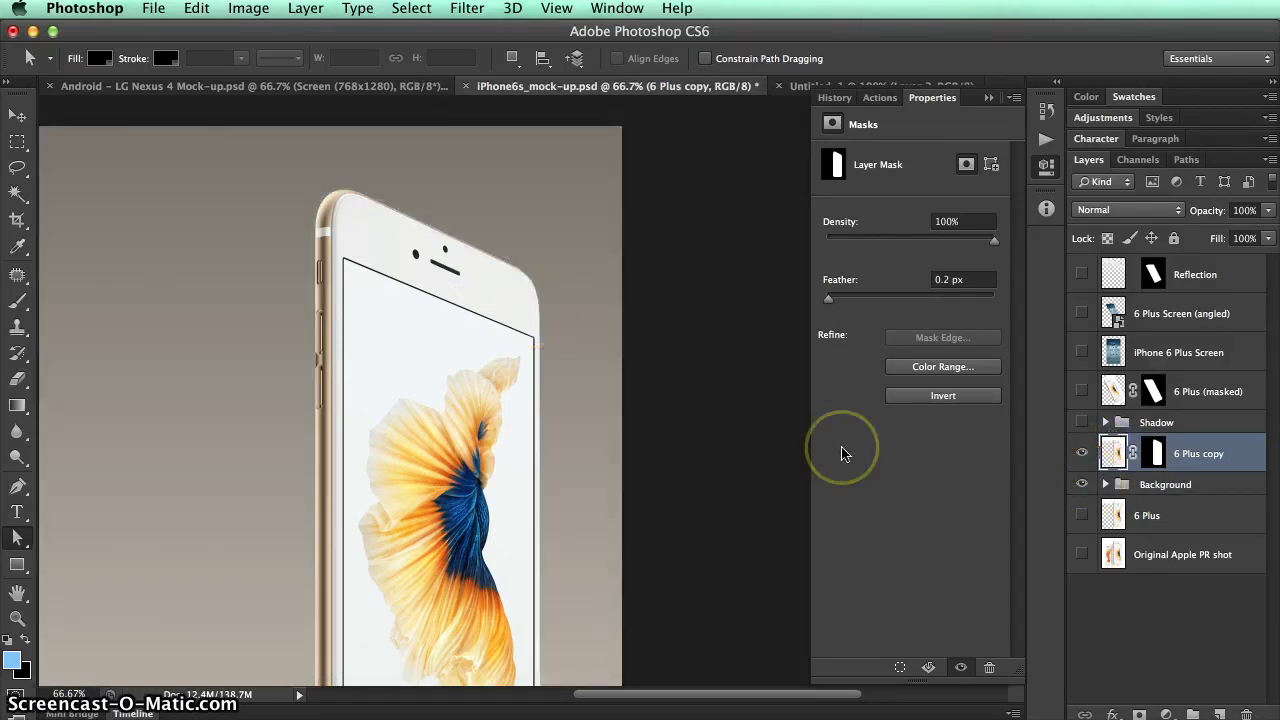
pyautogui.press('super+minus')
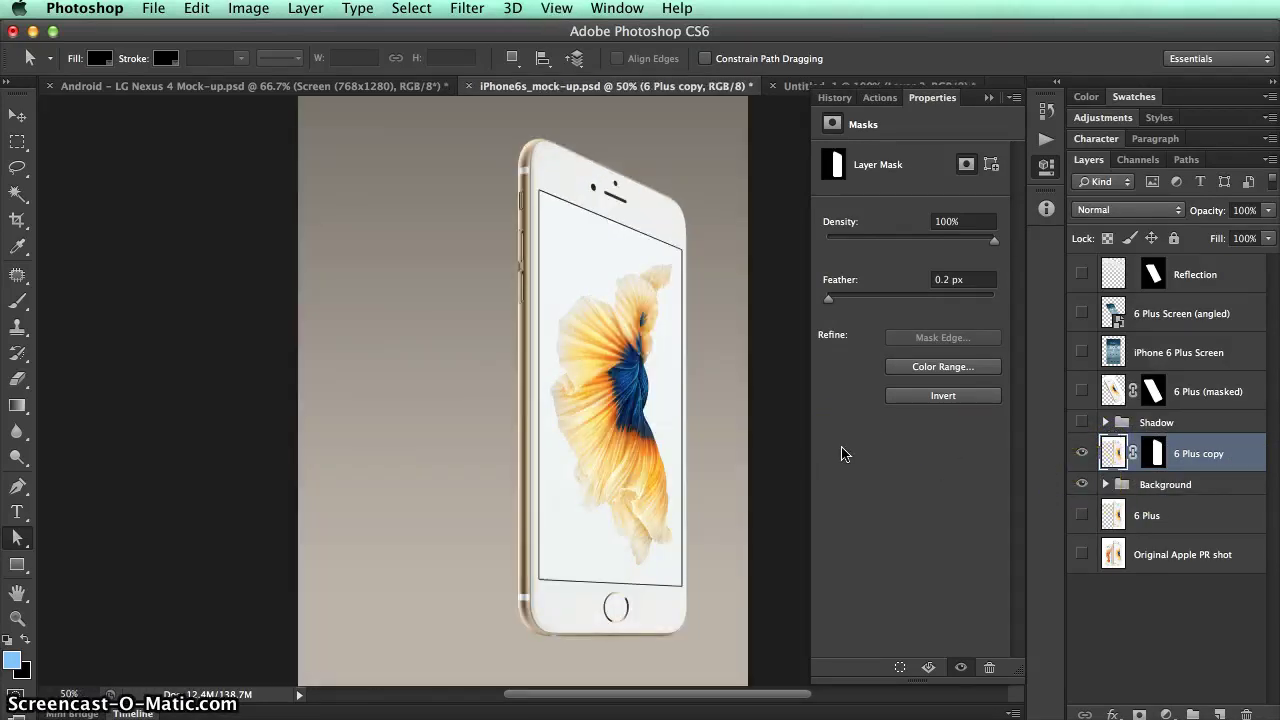
pyautogui.click(1105, 484)
pyautogui.click(1138, 560)
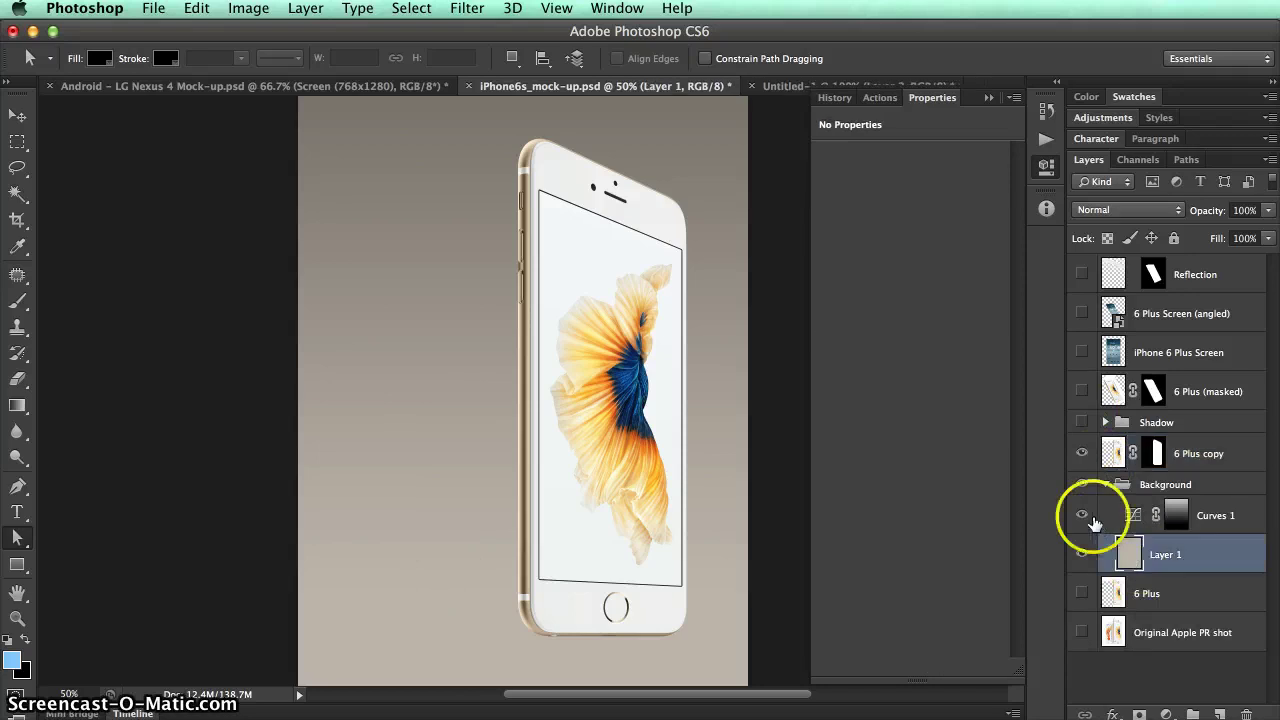
pyautogui.click(1082, 515)
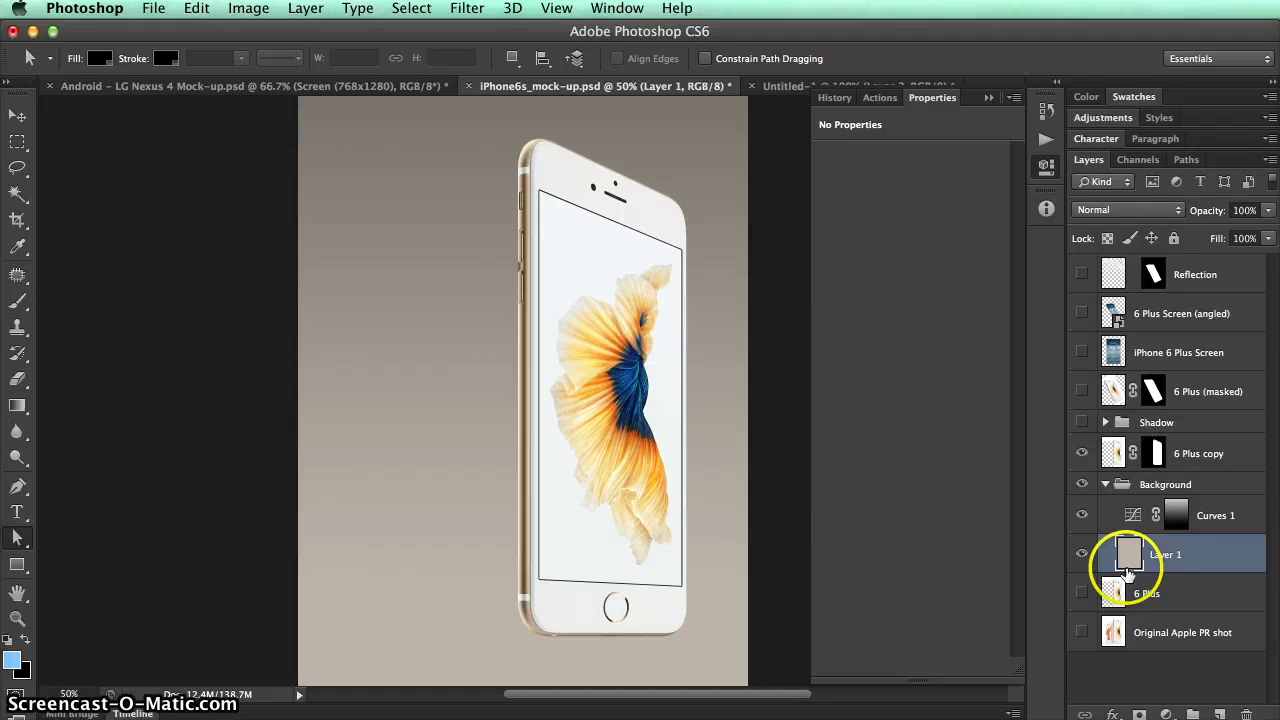
# Rotate the 6 Plus copy to -14.35°, shift it left, then hide the layer.
pyautogui.click(1114, 458)
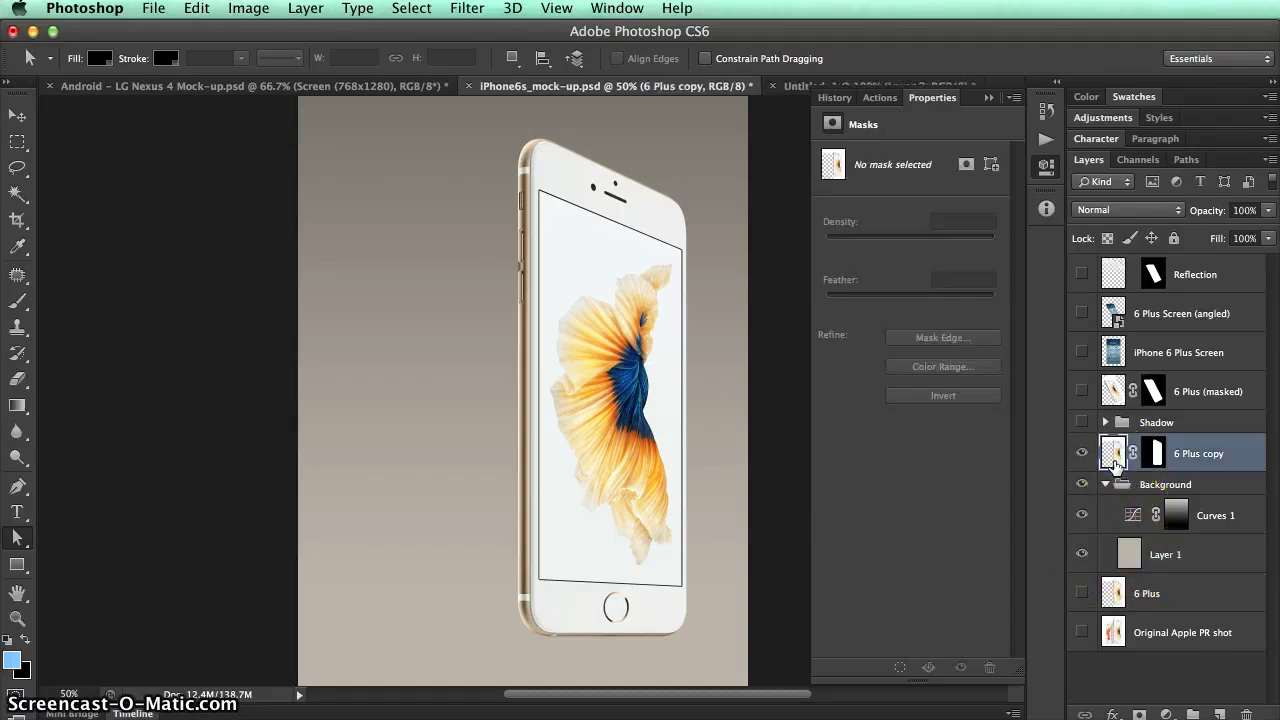
pyautogui.click(1198, 454)
pyautogui.press('super+t')
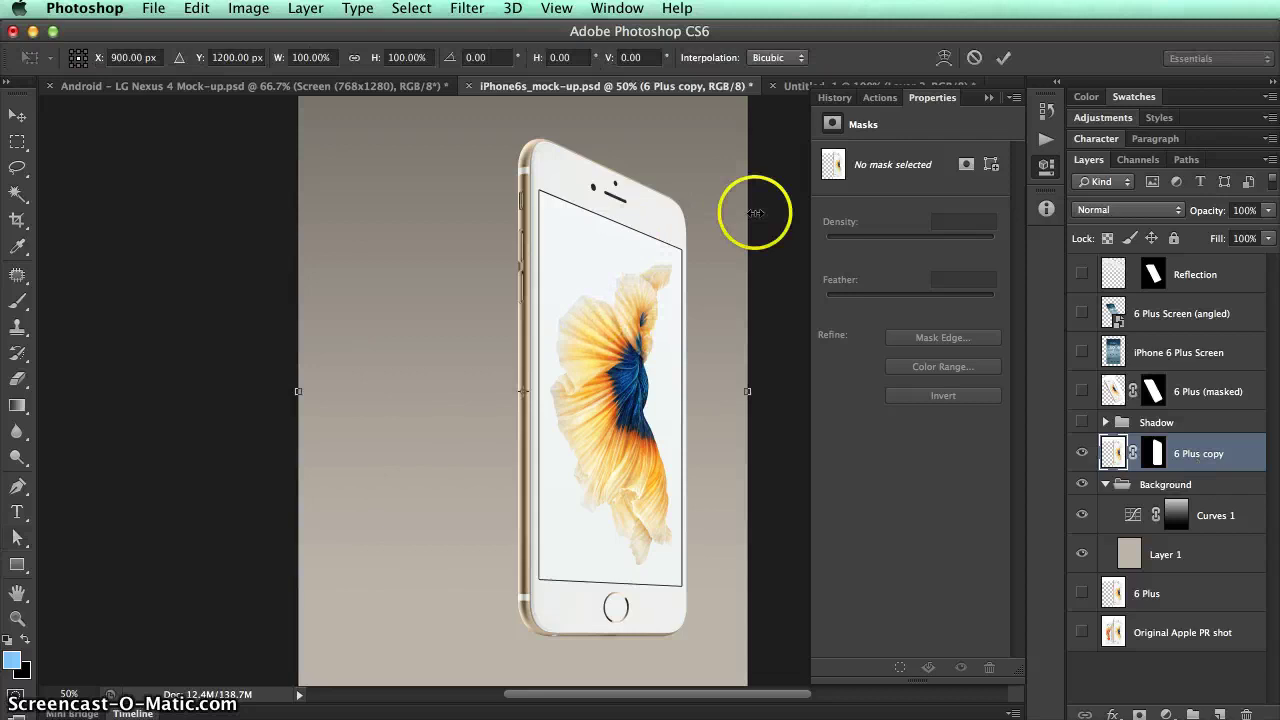
pyautogui.moveTo(765, 236); pyautogui.dragTo(735, 167)
pyautogui.moveTo(656, 275); pyautogui.dragTo(577, 272)
pyautogui.press('a')
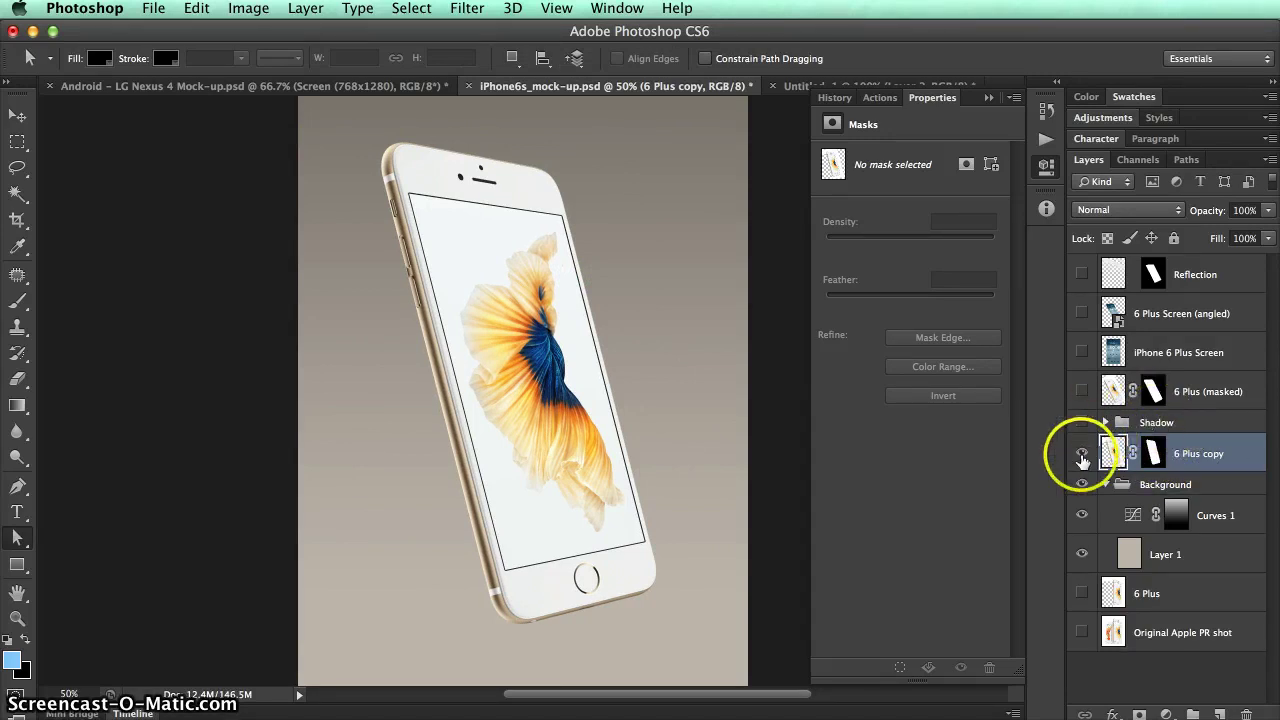
pyautogui.click(1082, 455)
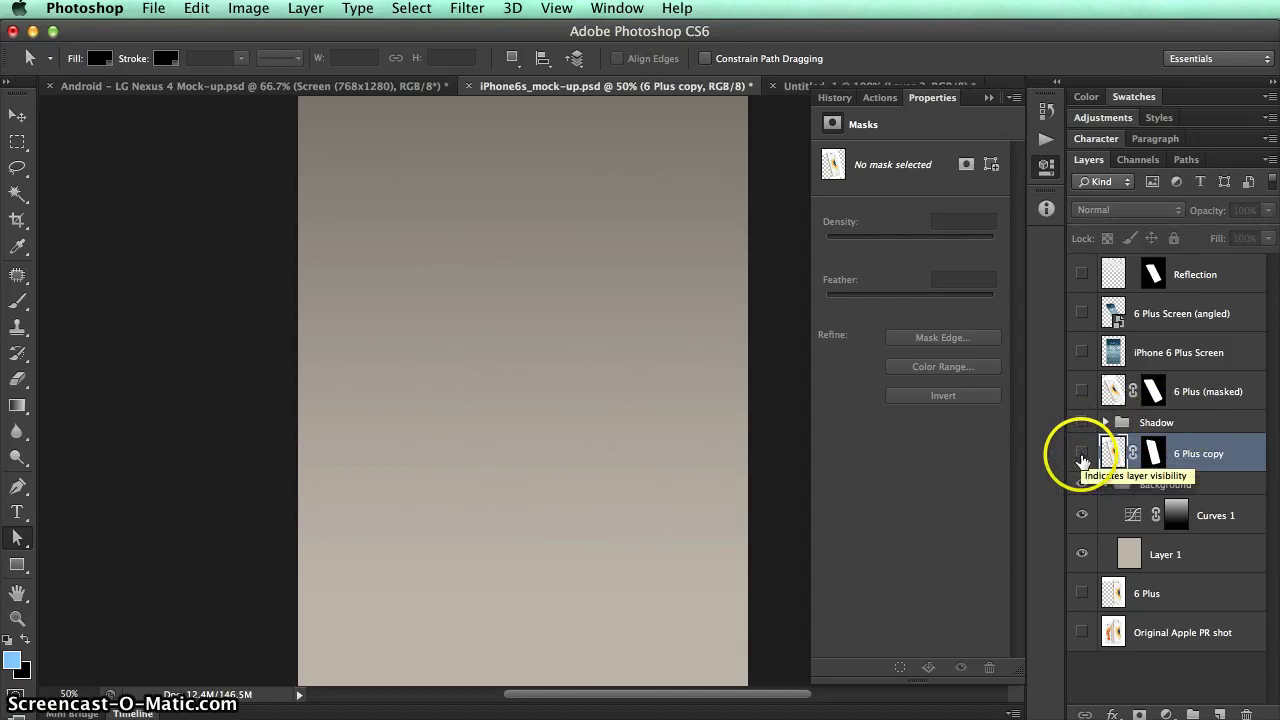
# Turn on visibility for the 6 Plus (masked) phone and the iPhone 6 Plus Screen layers.
pyautogui.click(1082, 390)
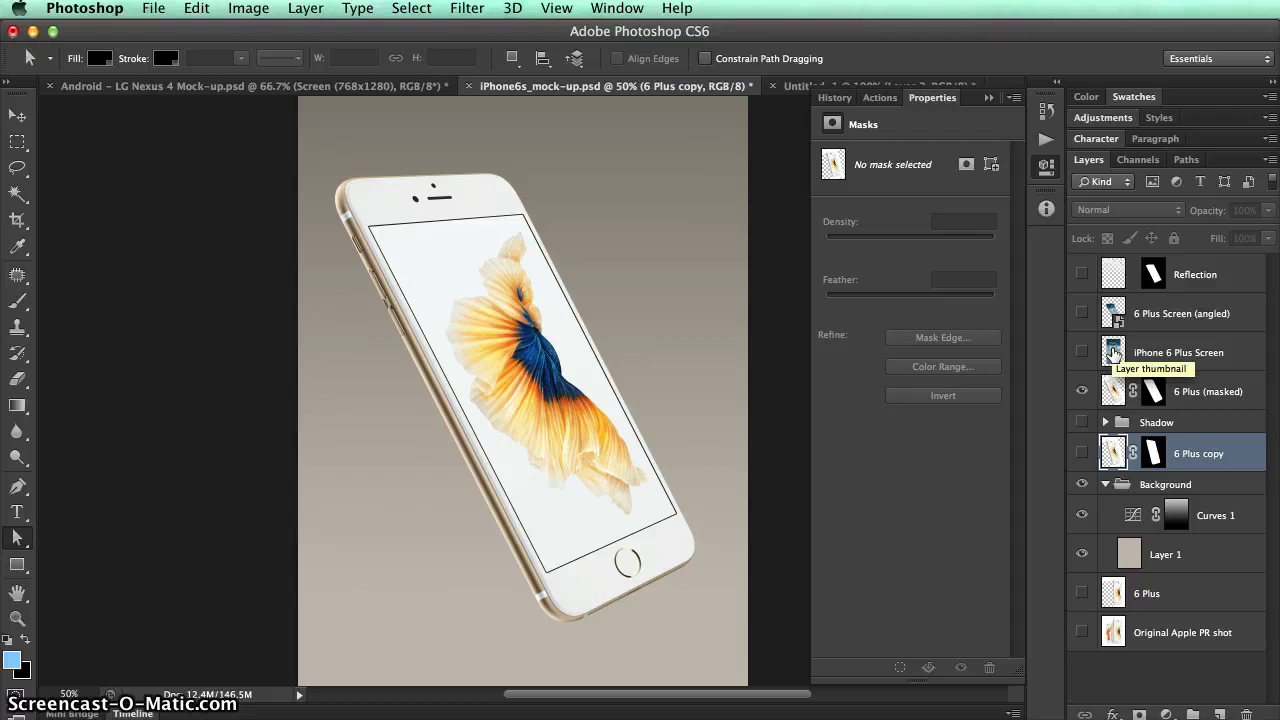
pyautogui.click(1113, 353)
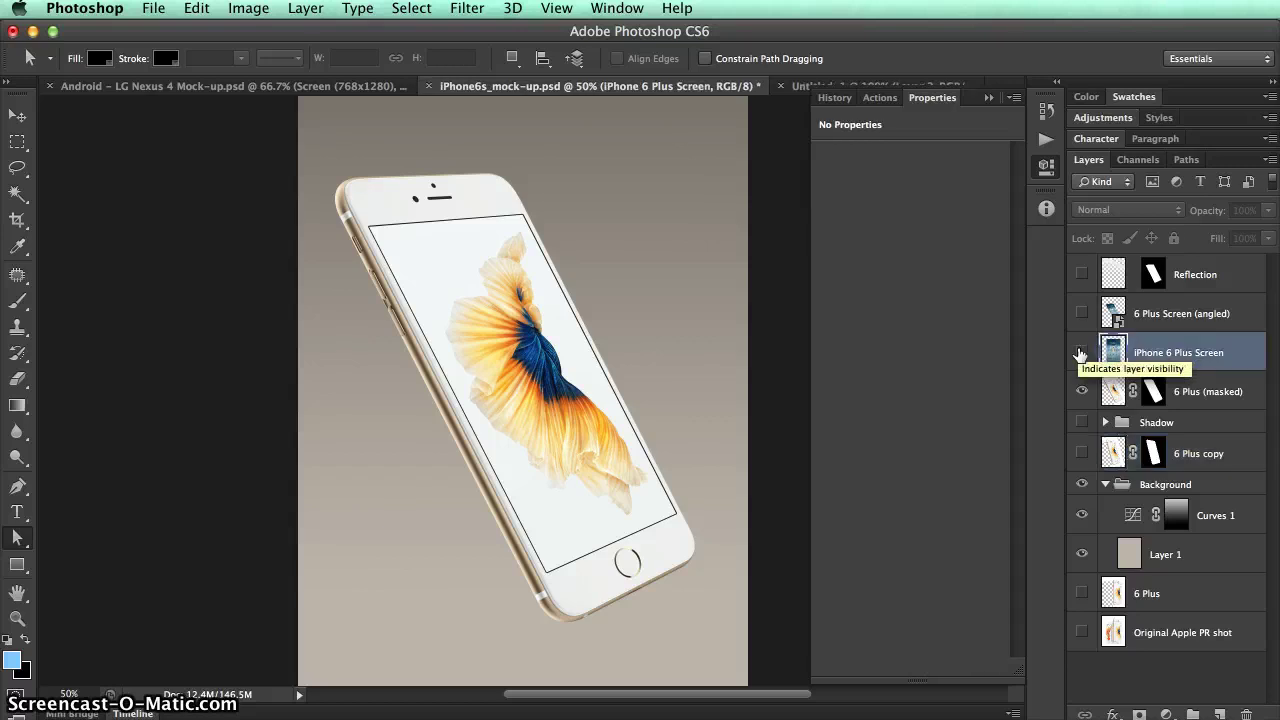
pyautogui.click(1081, 352)
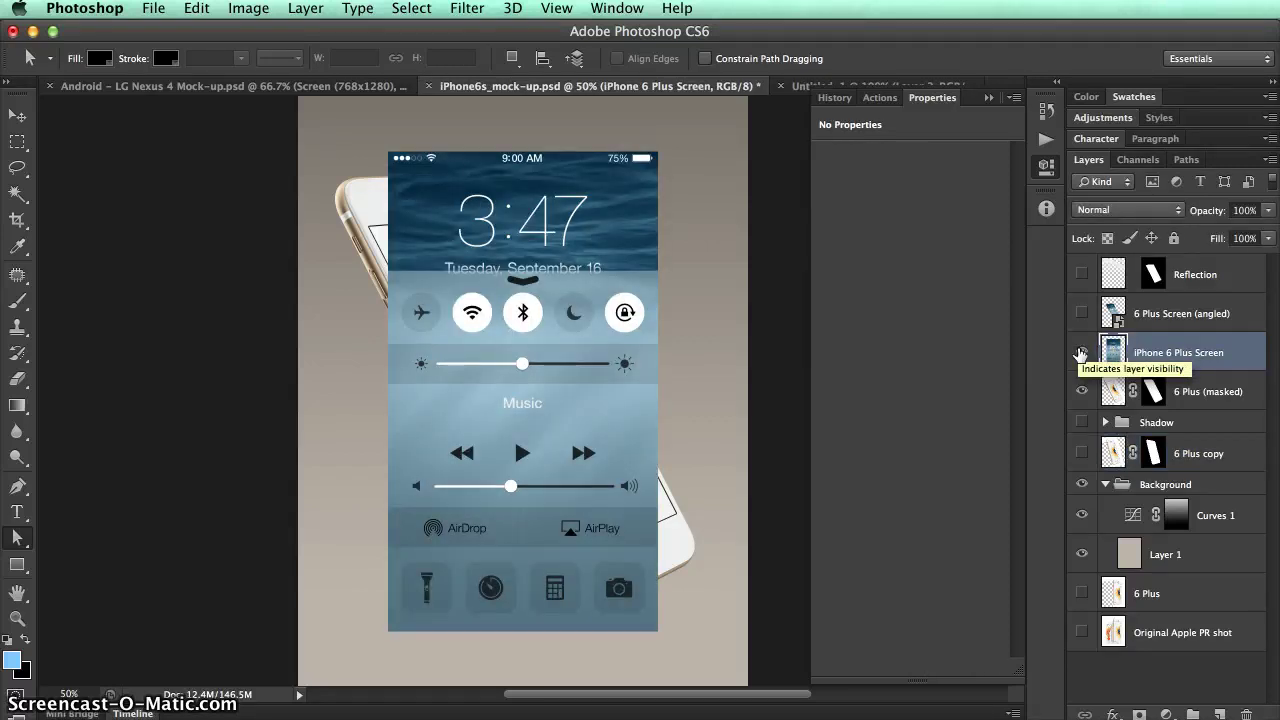
pyautogui.click(1115, 360)
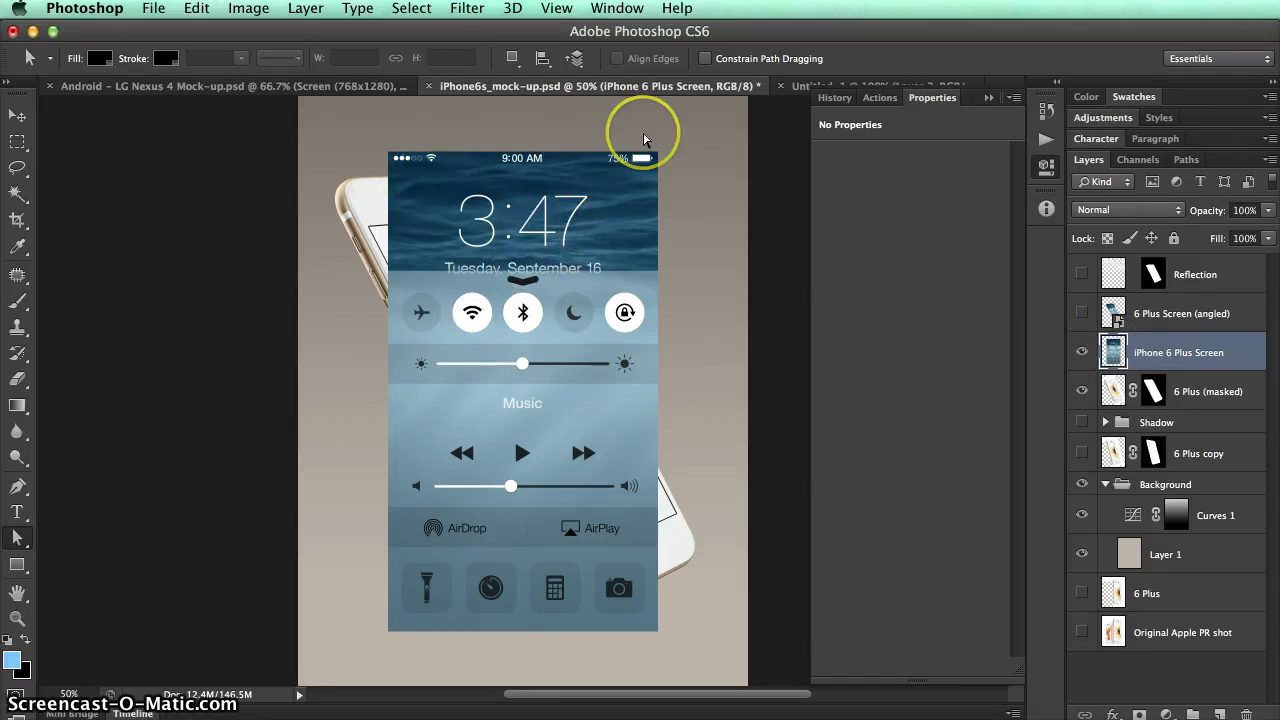
# Look up the iPhone 6 Plus resolution (1920 x 1080) in Firefox, then return to Photoshop.
pyautogui.press('super+Tab')
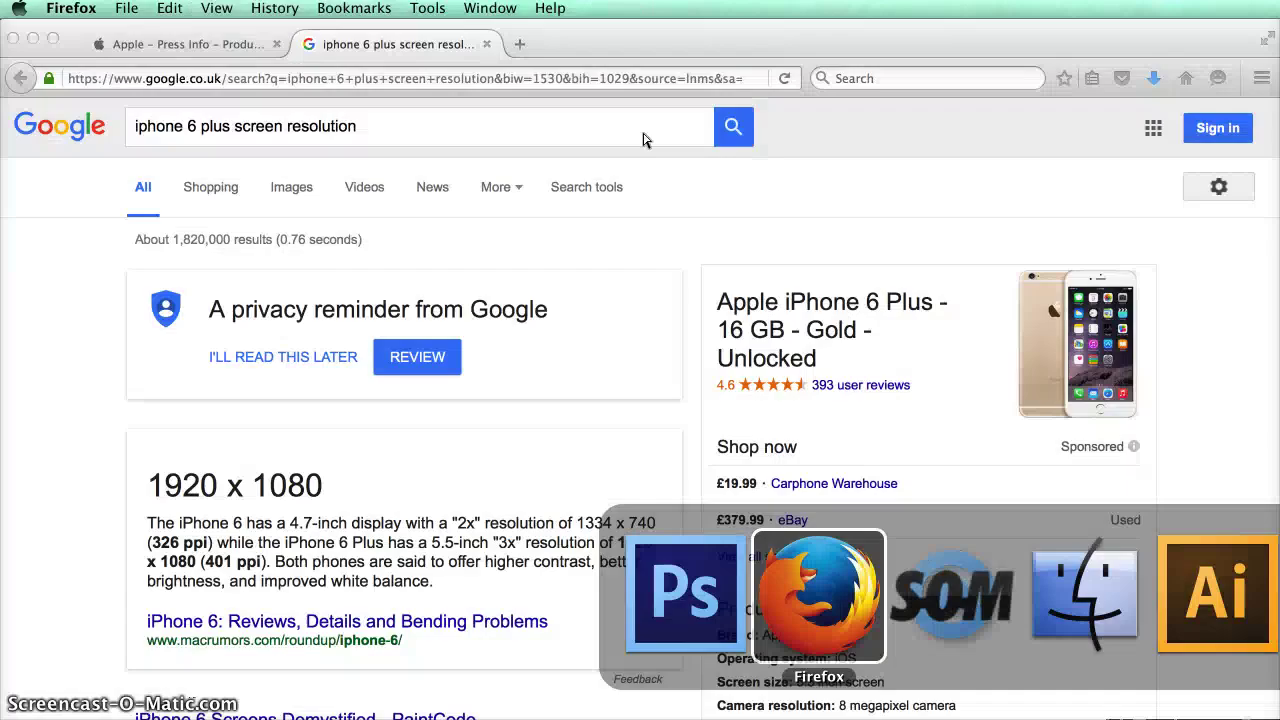
pyautogui.click(420, 392)
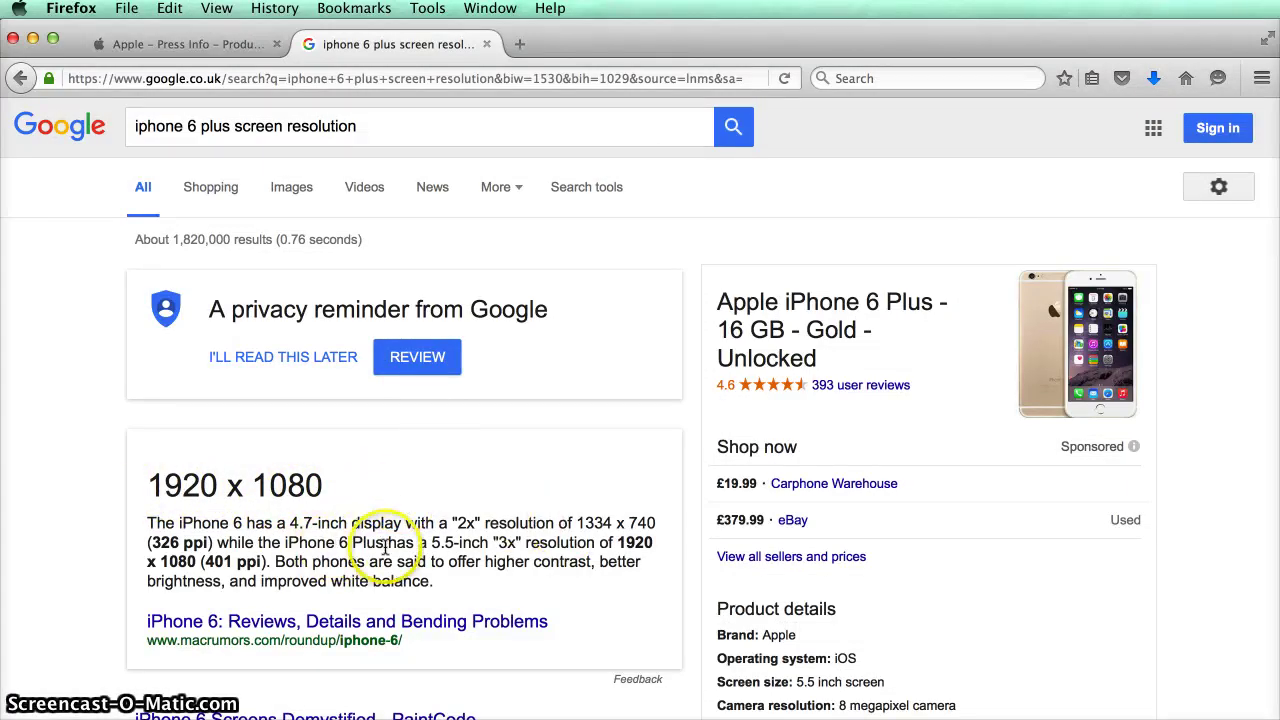
pyautogui.moveTo(386, 542); pyautogui.dragTo(352, 524)
pyautogui.moveTo(277, 556)
pyautogui.mouseDown()
pyautogui.moveTo(292, 550)
pyautogui.moveTo(254, 563)
pyautogui.mouseUp()
pyautogui.click(292, 550)
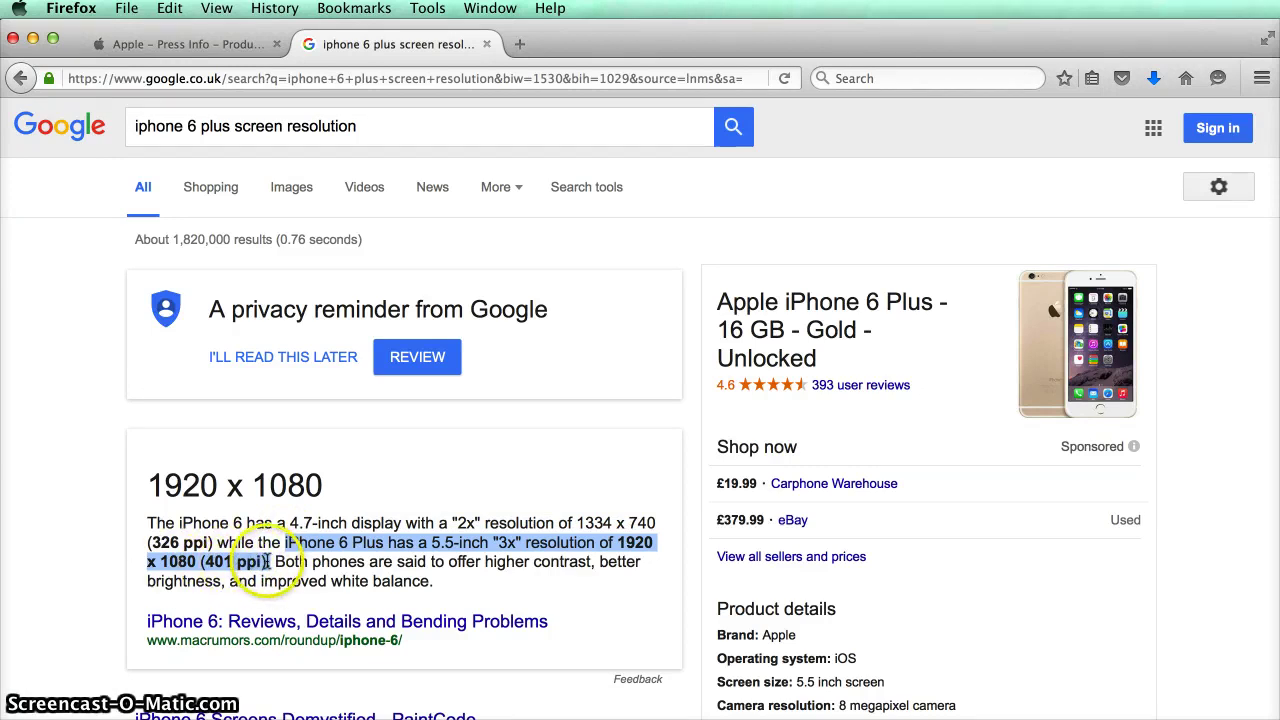
pyautogui.press('super+Tab')
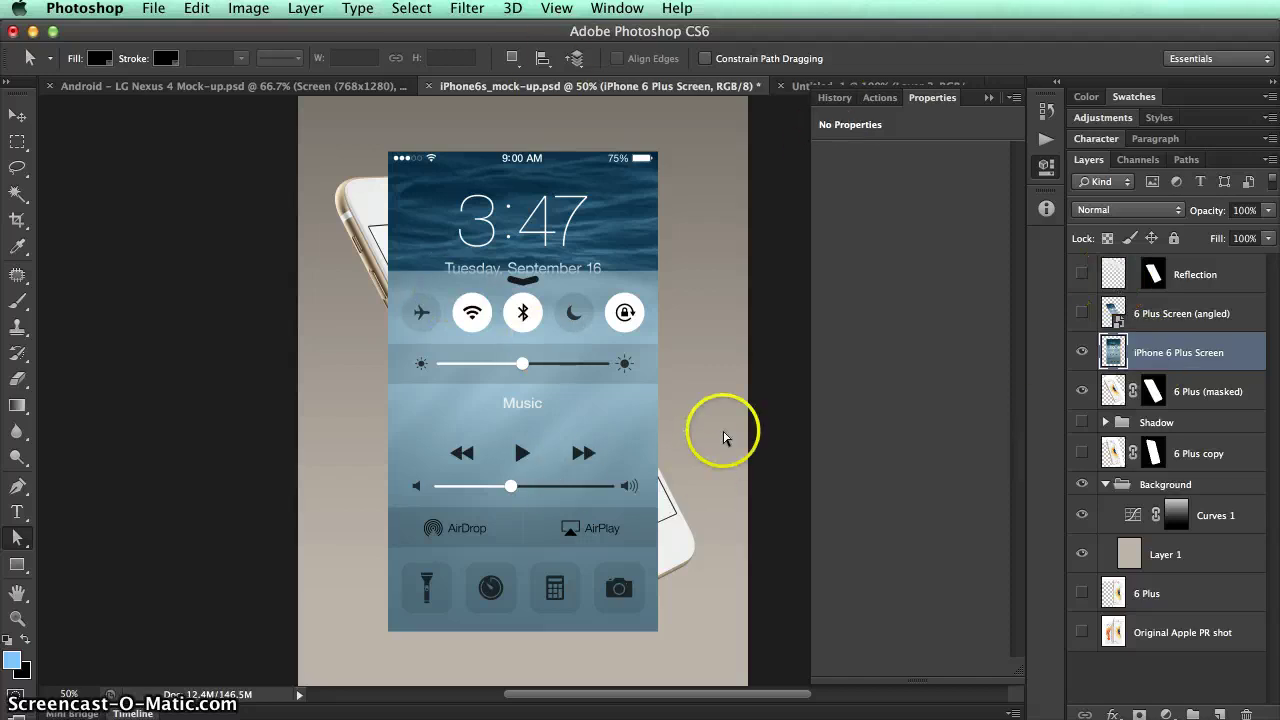
# Load the iPhone 6 Plus Screen shape as a selection, hide that layer, and add Layer 3.
pyautogui.keyDown('super'); pyautogui.click(1113, 349); pyautogui.keyUp('super')
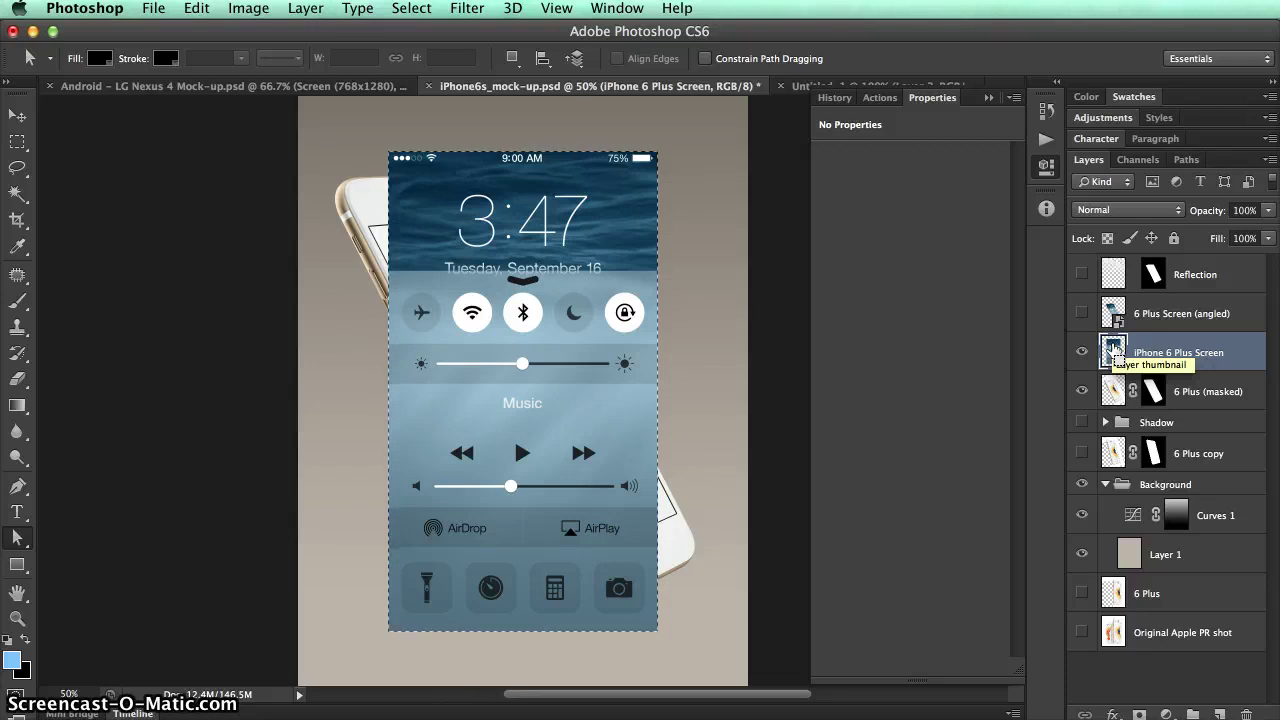
pyautogui.keyDown('super'); pyautogui.click(1114, 351); pyautogui.keyUp('super')
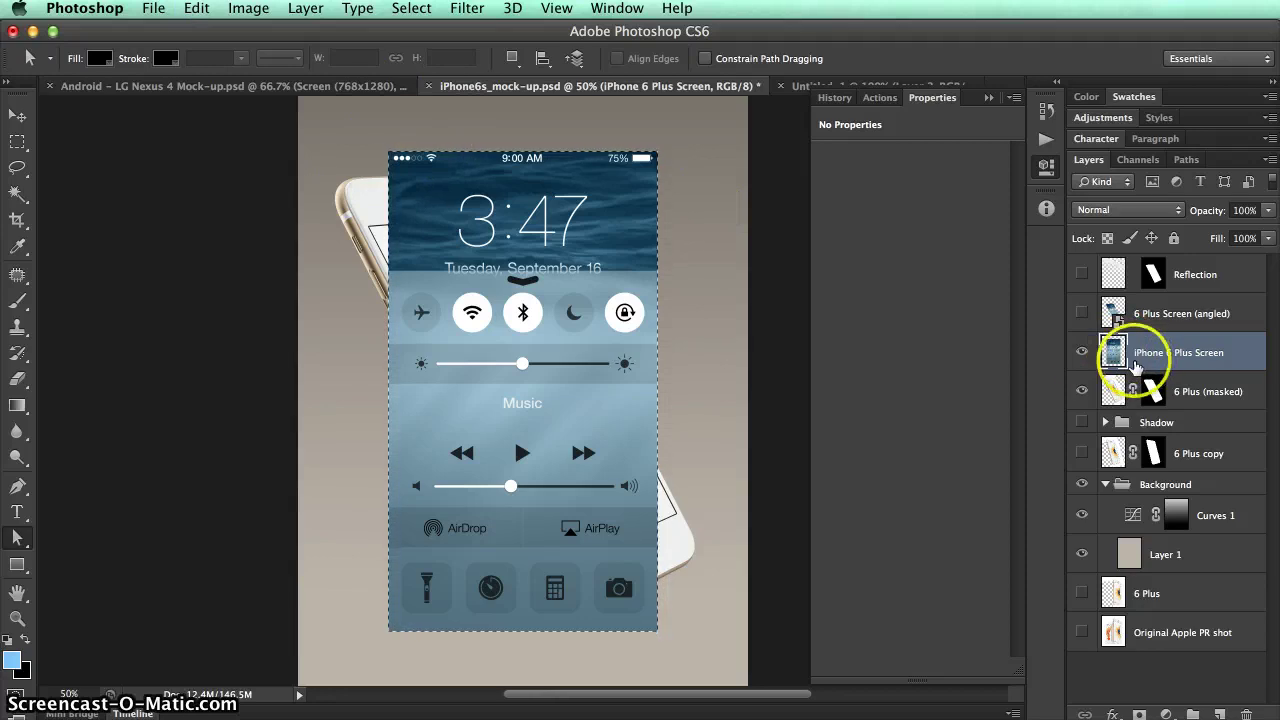
pyautogui.click(1082, 352)
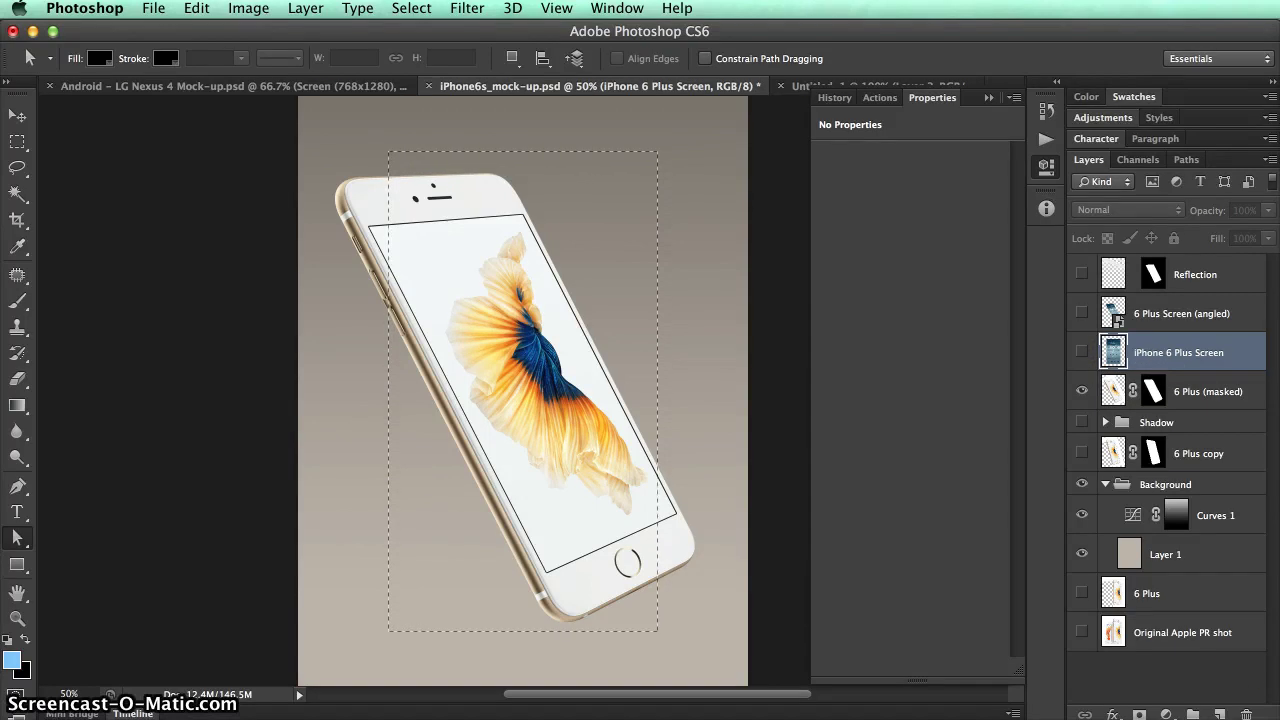
pyautogui.click(1219, 712)
pyautogui.click(1110, 350)
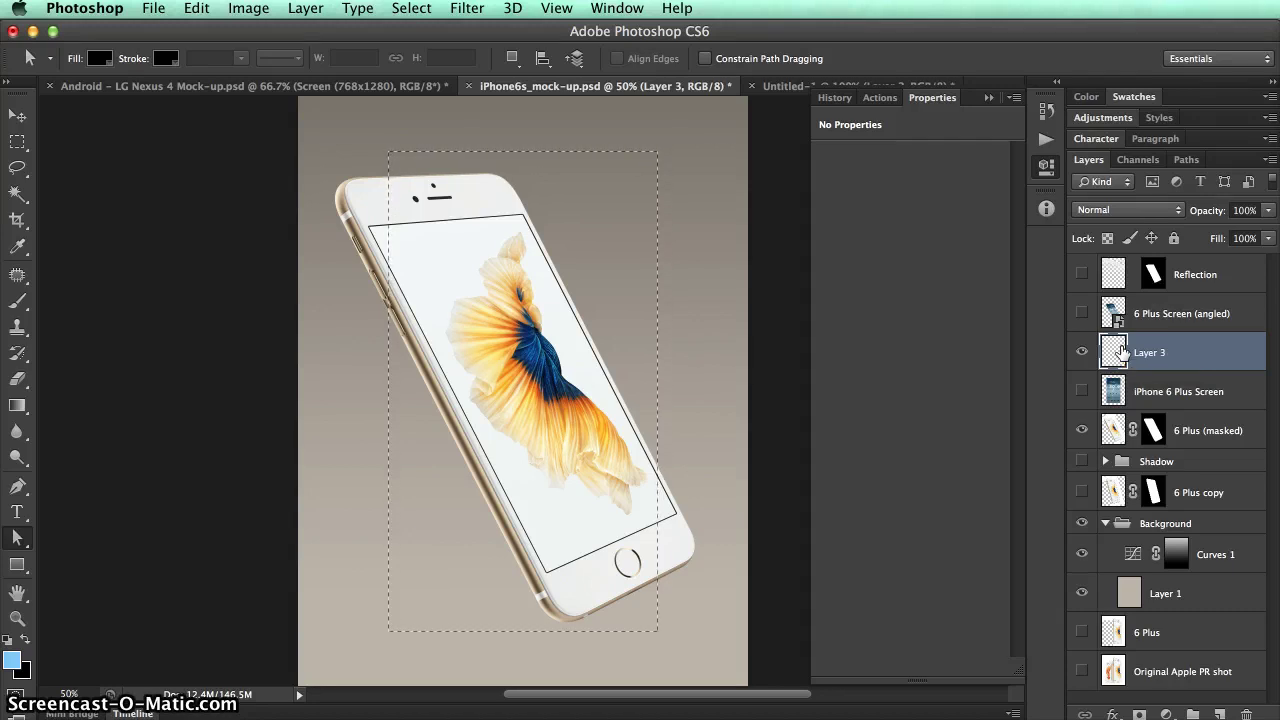
# Fill the screen-shaped selection on Layer 3 with light blue, then deselect.
pyautogui.hotkey('alt', 'BackSpace')
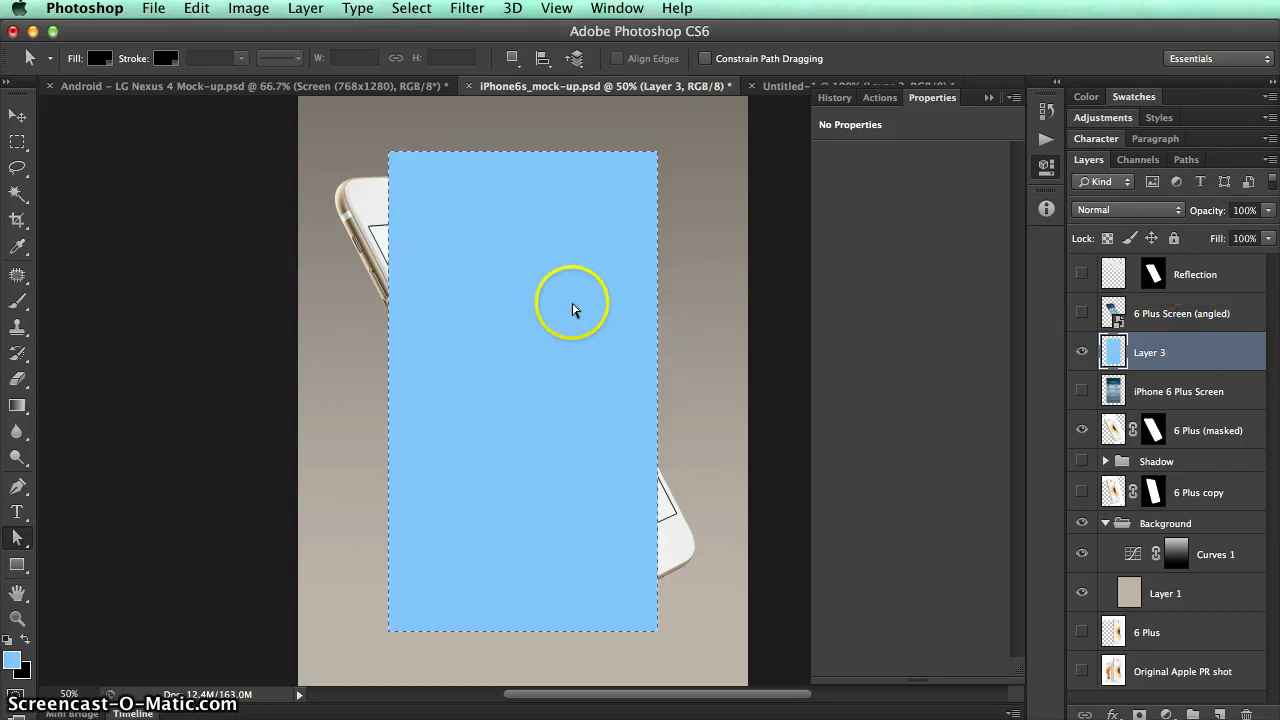
pyautogui.click(17, 142)
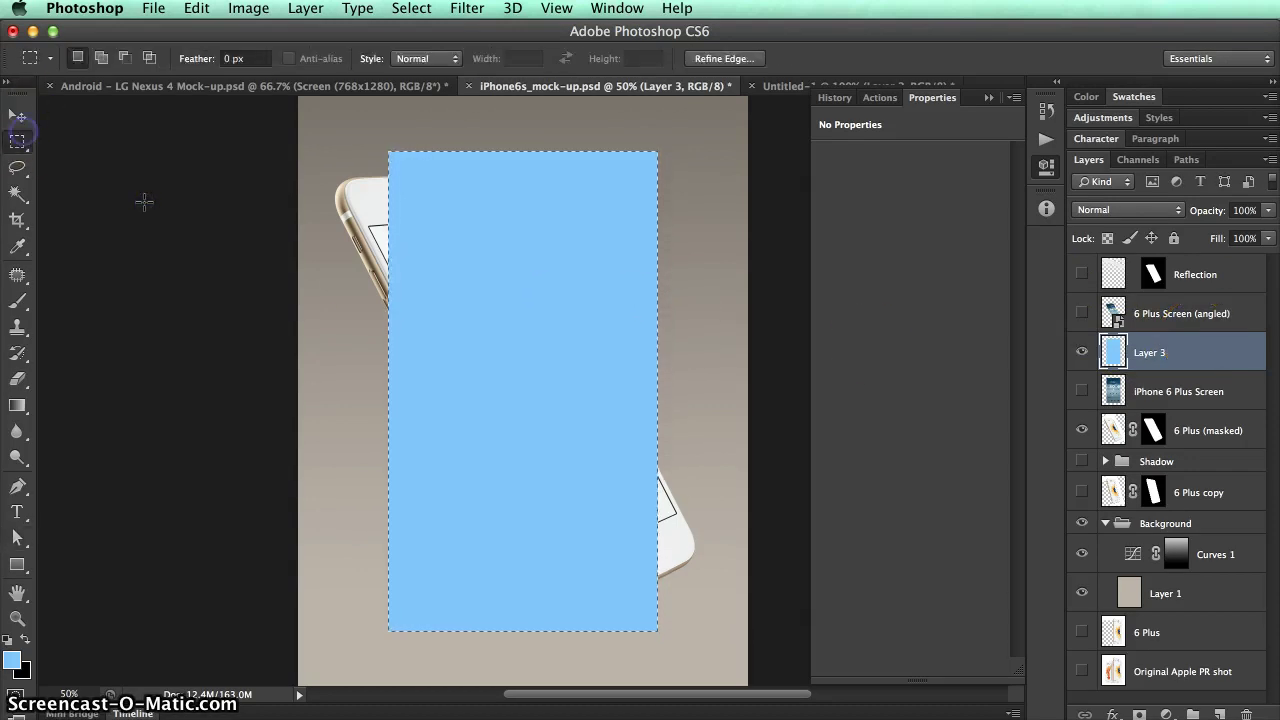
pyautogui.click(144, 202)
pyautogui.click(1113, 352)
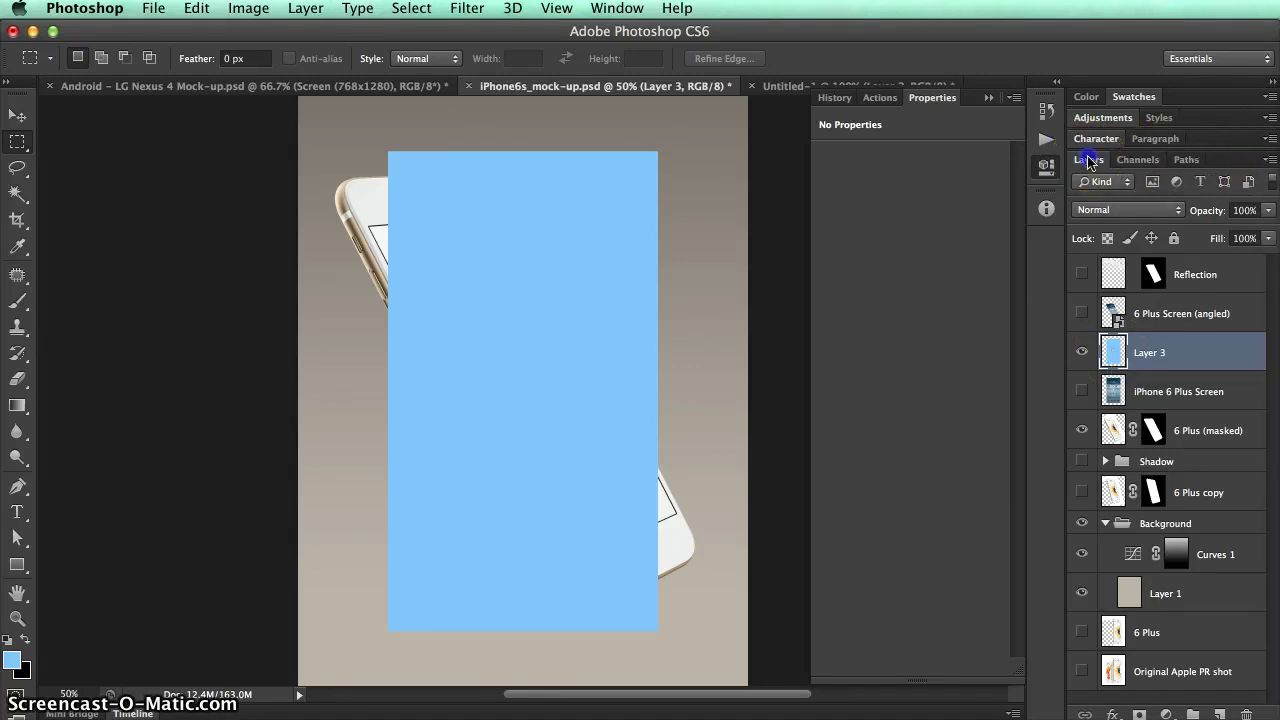
# Float the Layers panel and convert Layer 3 into a smart object from its menu.
pyautogui.moveTo(1088, 160); pyautogui.dragTo(651, 129)
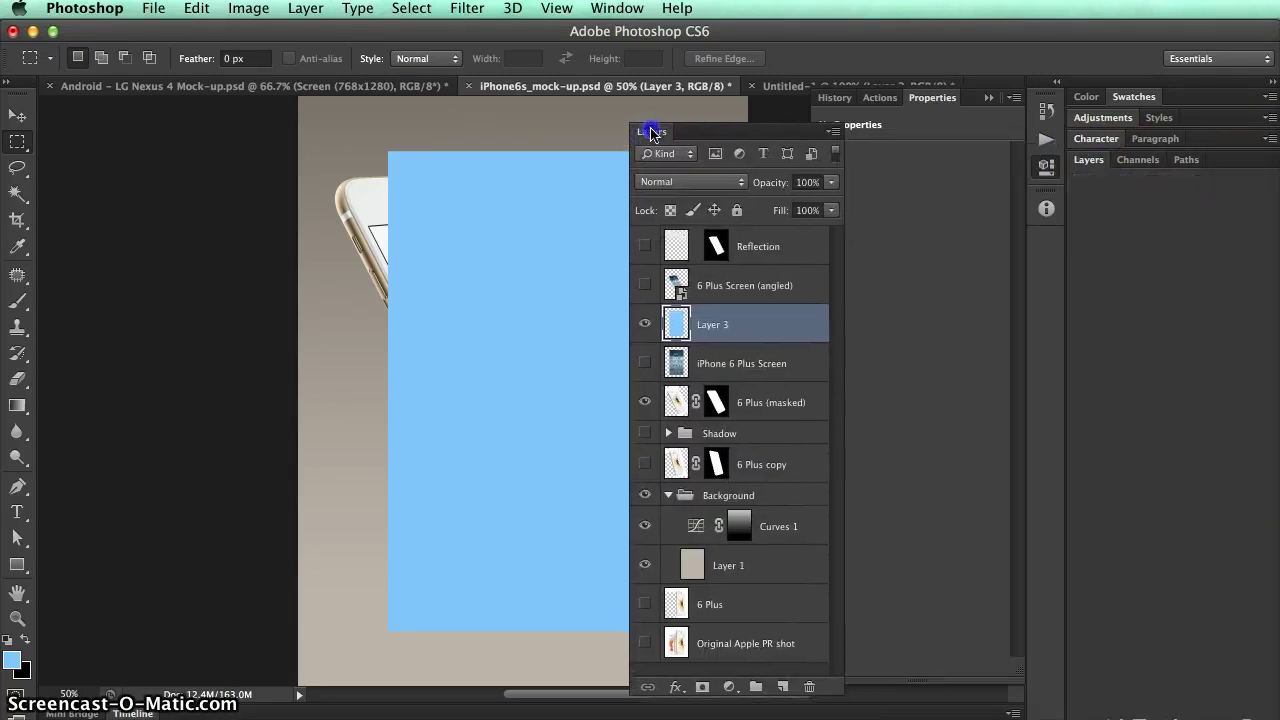
pyautogui.click(836, 132)
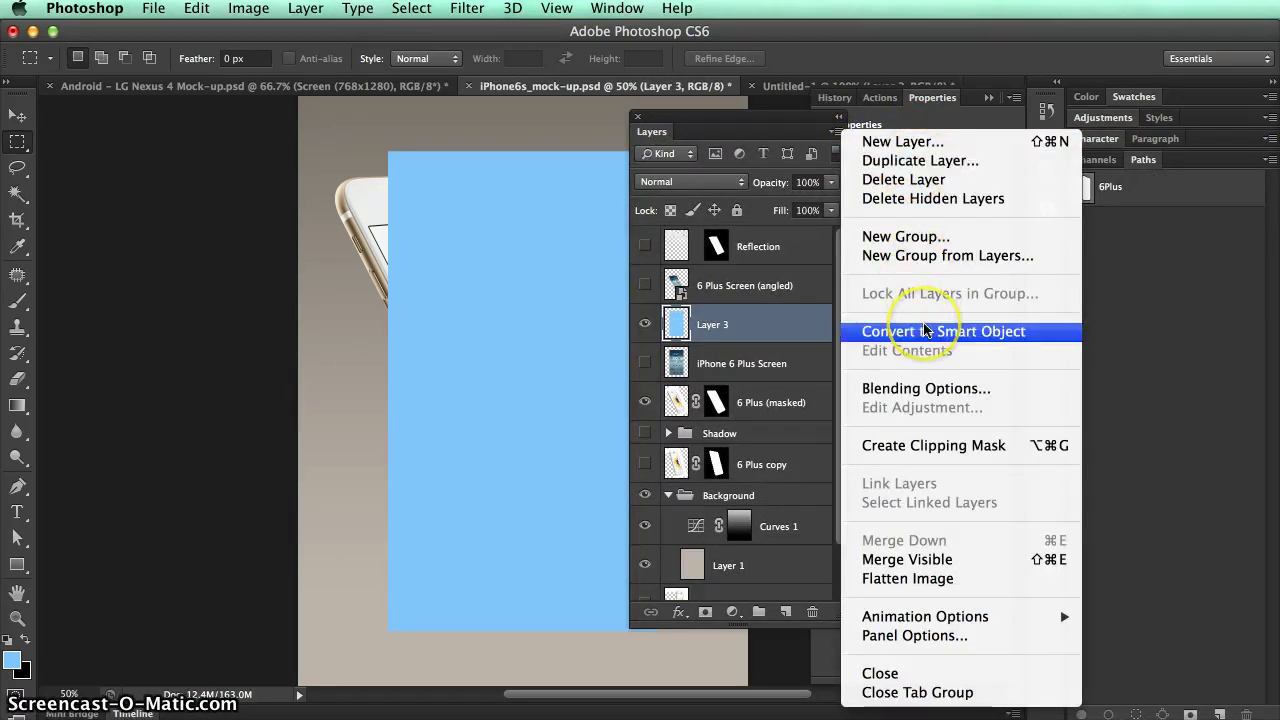
pyautogui.click(1037, 338)
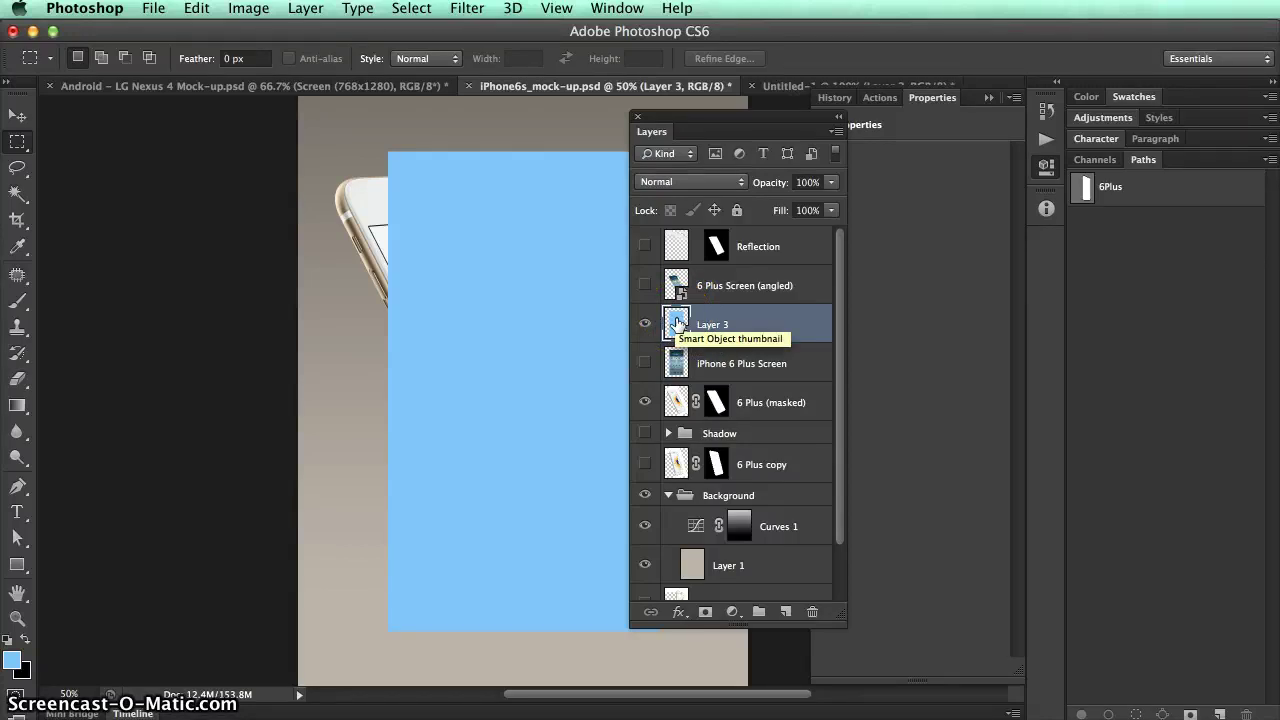
# Rename the smart object 'Screen area' and open its contents for editing.
pyautogui.doubleClick(715, 333)
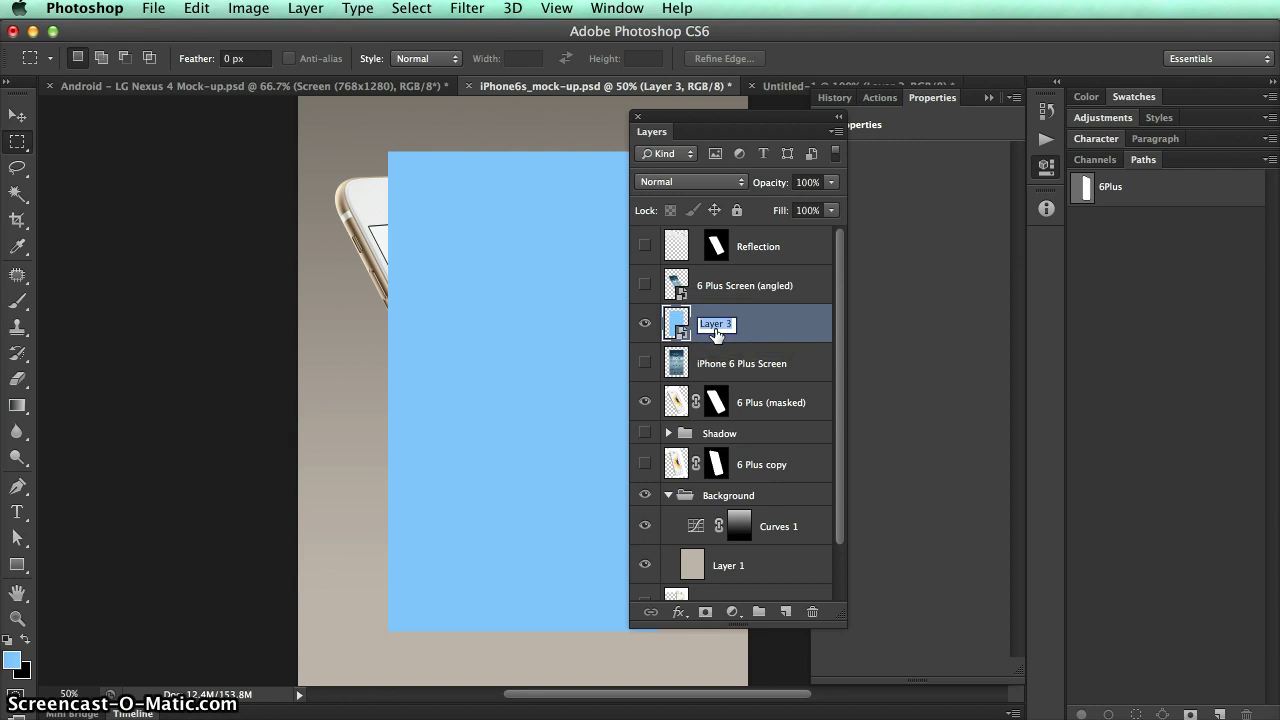
pyautogui.write('Screen area')
pyautogui.press('Return')
pyautogui.click(678, 321)
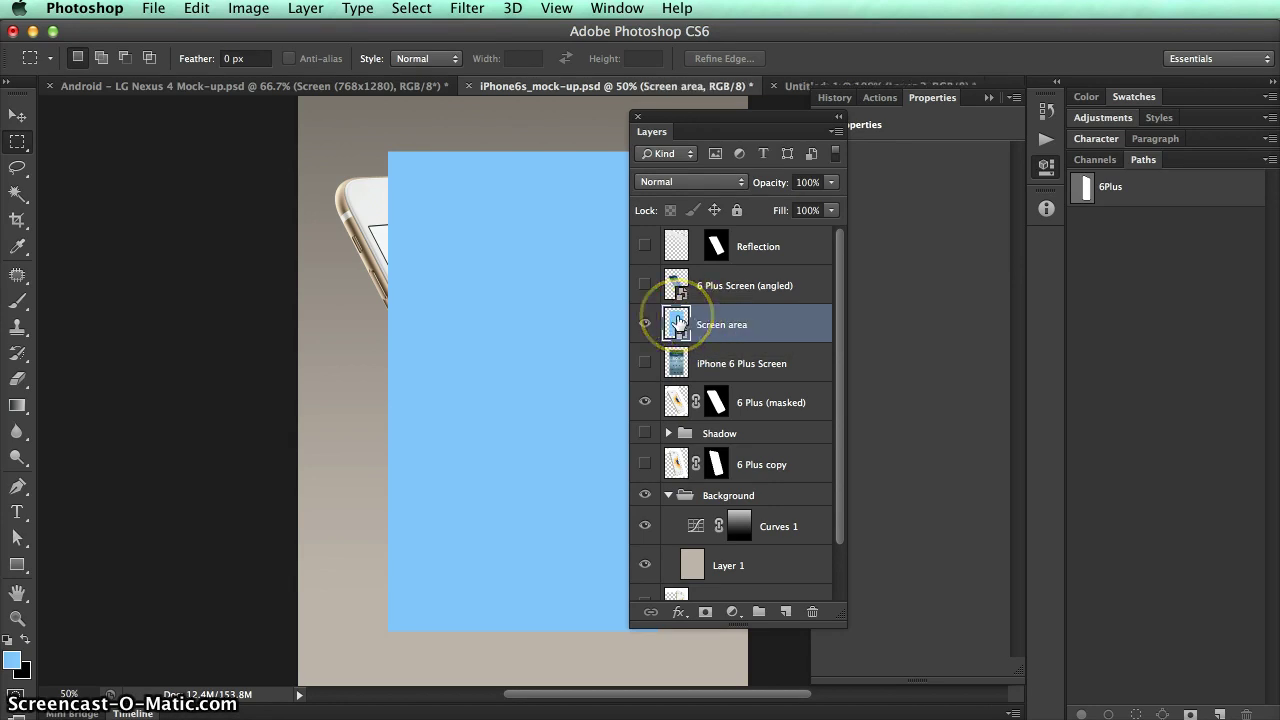
pyautogui.doubleClick(678, 321)
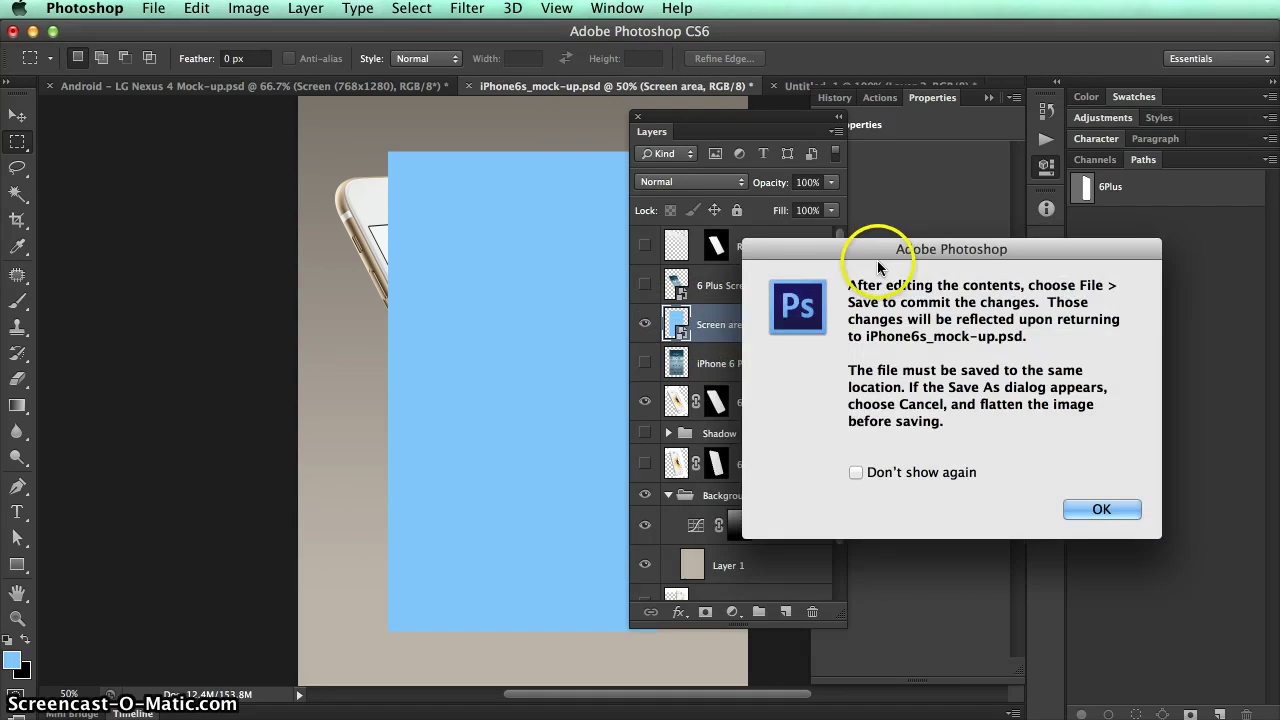
# Dismiss the smart-object save notice and dock the Layers panel back with the side panels.
pyautogui.click(872, 259)
pyautogui.moveTo(880, 255); pyautogui.dragTo(519, 238)
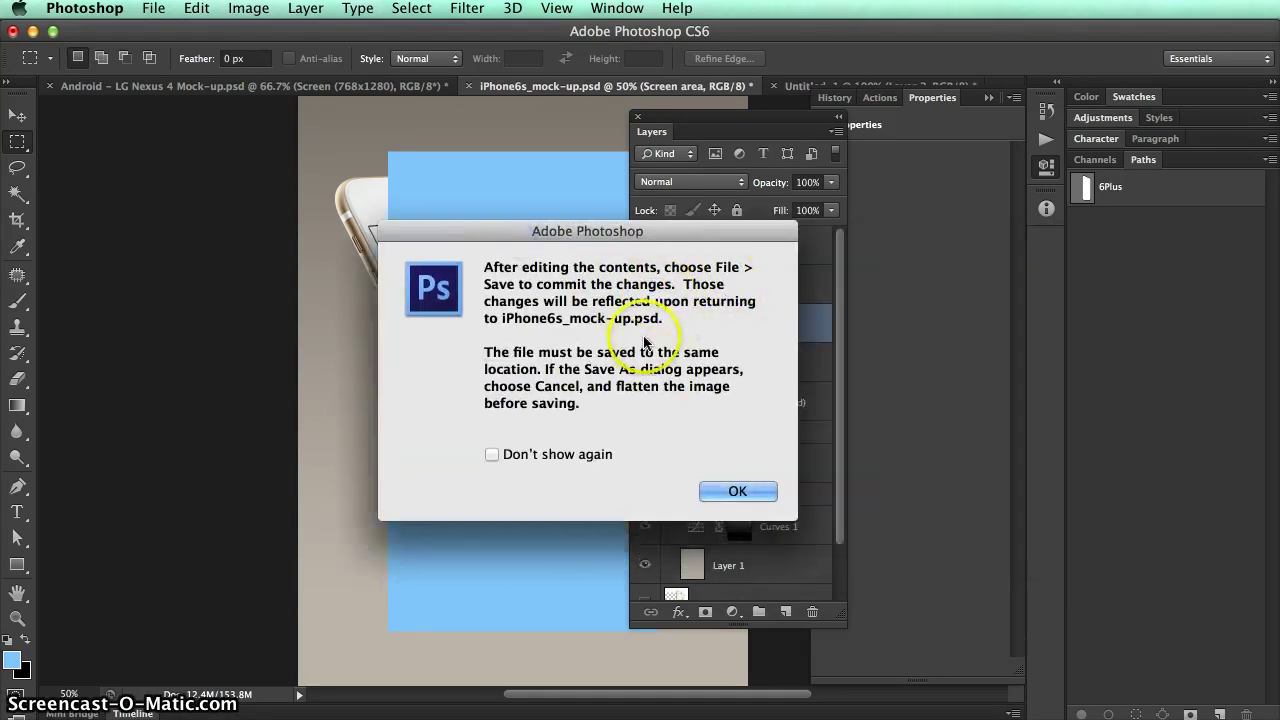
pyautogui.click(752, 494)
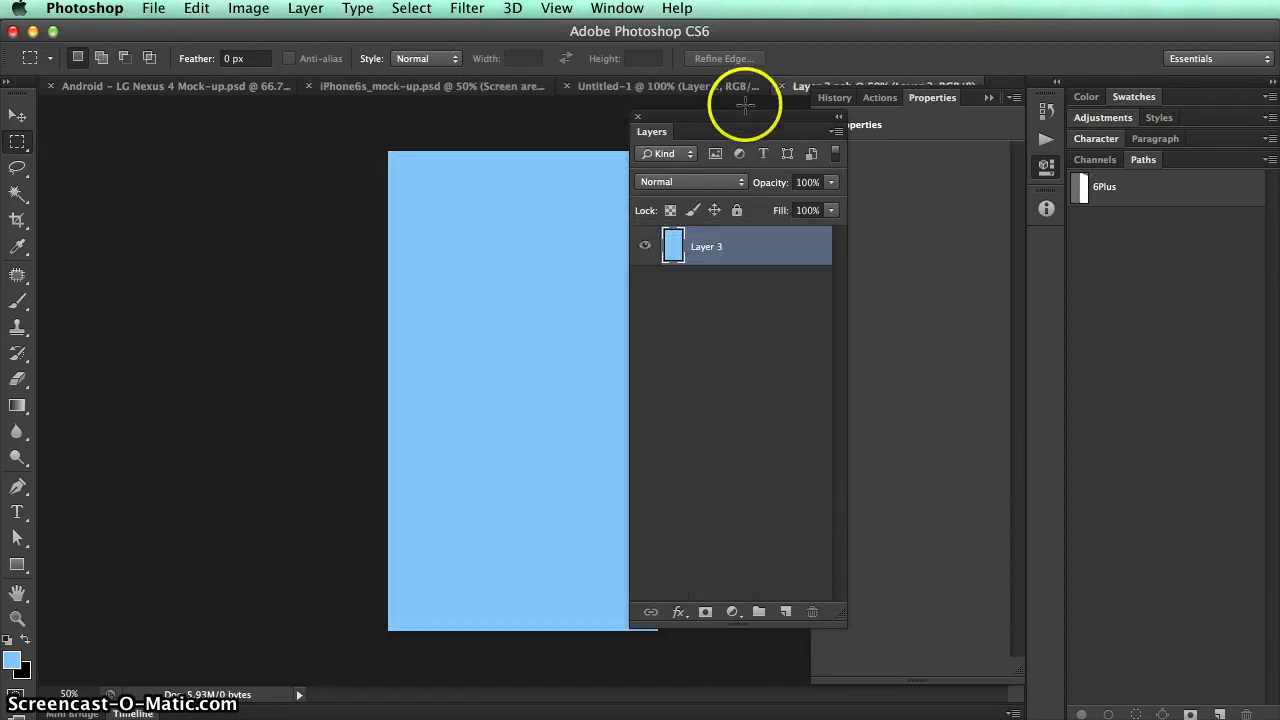
pyautogui.moveTo(714, 120); pyautogui.dragTo(864, 170)
pyautogui.moveTo(952, 103); pyautogui.dragTo(1046, 190)
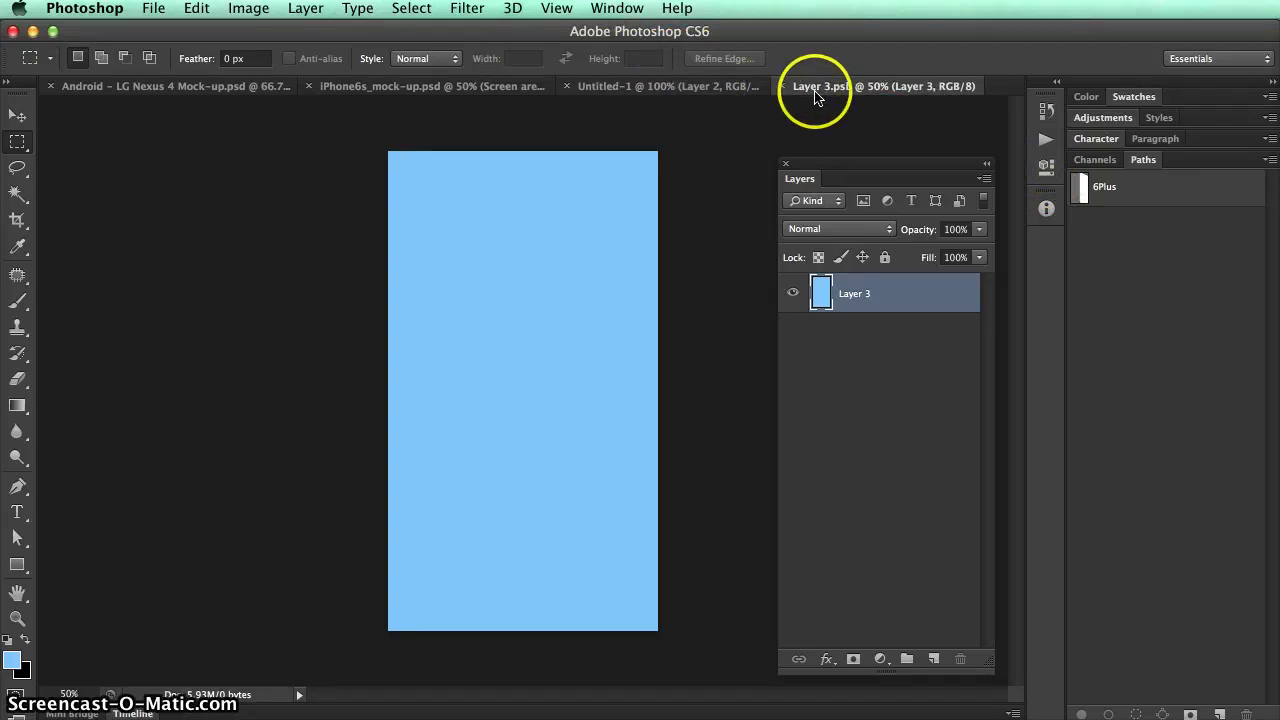
# Rename the smart object's single layer to 'Screen Area', correcting the misspelled ending.
pyautogui.doubleClick(857, 295)
pyautogui.write('Screen Are')
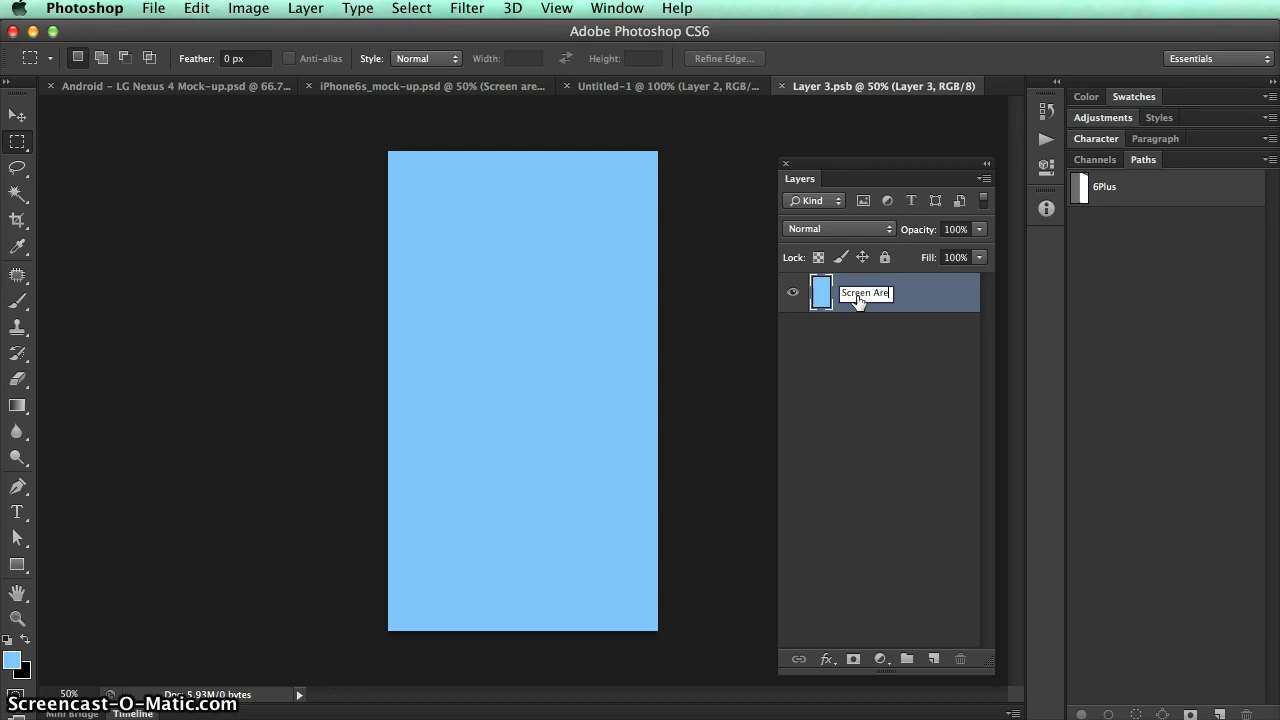
pyautogui.press('Return')
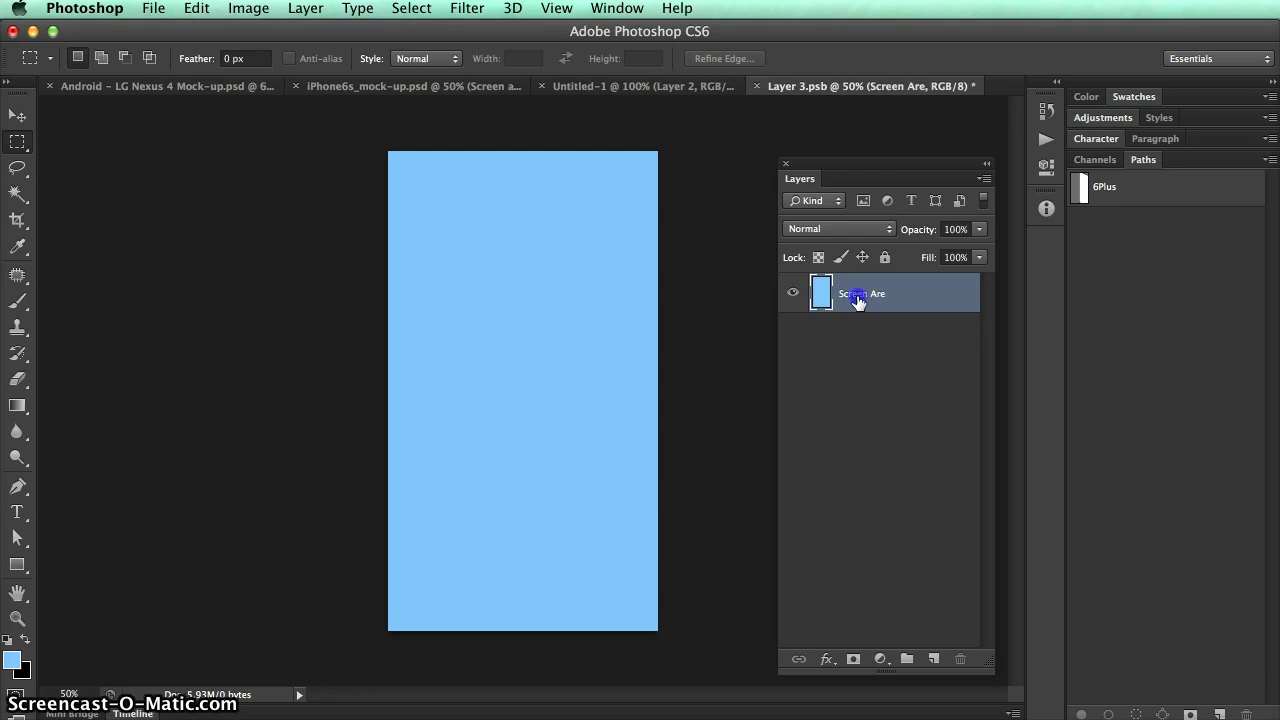
pyautogui.doubleClick(857, 295)
pyautogui.click(886, 294)
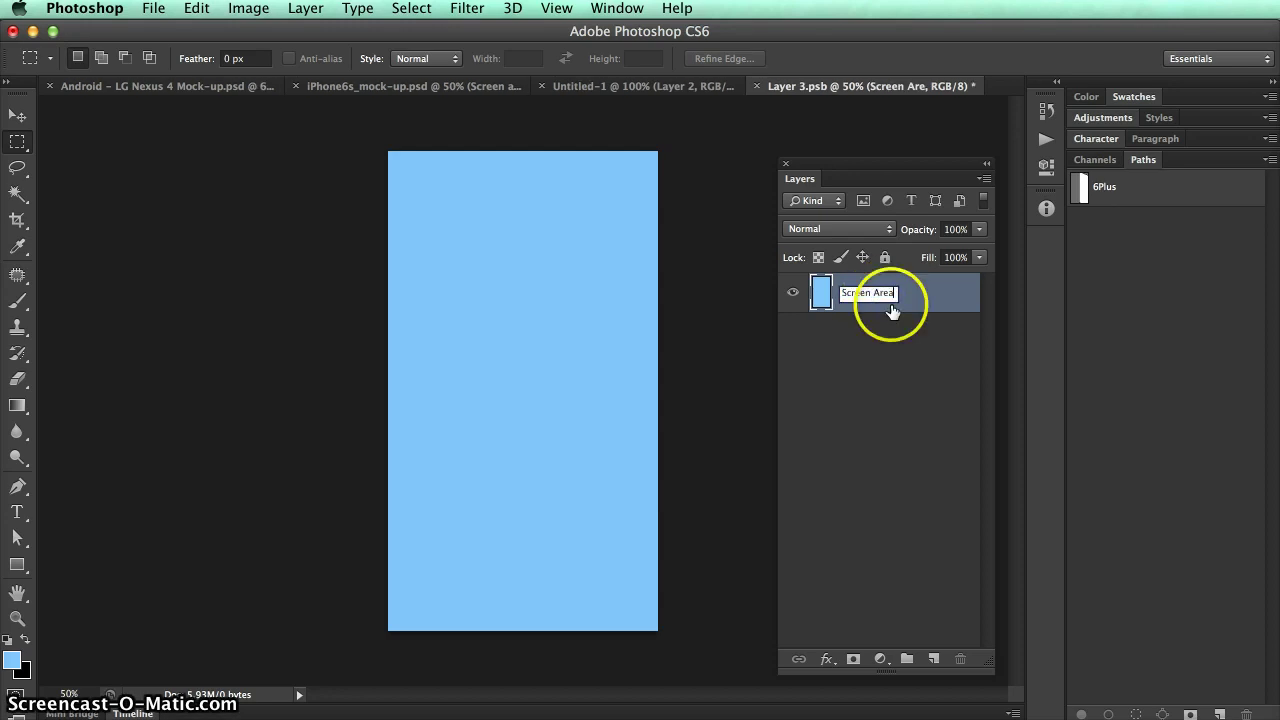
pyautogui.click(888, 328)
pyautogui.click(856, 305)
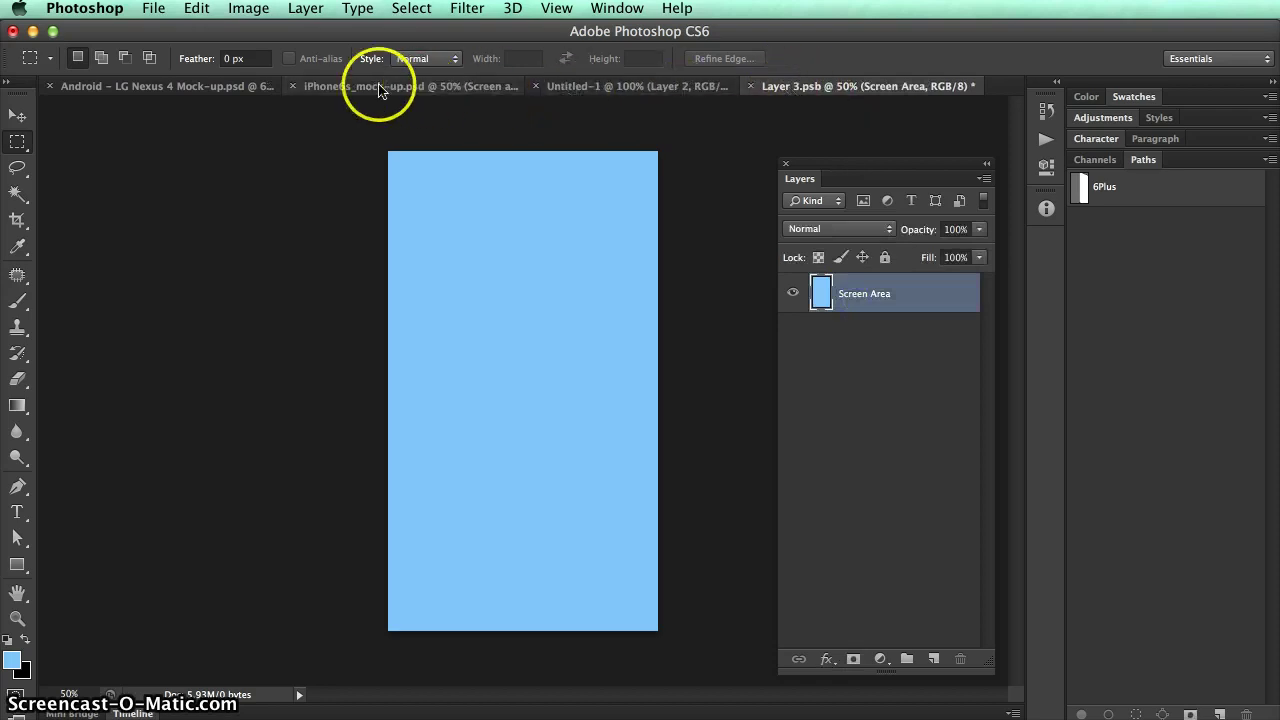
pyautogui.click(338, 88)
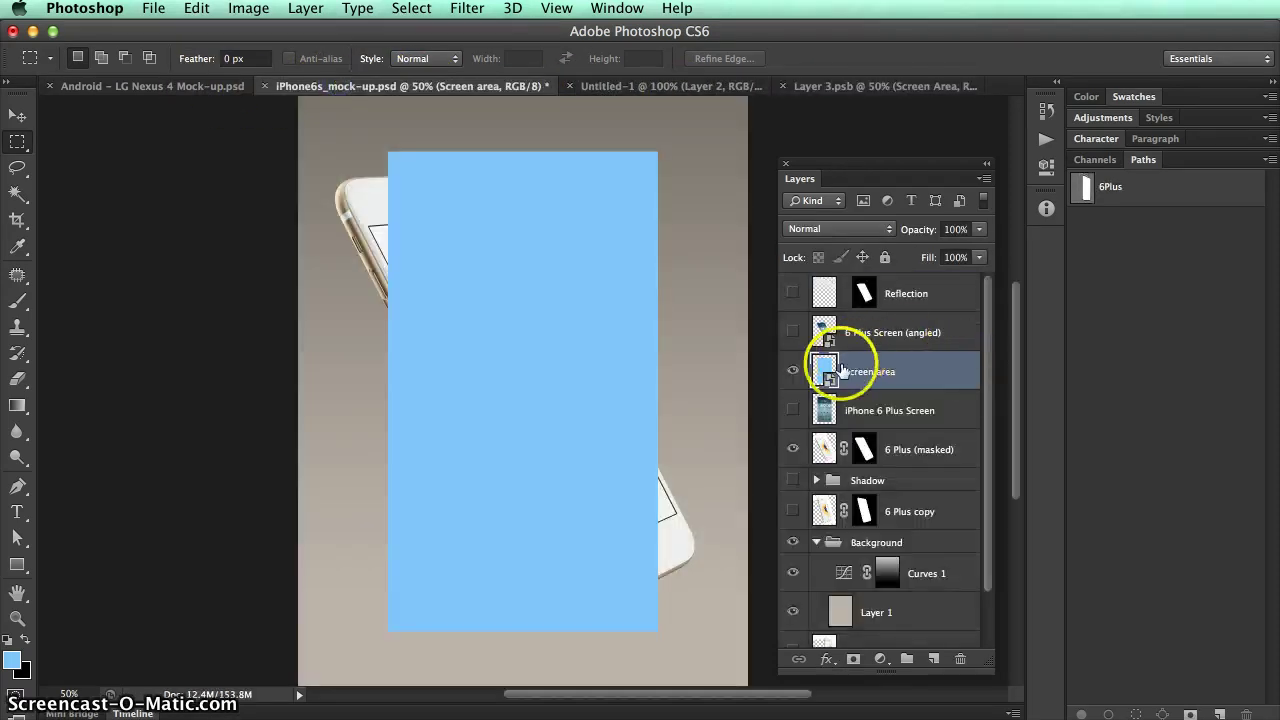
pyautogui.click(900, 86)
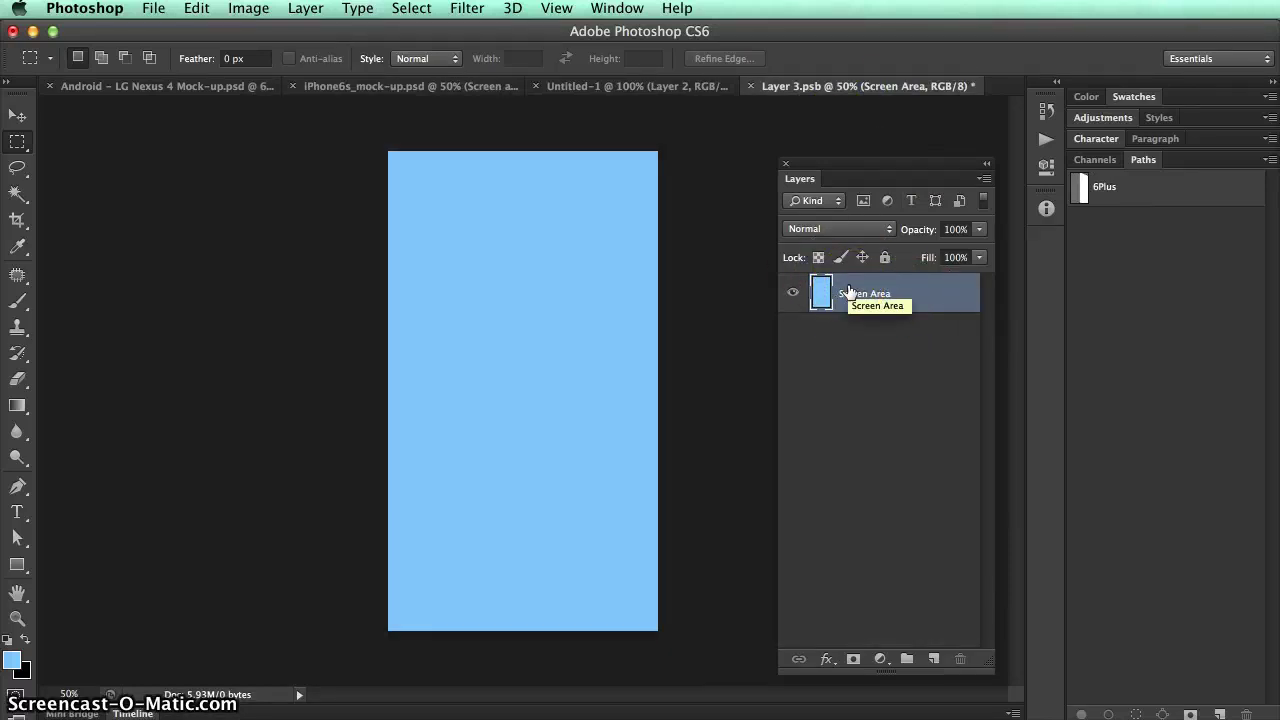
pyautogui.click(646, 143)
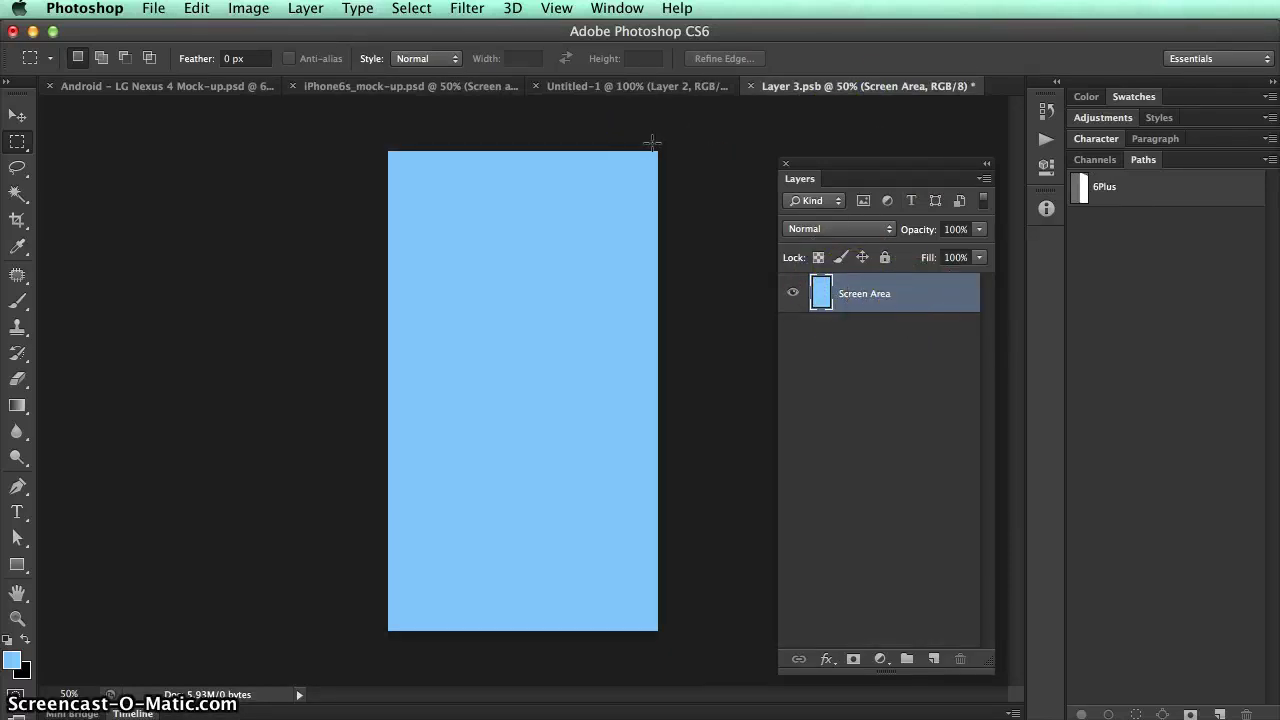
# Paste the iOS screenshot into Layer 3.psb, save it, and close back to the mockup.
pyautogui.press('super+v')
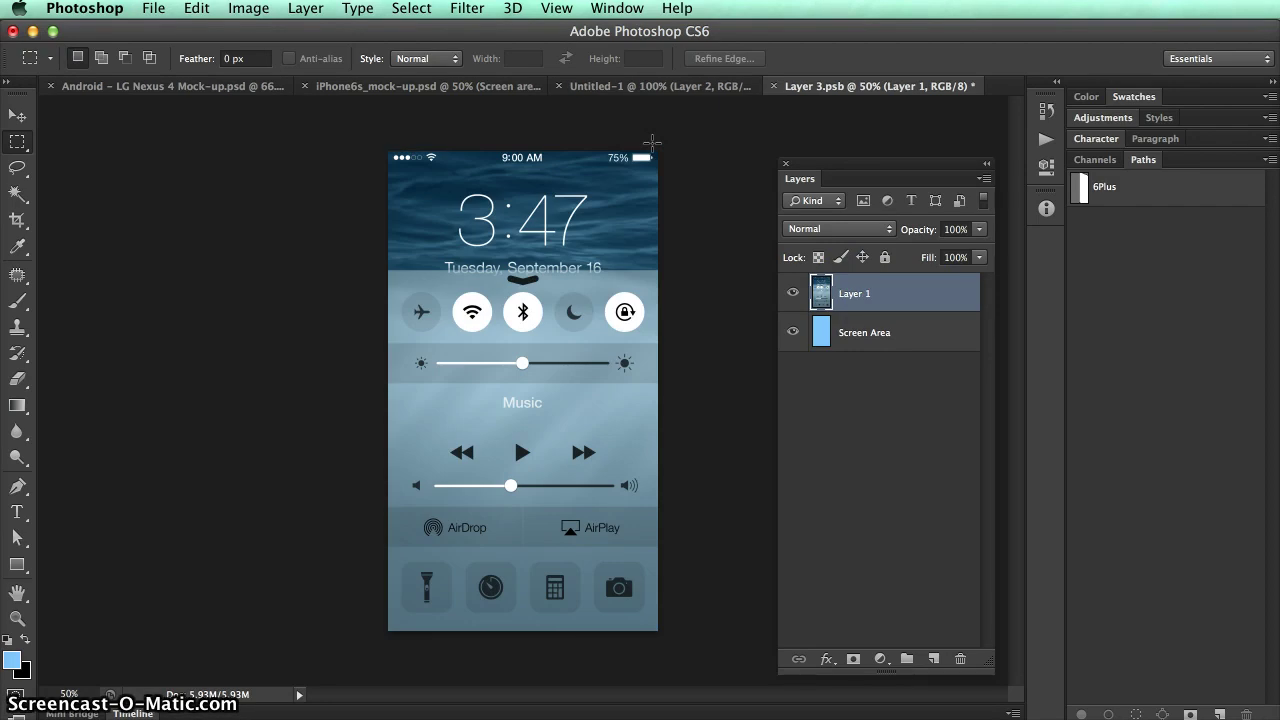
pyautogui.click(749, 253)
pyautogui.press('super+s')
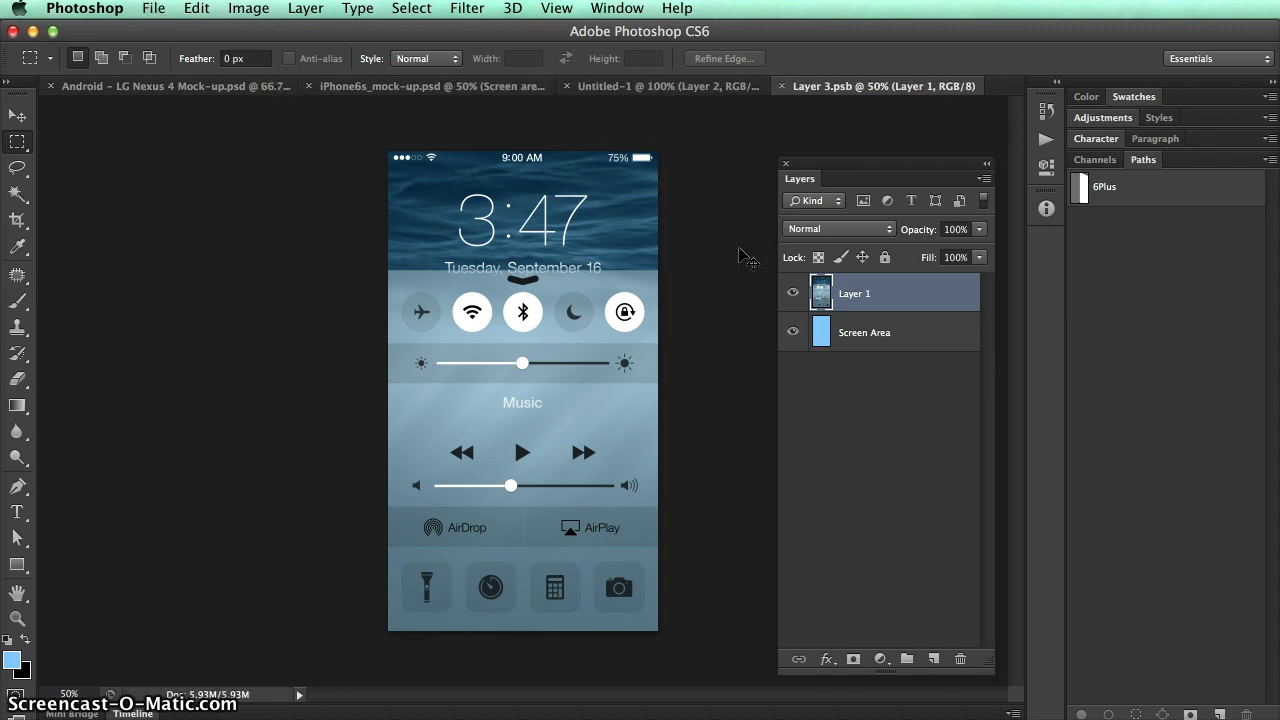
pyautogui.press('super+w')
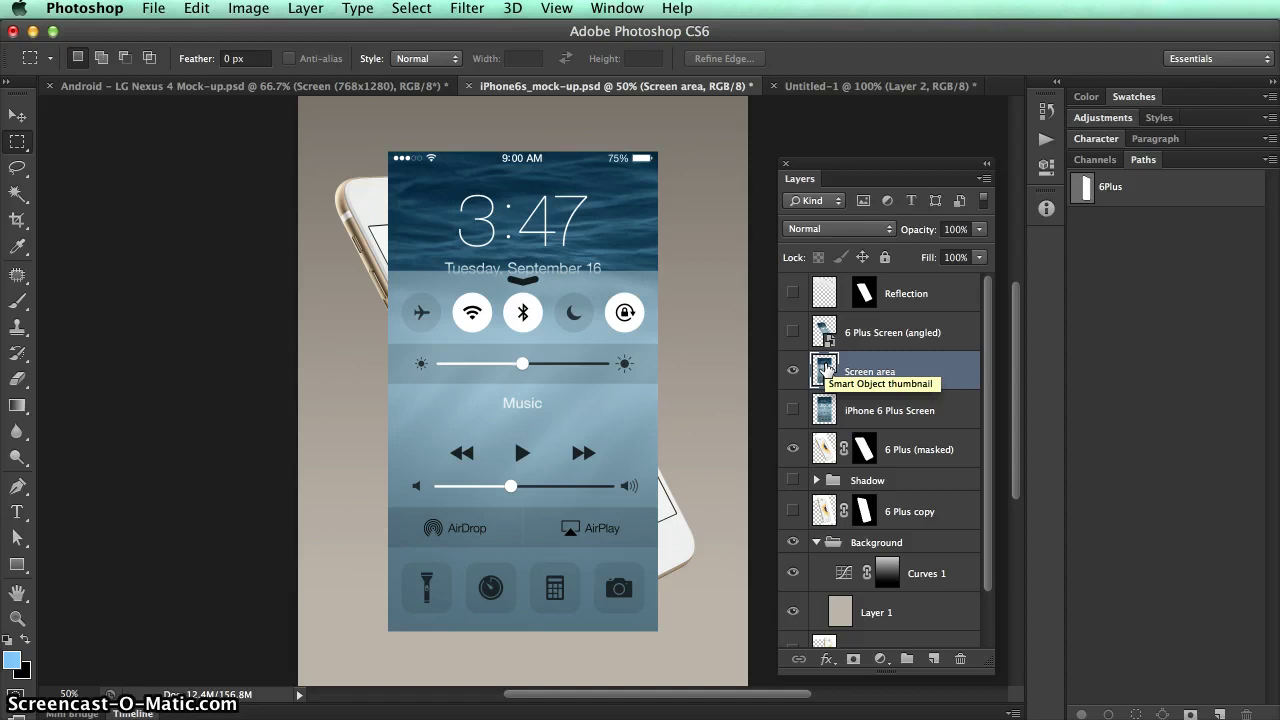
# Inside the Screen area contents, hide Layer 1's lock-screen image, save, and close.
pyautogui.doubleClick(826, 369)
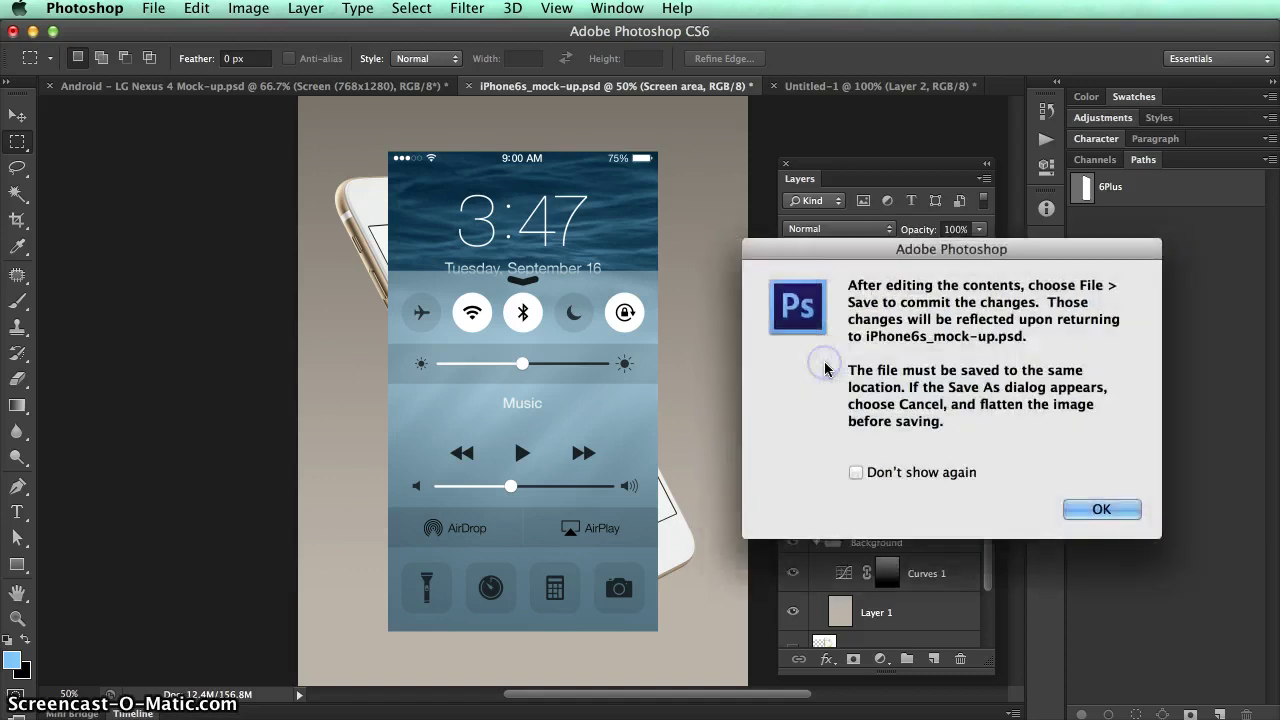
pyautogui.click(1115, 510)
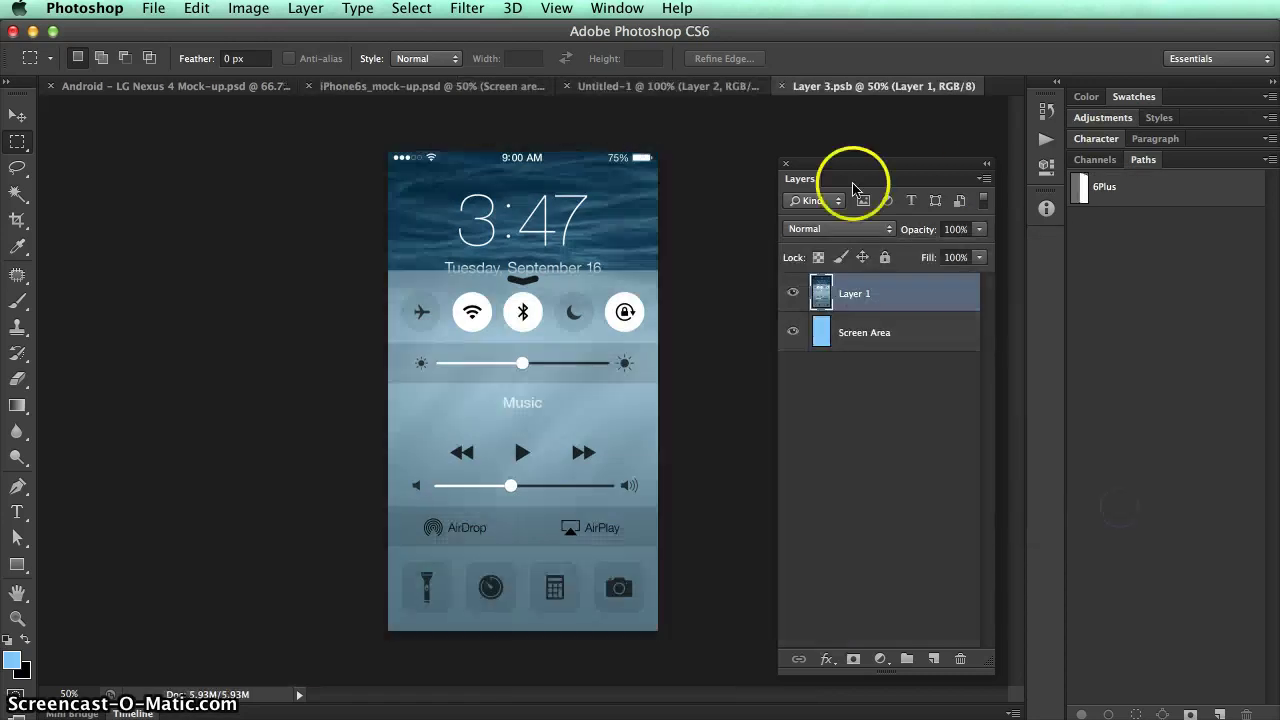
pyautogui.click(793, 297)
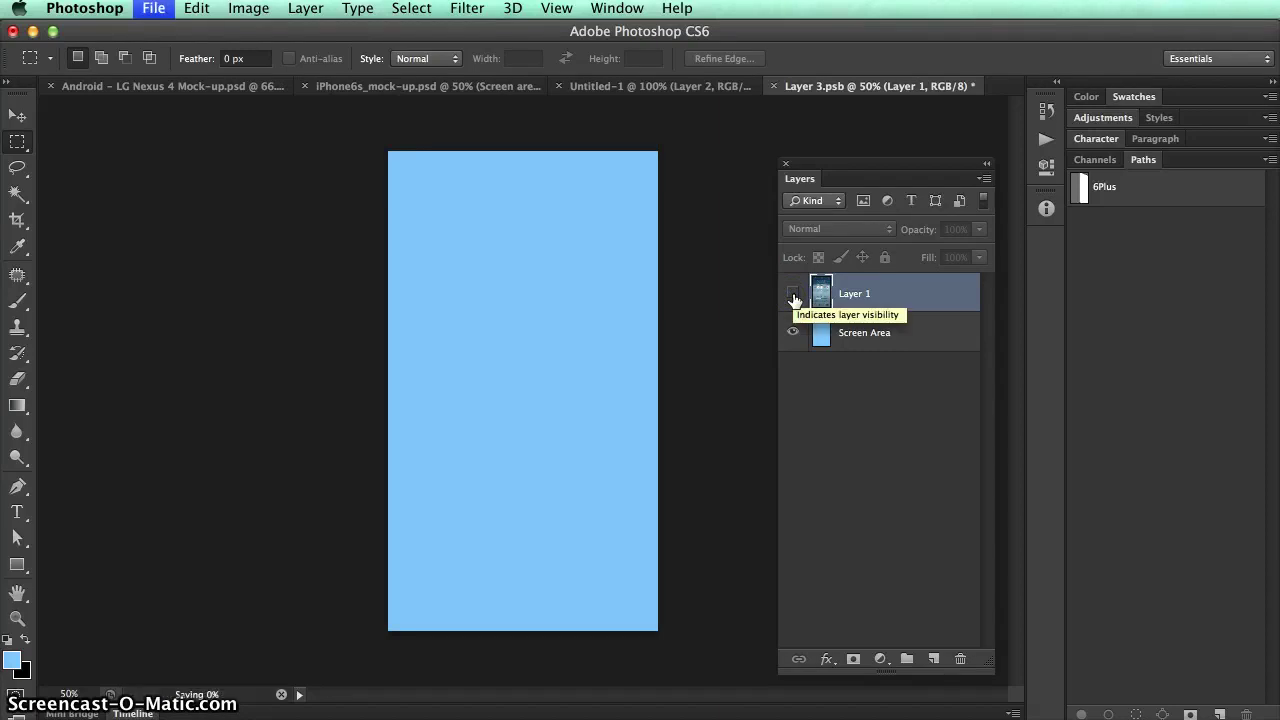
pyautogui.press('super+s')
pyautogui.press('super+w')
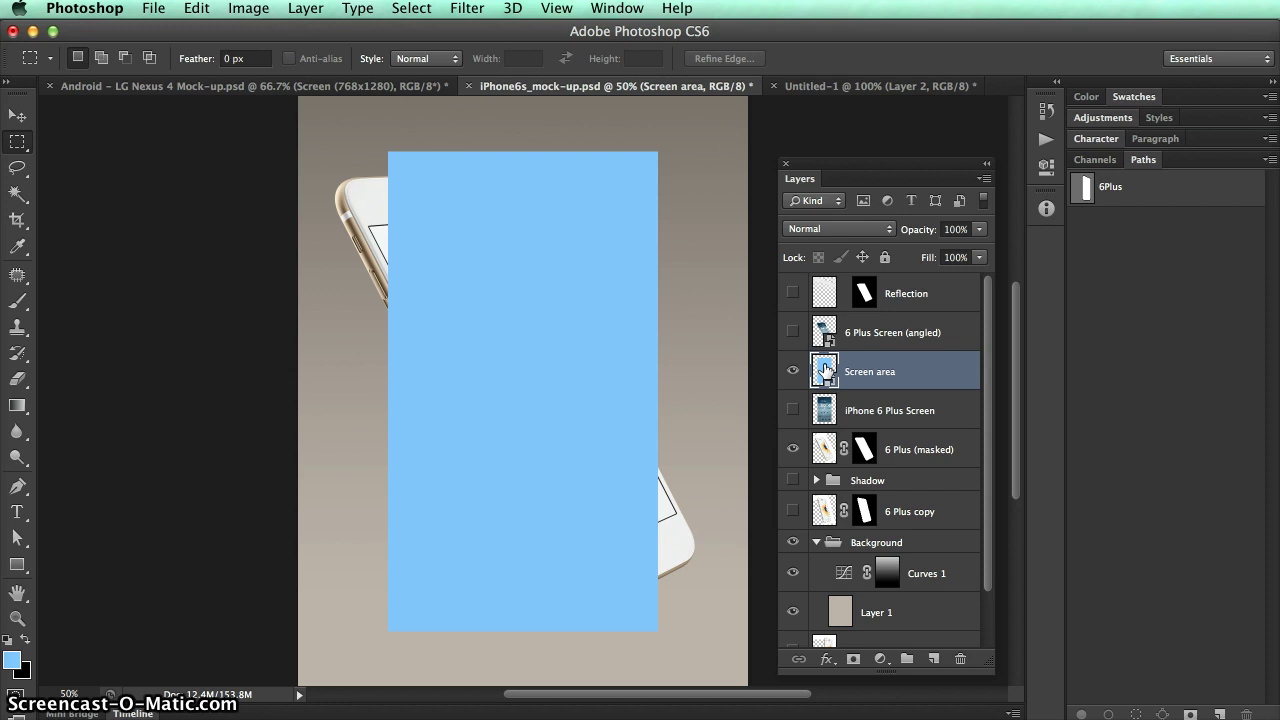
# Free Transform the blue Screen area layer, dragging its corners onto the angled phone screen's corners.
pyautogui.press('super+plus')
pyautogui.press('super+plus')
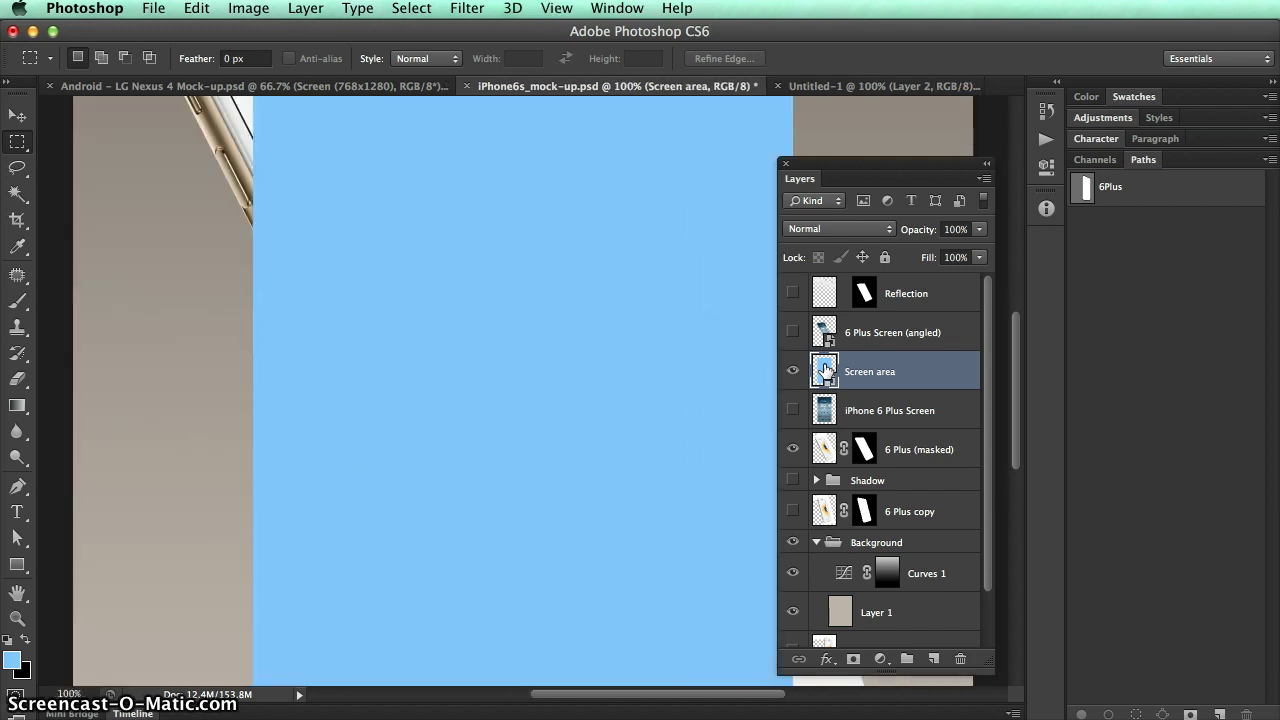
pyautogui.scroll(3, 434, 314)
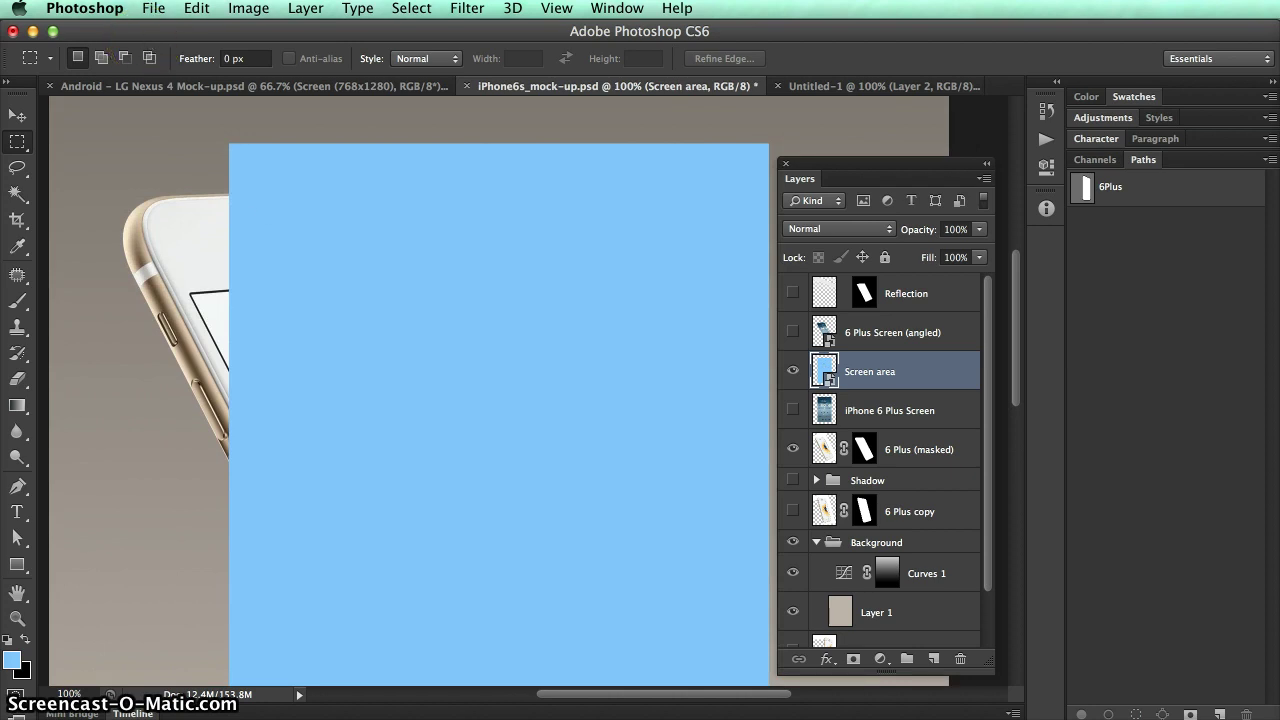
pyautogui.click(196, 8)
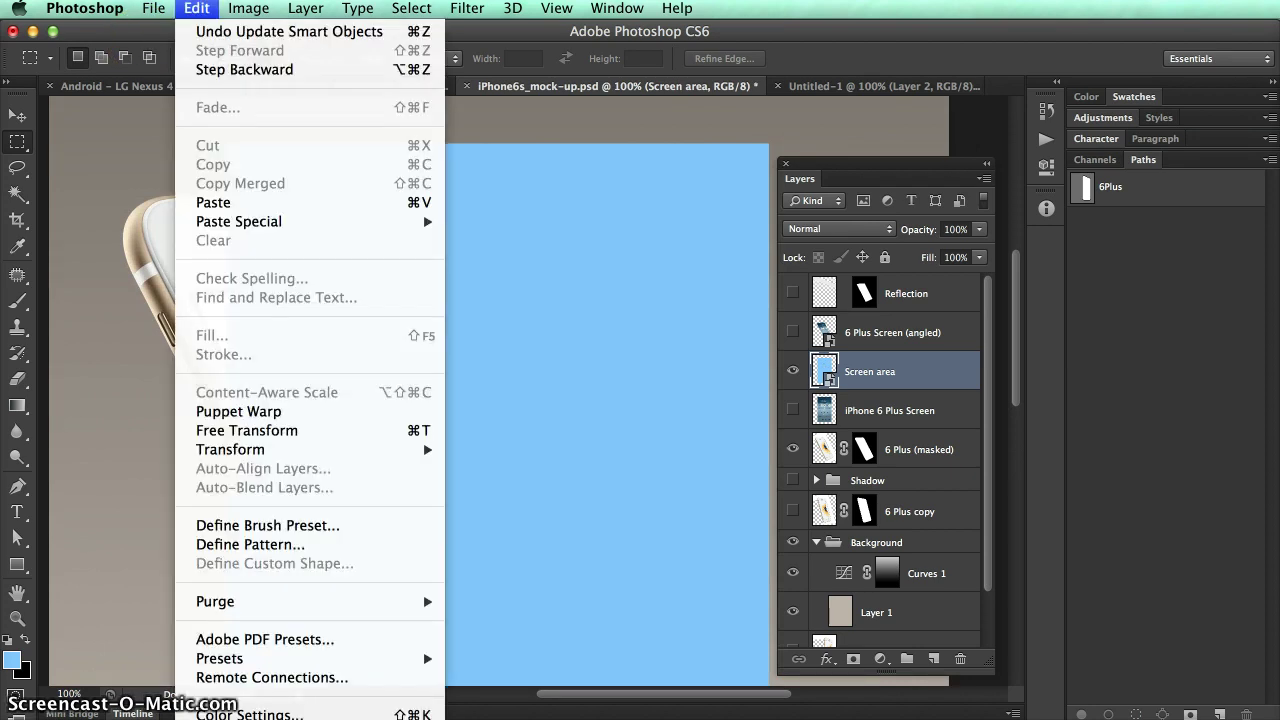
pyautogui.click(276, 432)
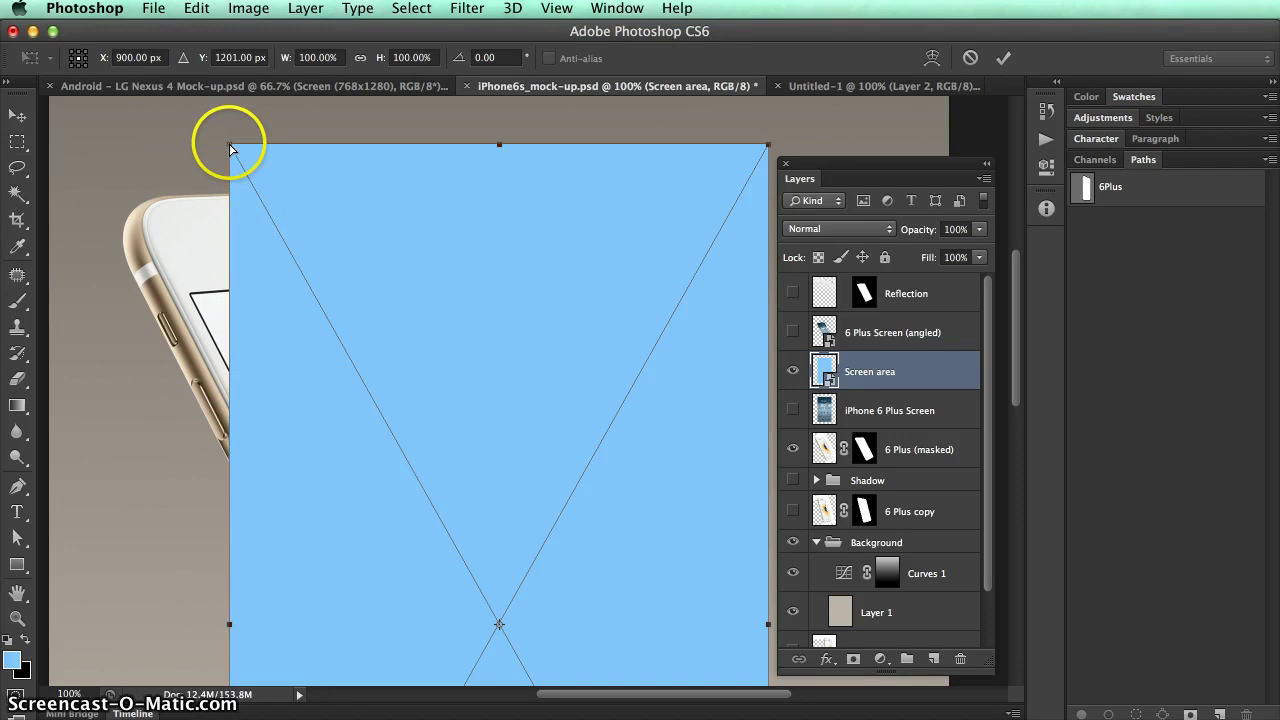
pyautogui.moveTo(230, 149); pyautogui.dragTo(194, 290)
pyautogui.hscroll(4, 506, 277)
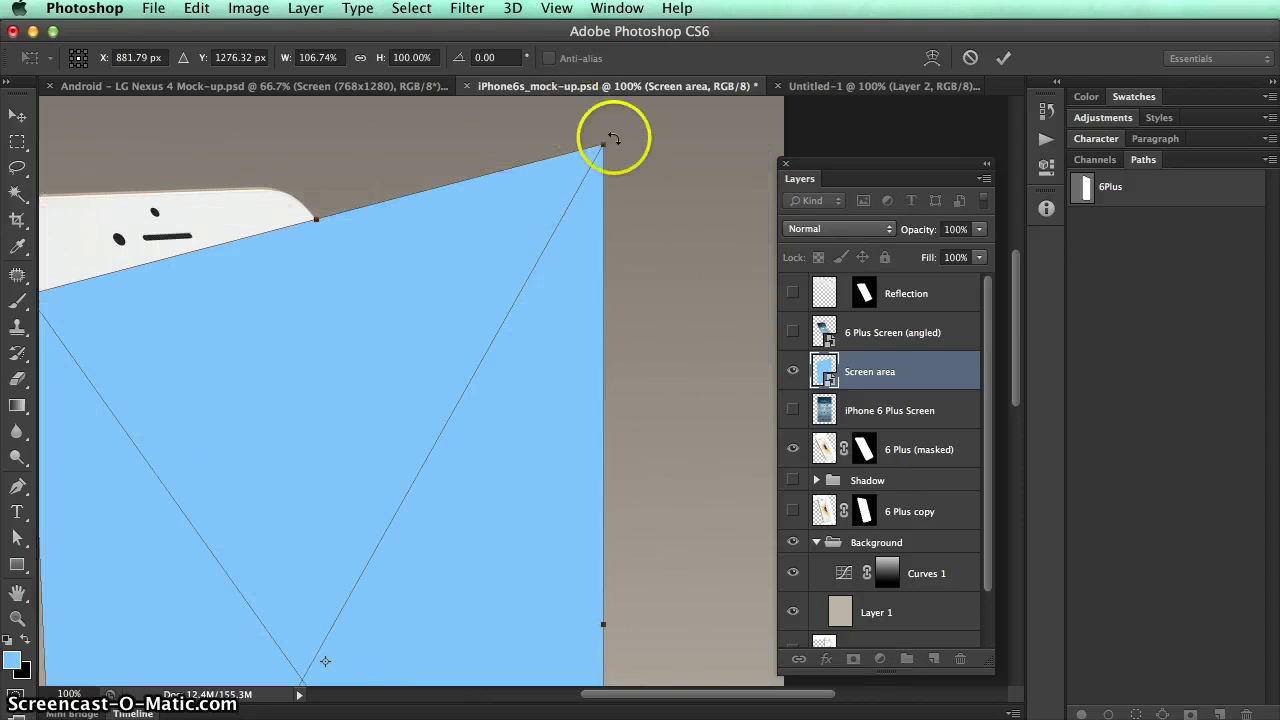
pyautogui.moveTo(606, 142); pyautogui.dragTo(334, 274)
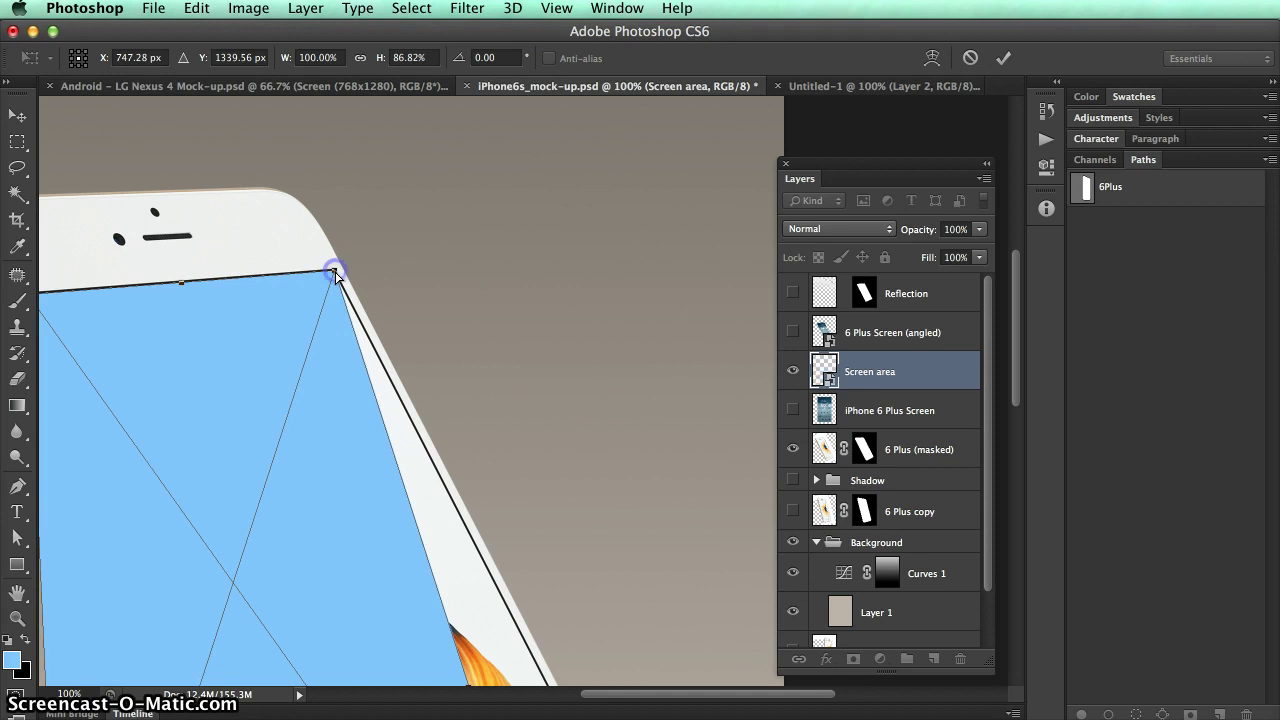
pyautogui.scroll(-5, 601, 400)
pyautogui.scroll(-4, 601, 400)
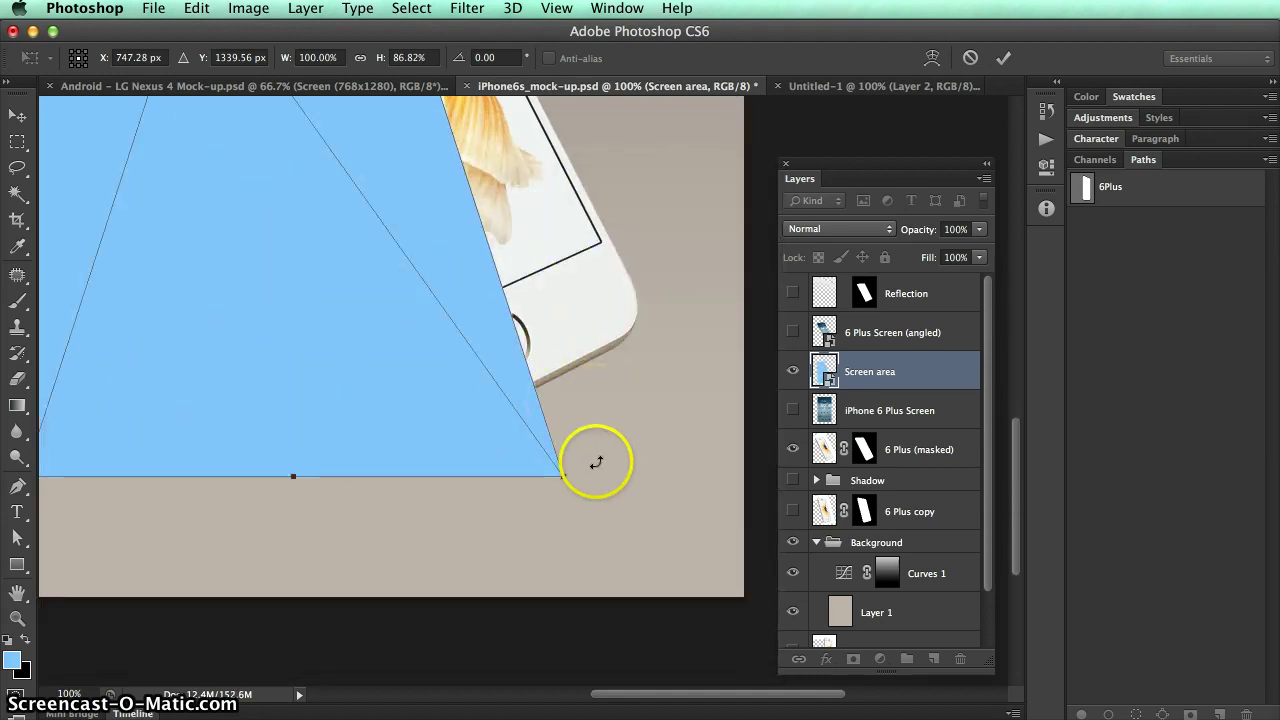
pyautogui.moveTo(563, 478); pyautogui.dragTo(603, 245)
pyautogui.hscroll(-3, 143, 443)
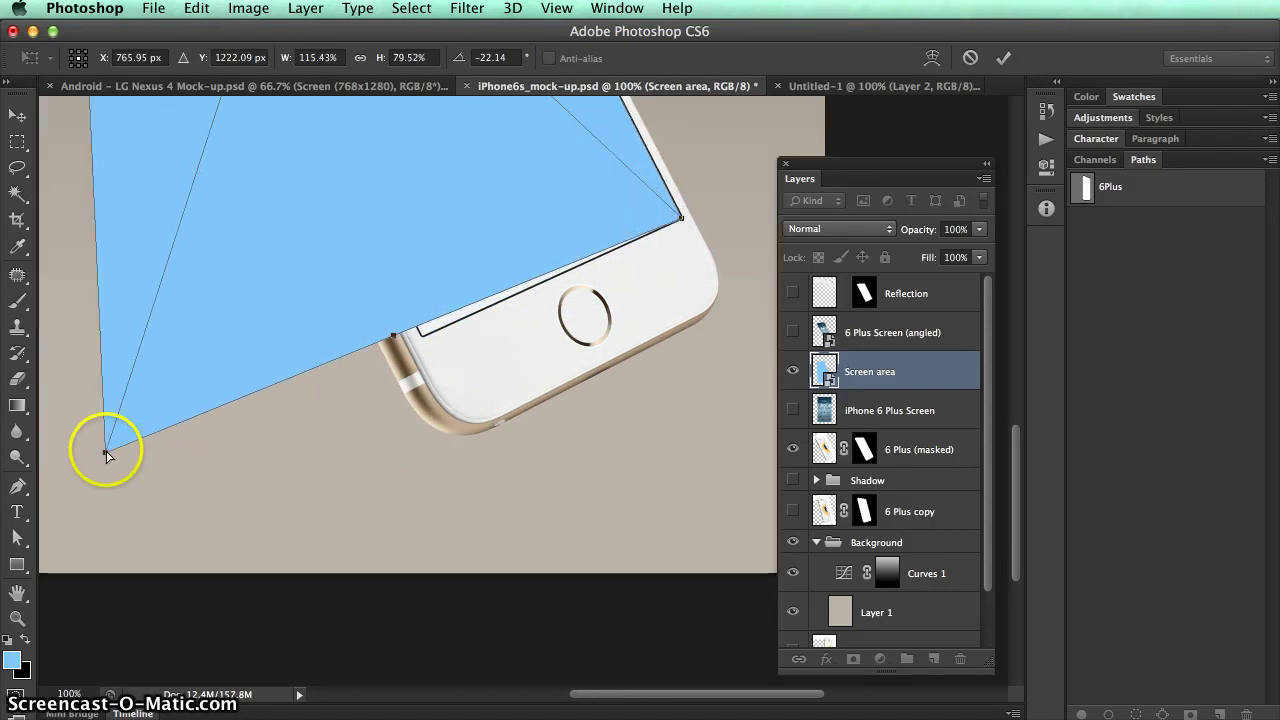
pyautogui.moveTo(107, 455); pyautogui.dragTo(424, 336)
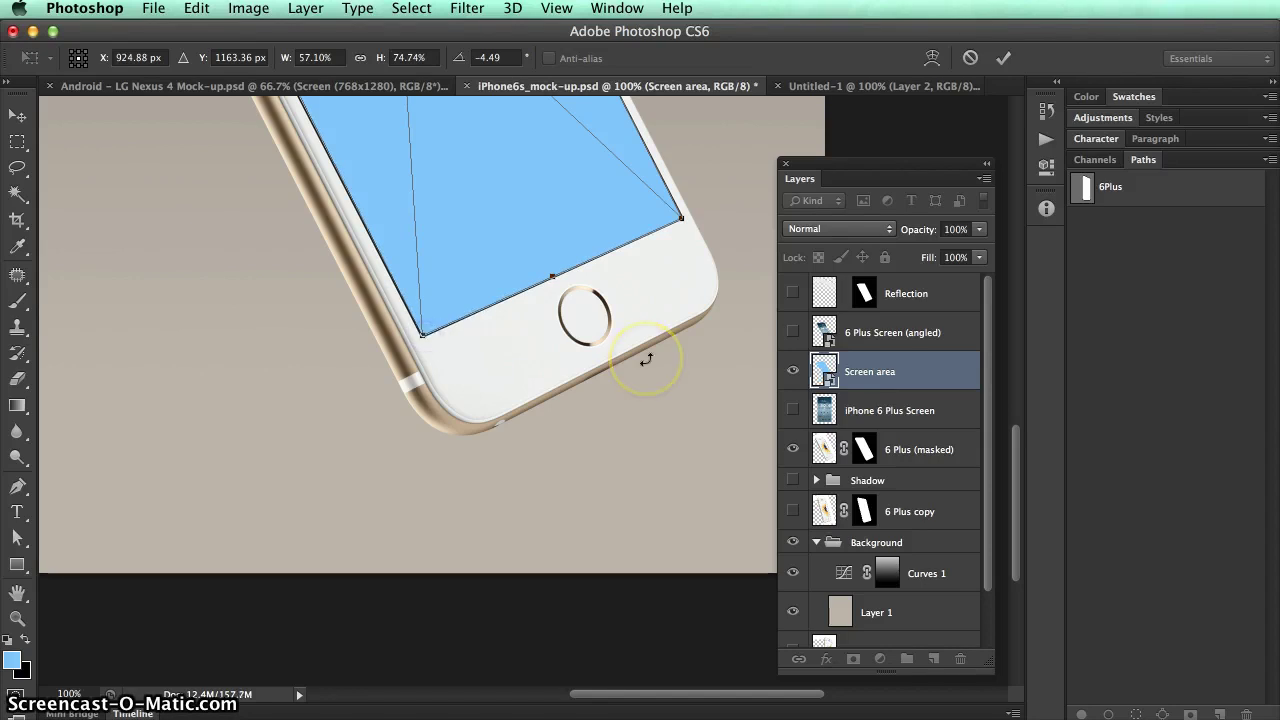
pyautogui.press('Return')
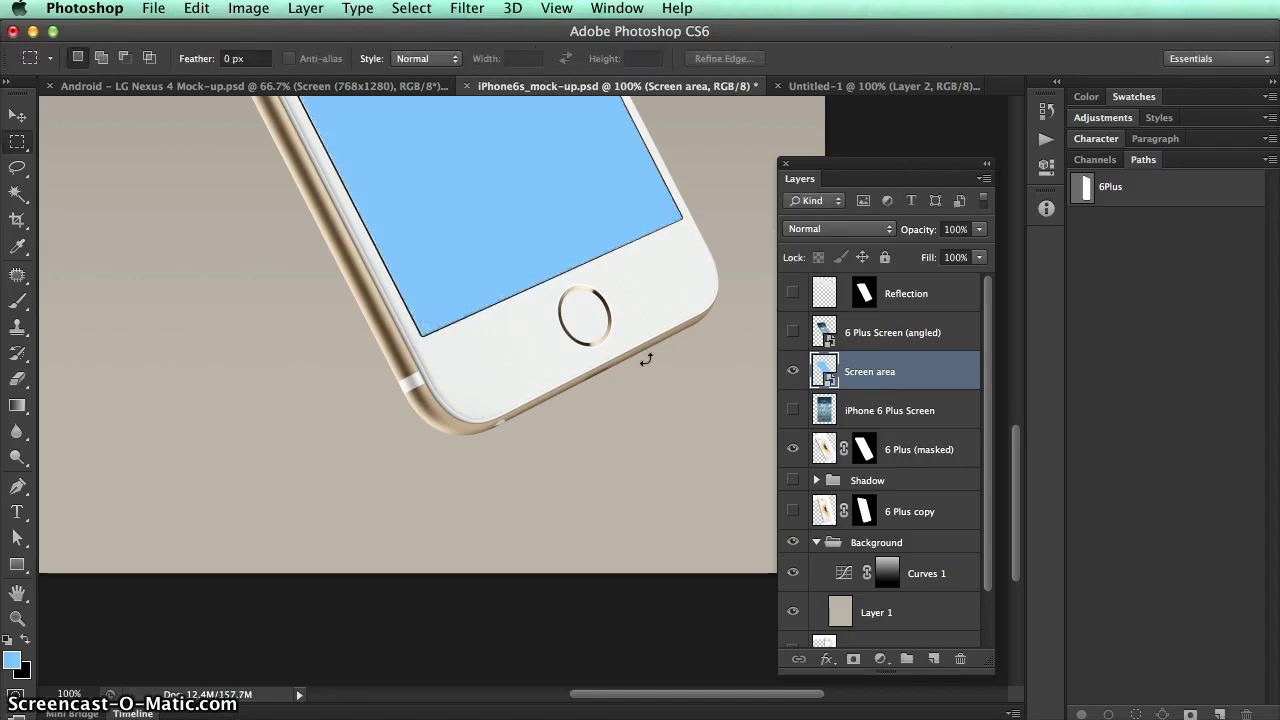
# Fine-tune the layer's top edge and a corner at 300% zoom, then return to 66.7%.
pyautogui.scroll(5, 646, 359)
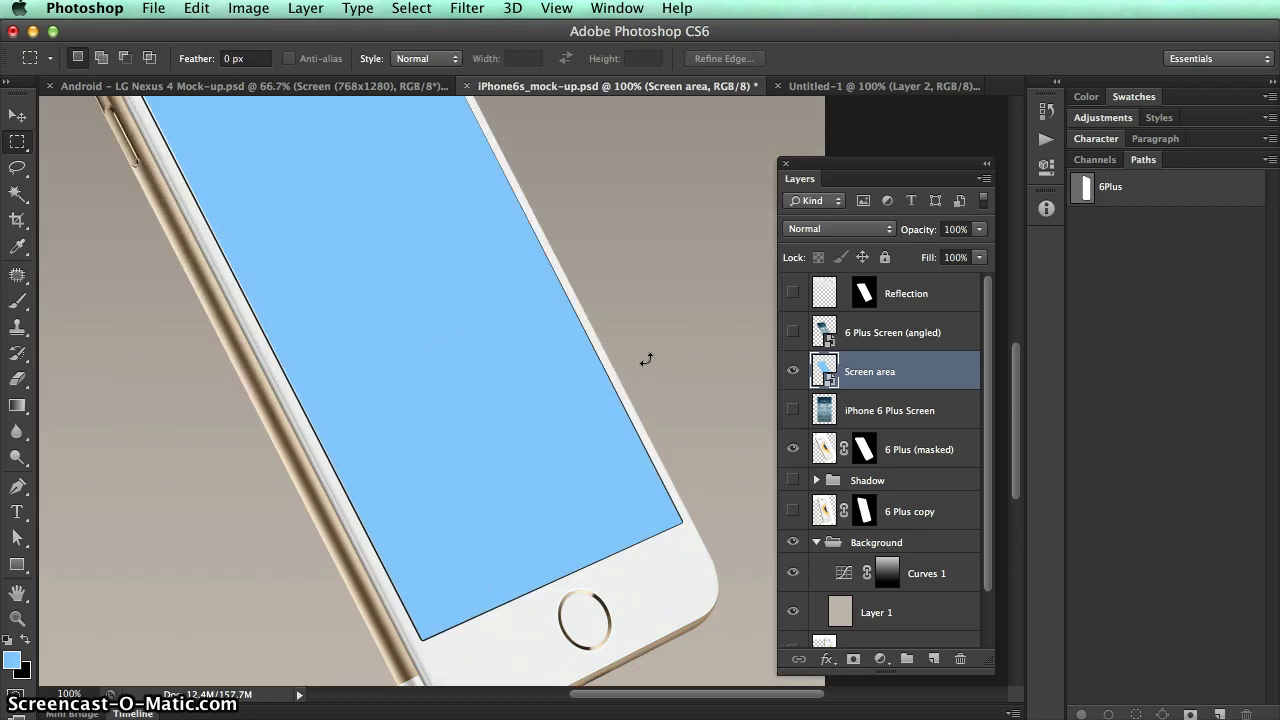
pyautogui.scroll(8, 646, 359)
pyautogui.hscroll(-2, 646, 359)
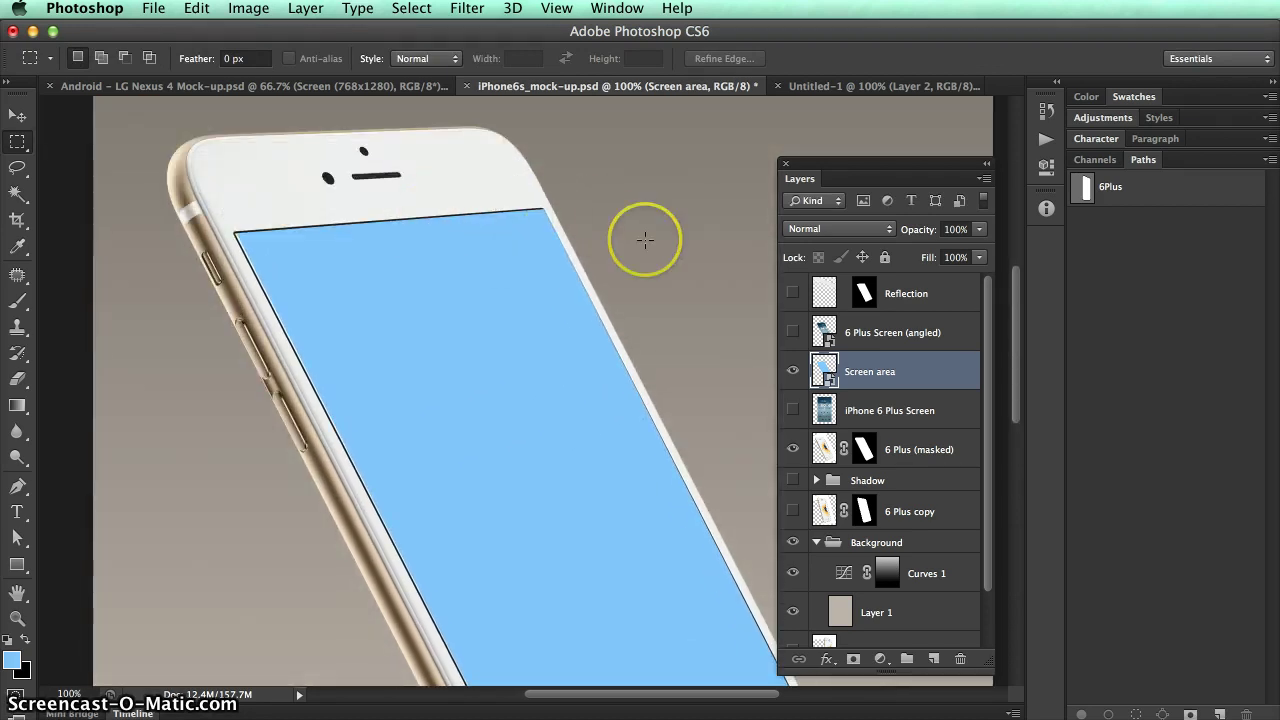
pyautogui.press('super+t')
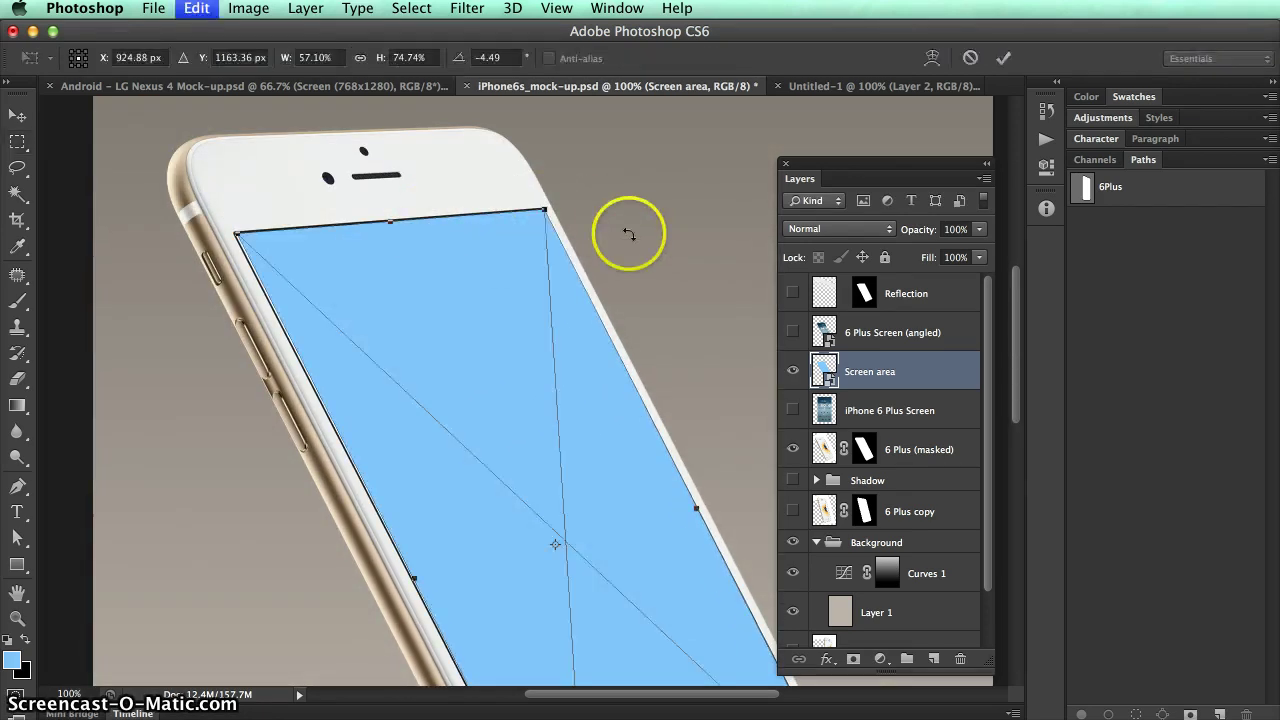
pyautogui.click(392, 225)
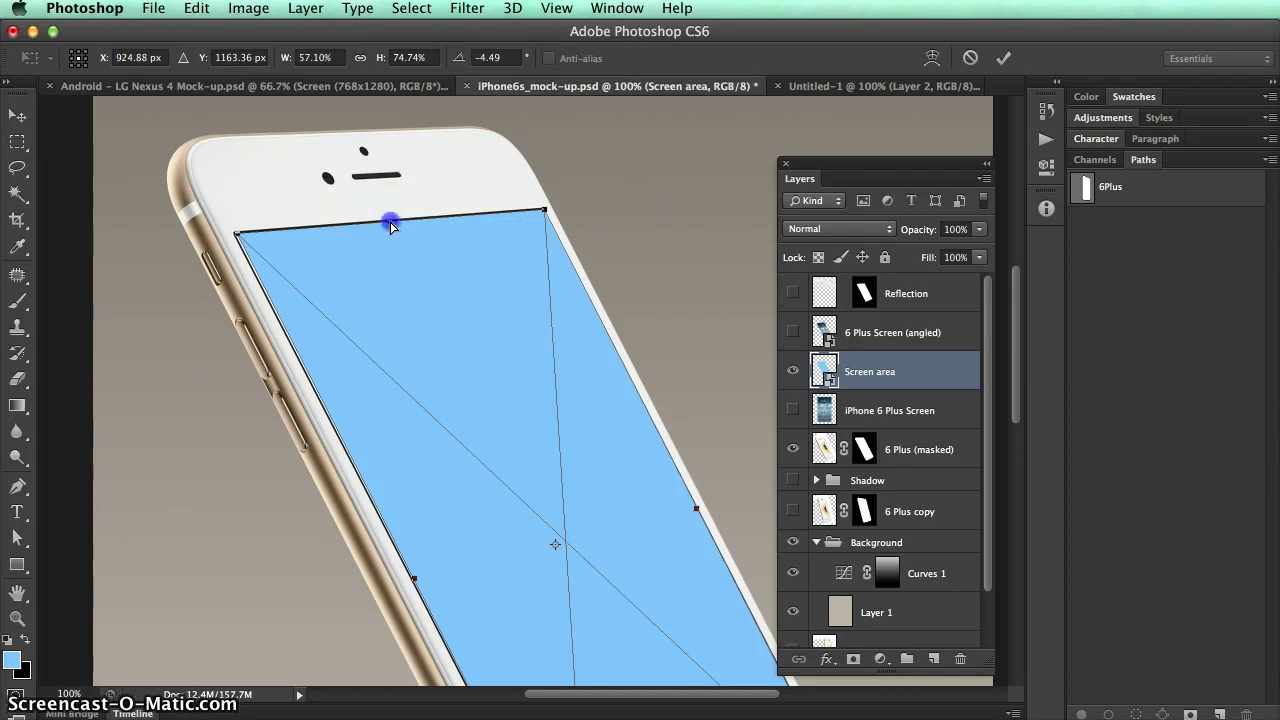
pyautogui.moveTo(390, 225); pyautogui.dragTo(391, 223)
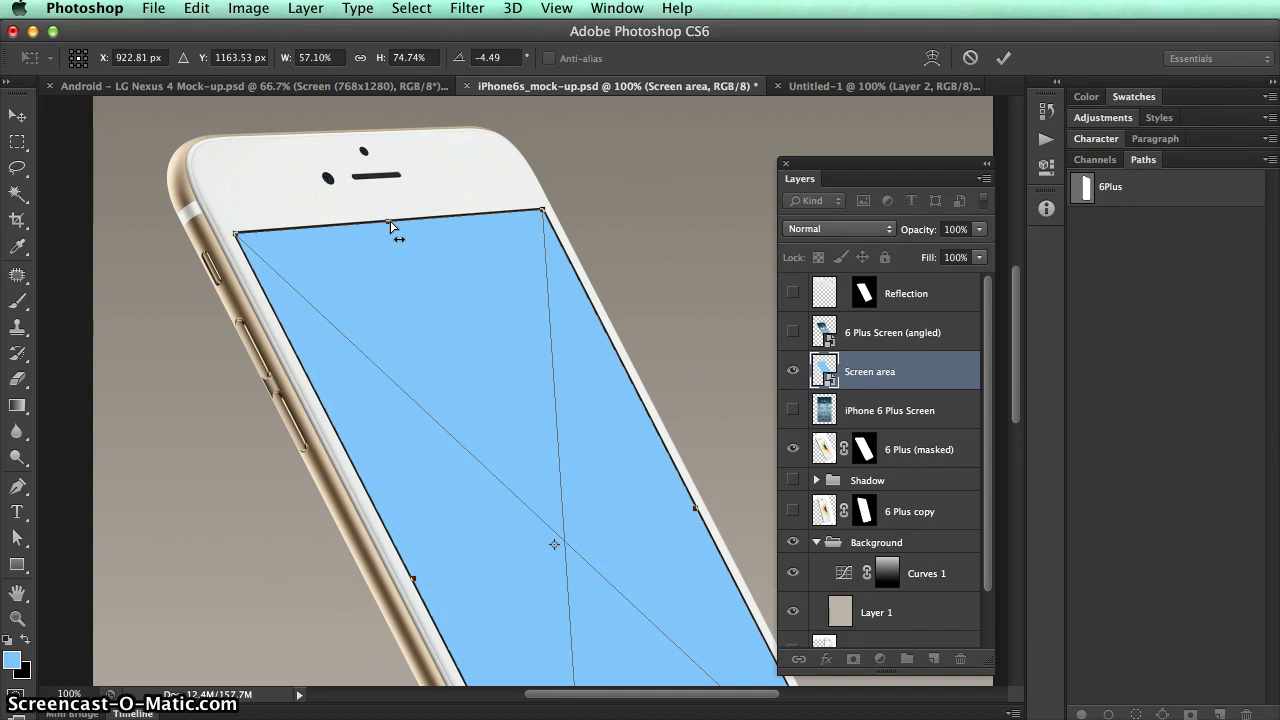
pyautogui.press('Return')
pyautogui.scroll(-10, 538, 186)
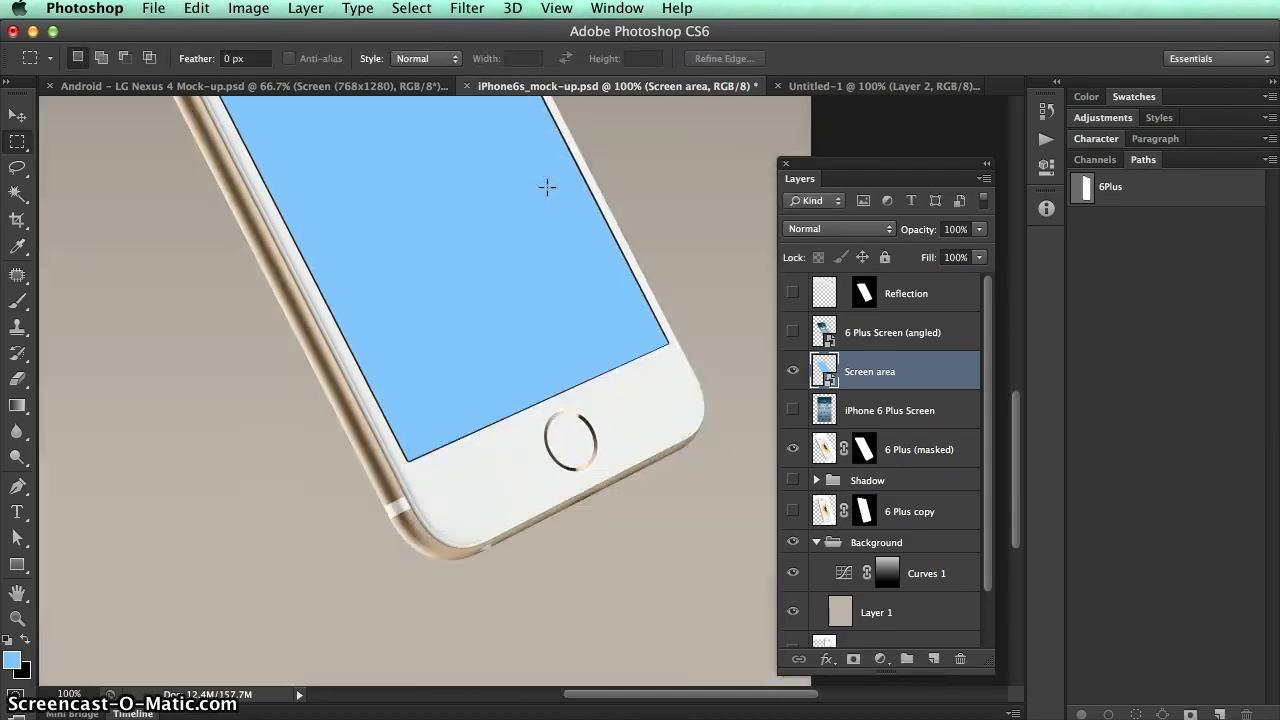
pyautogui.scroll(10, 546, 186)
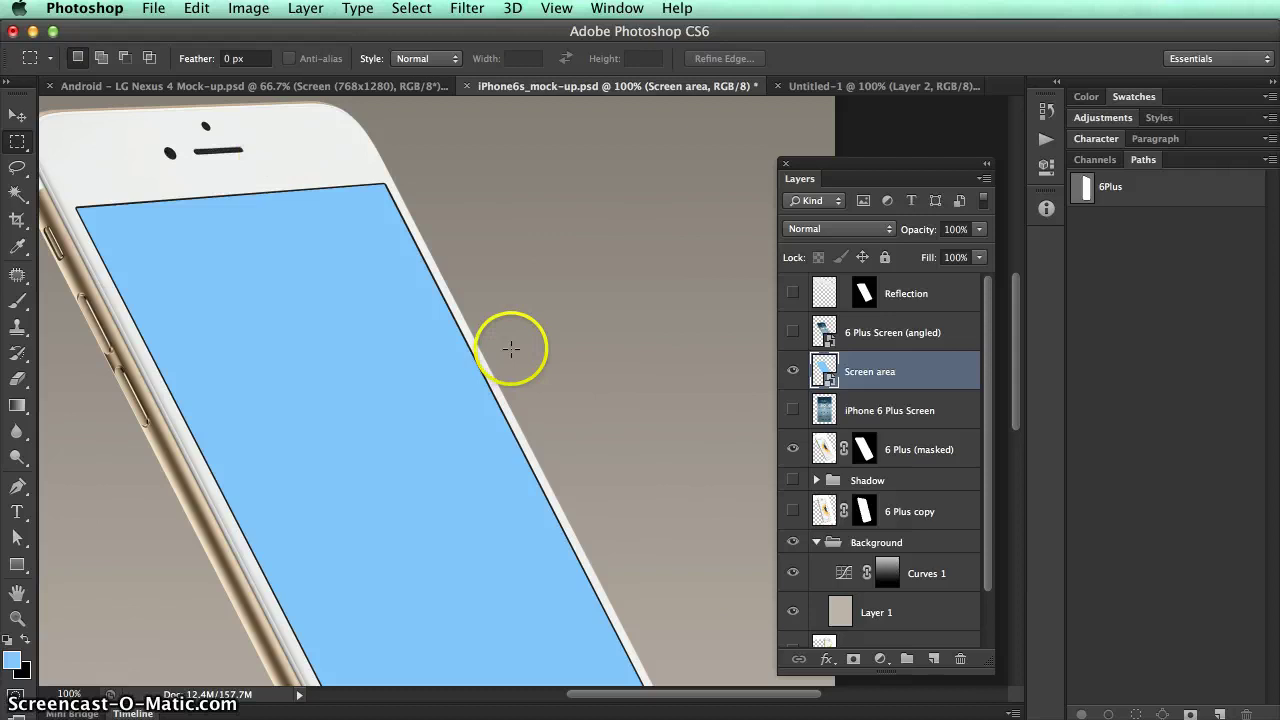
pyautogui.press('super+minus')
pyautogui.scroll(-3, 507, 348)
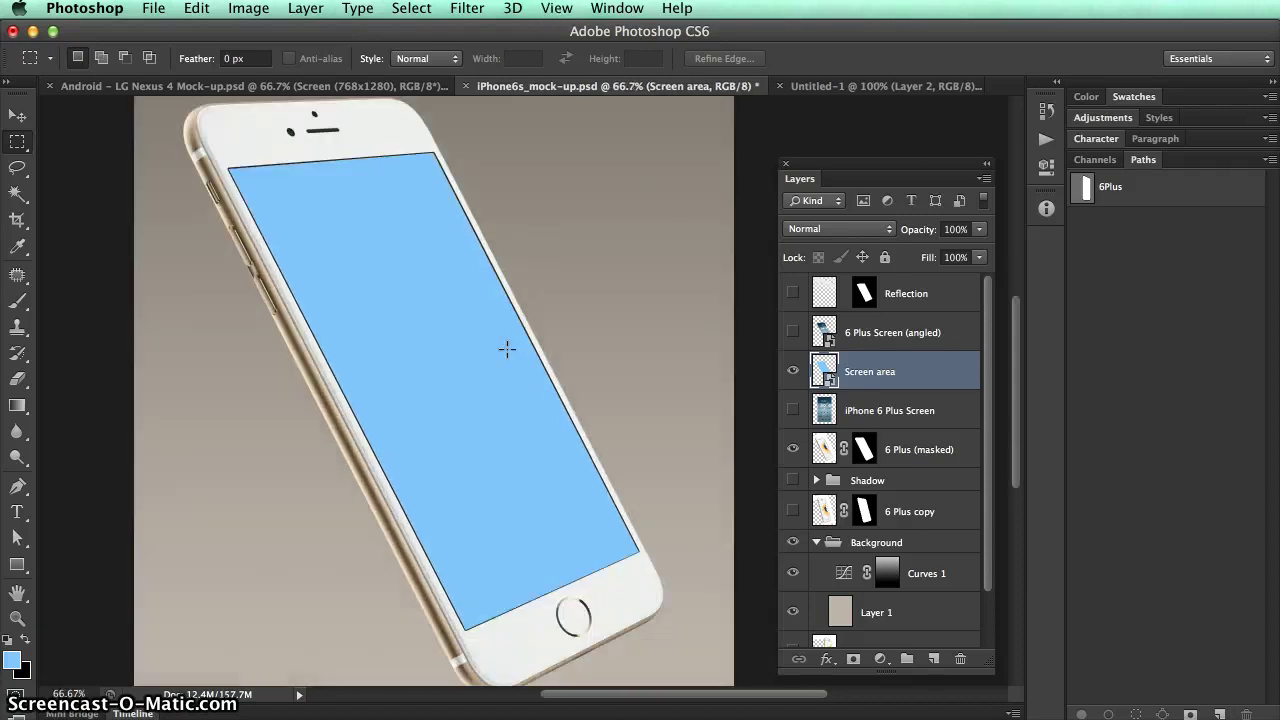
pyautogui.press('super+plus')
pyautogui.press('super+plus')
pyautogui.press('super+plus')
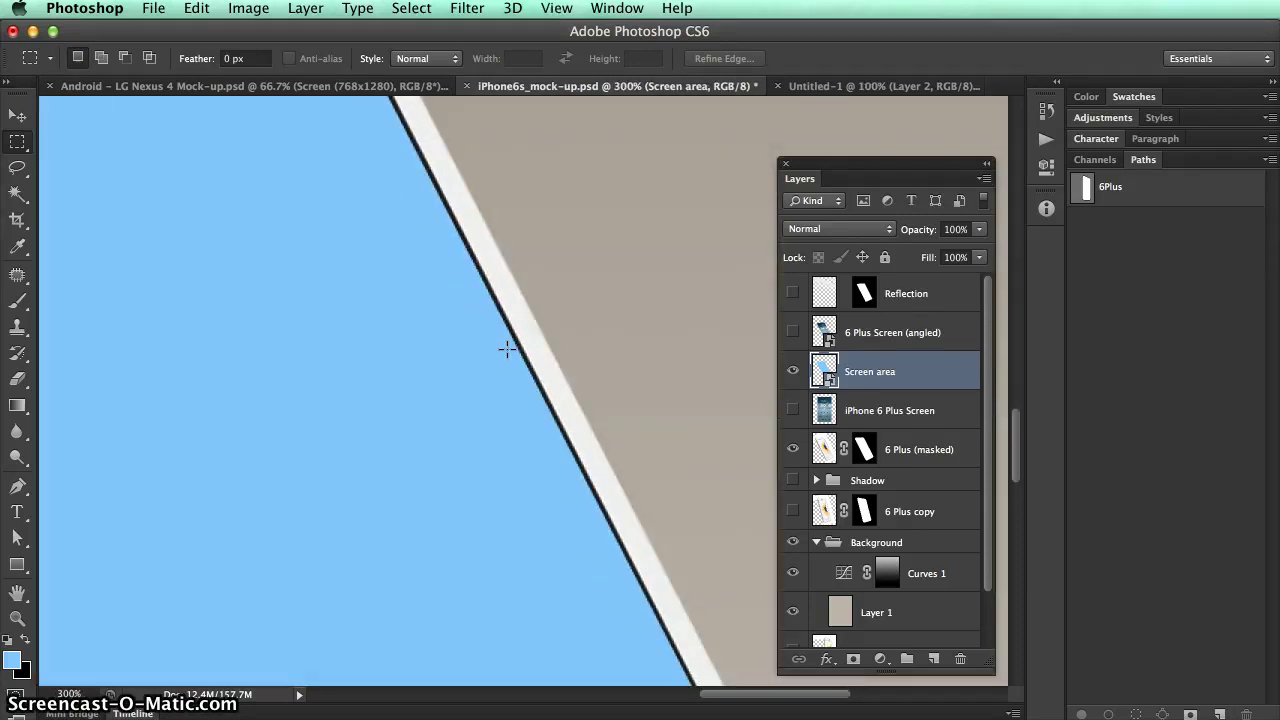
pyautogui.press('super+t')
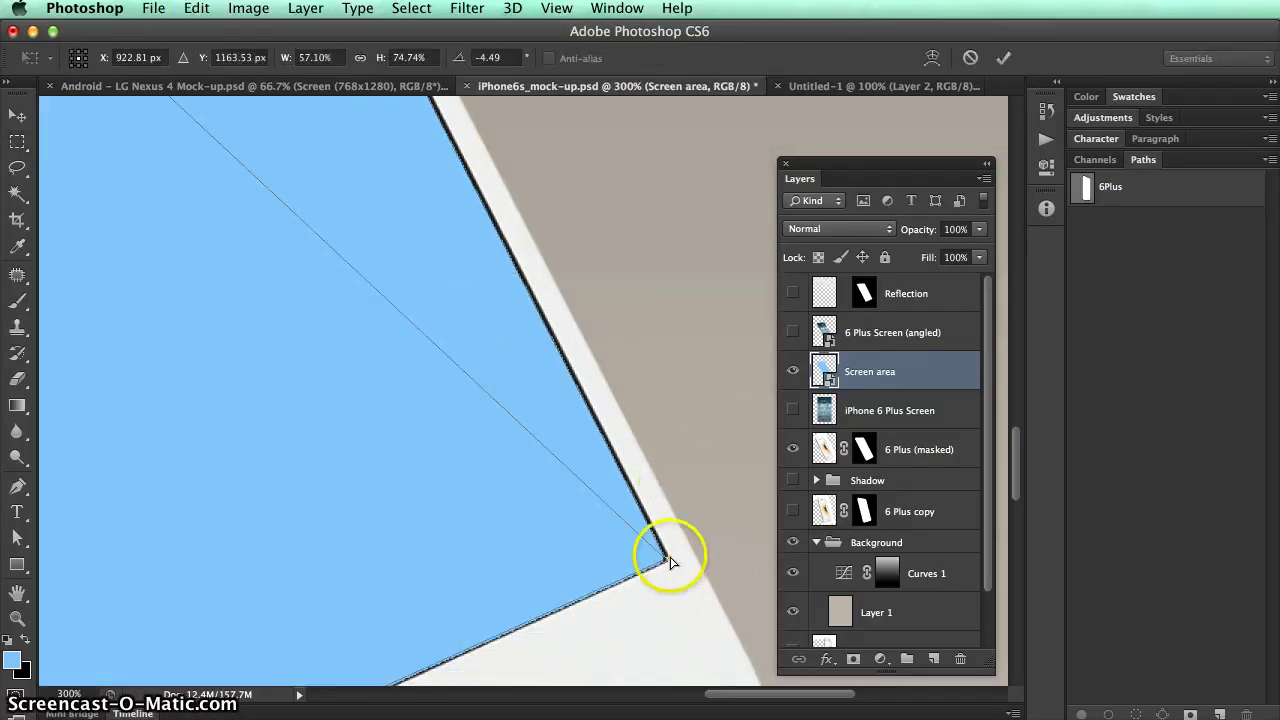
pyautogui.moveTo(663, 557); pyautogui.dragTo(664, 560)
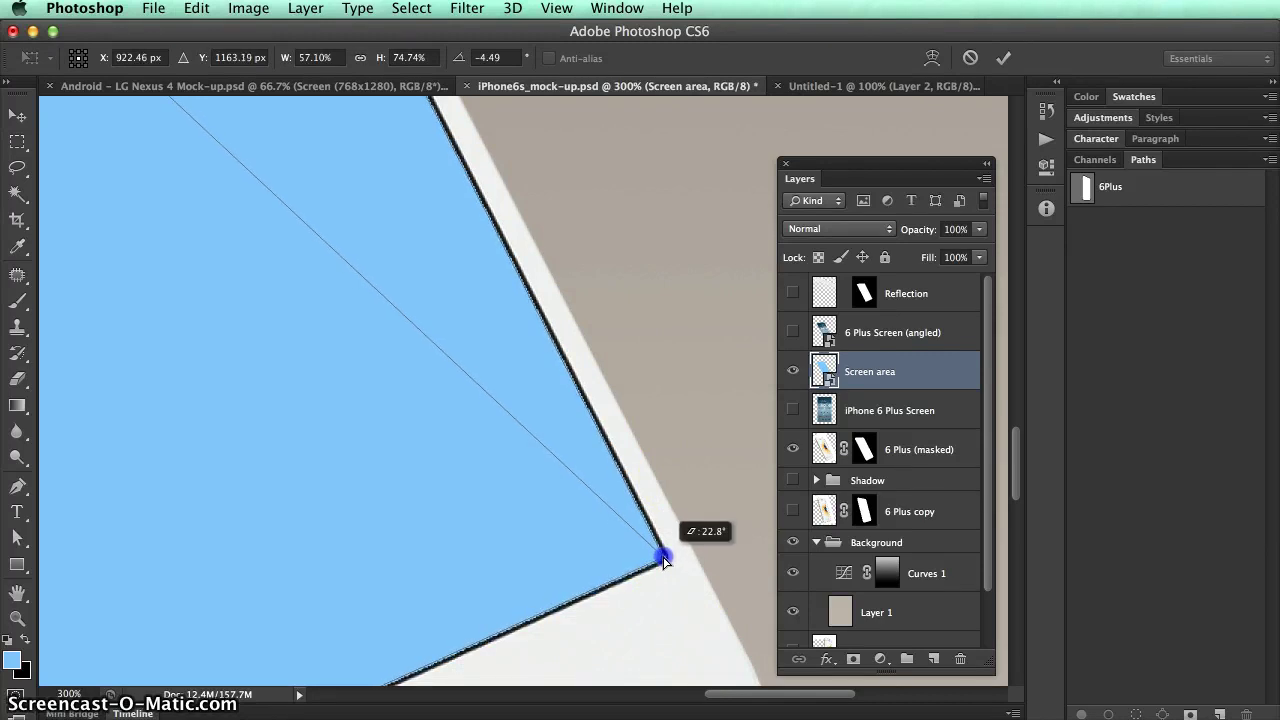
pyautogui.press('Return')
pyautogui.press('m')
pyautogui.click(691, 449)
pyautogui.press('super+minus')
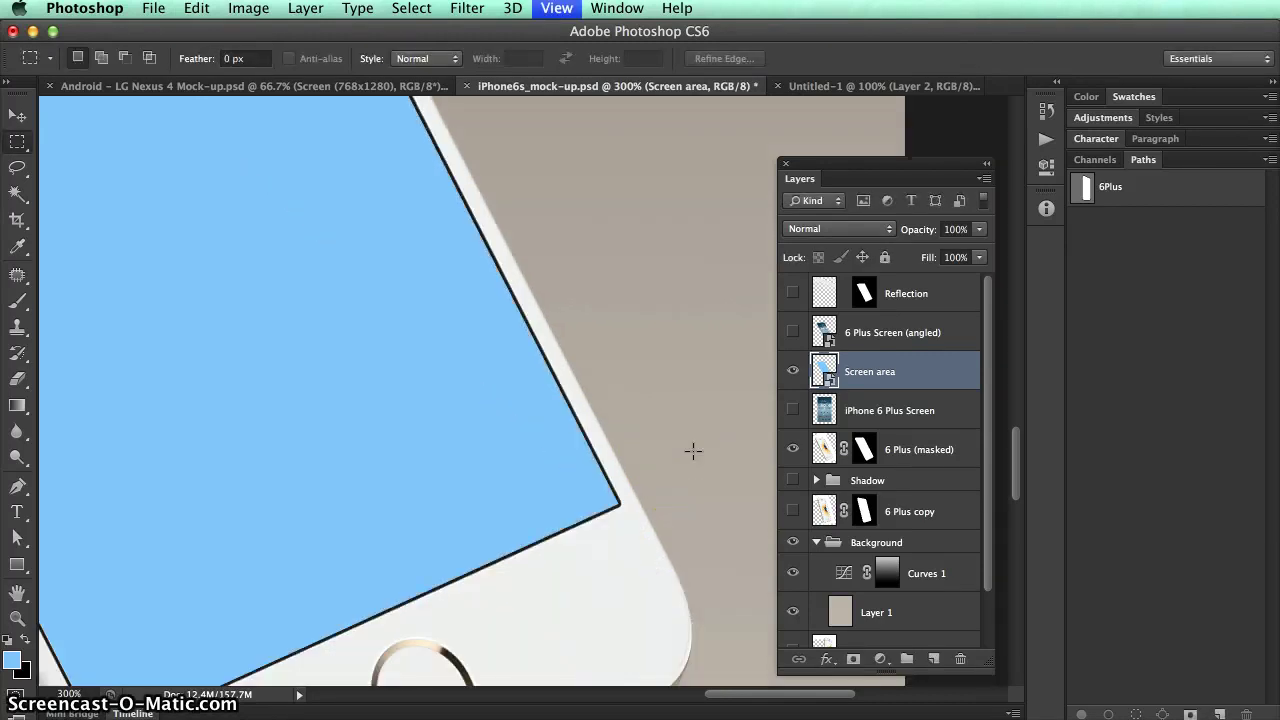
pyautogui.press('super+minus')
pyautogui.press('super+minus')
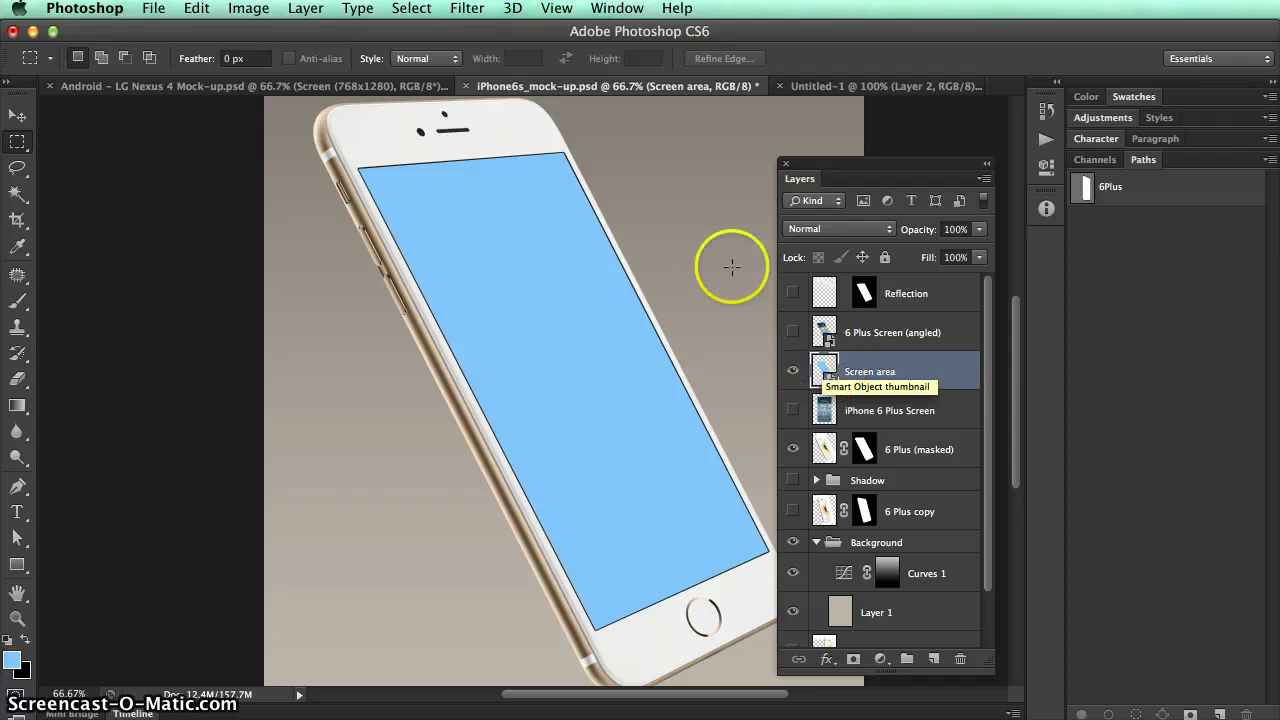
# Turn Layer 1's Control Center screenshot back on inside the smart object, save, and close.
pyautogui.doubleClick(822, 367)
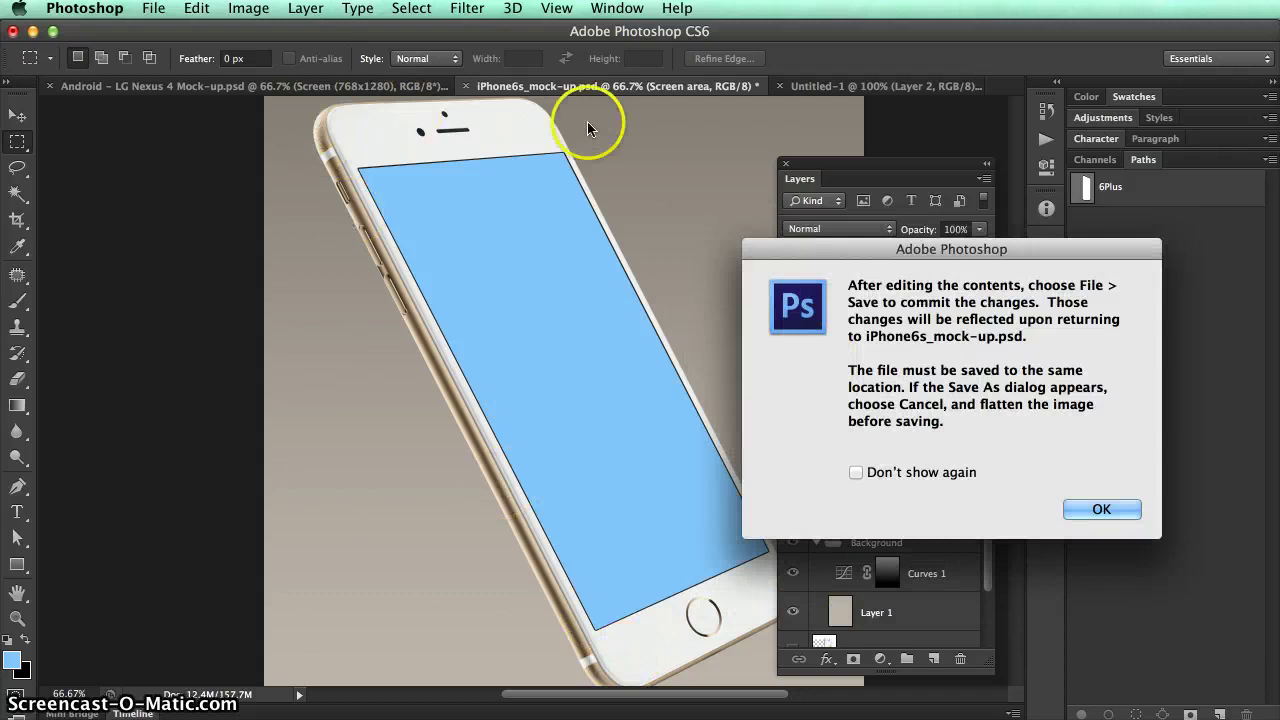
pyautogui.click(1097, 509)
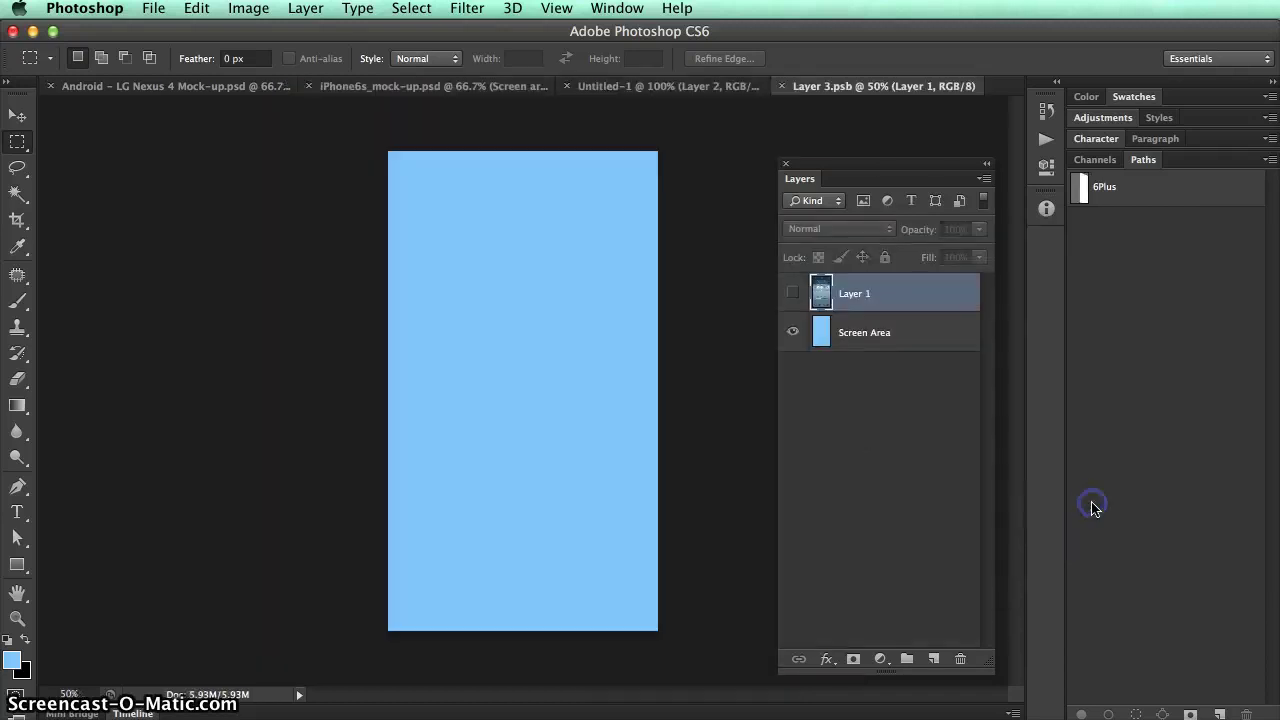
pyautogui.click(793, 294)
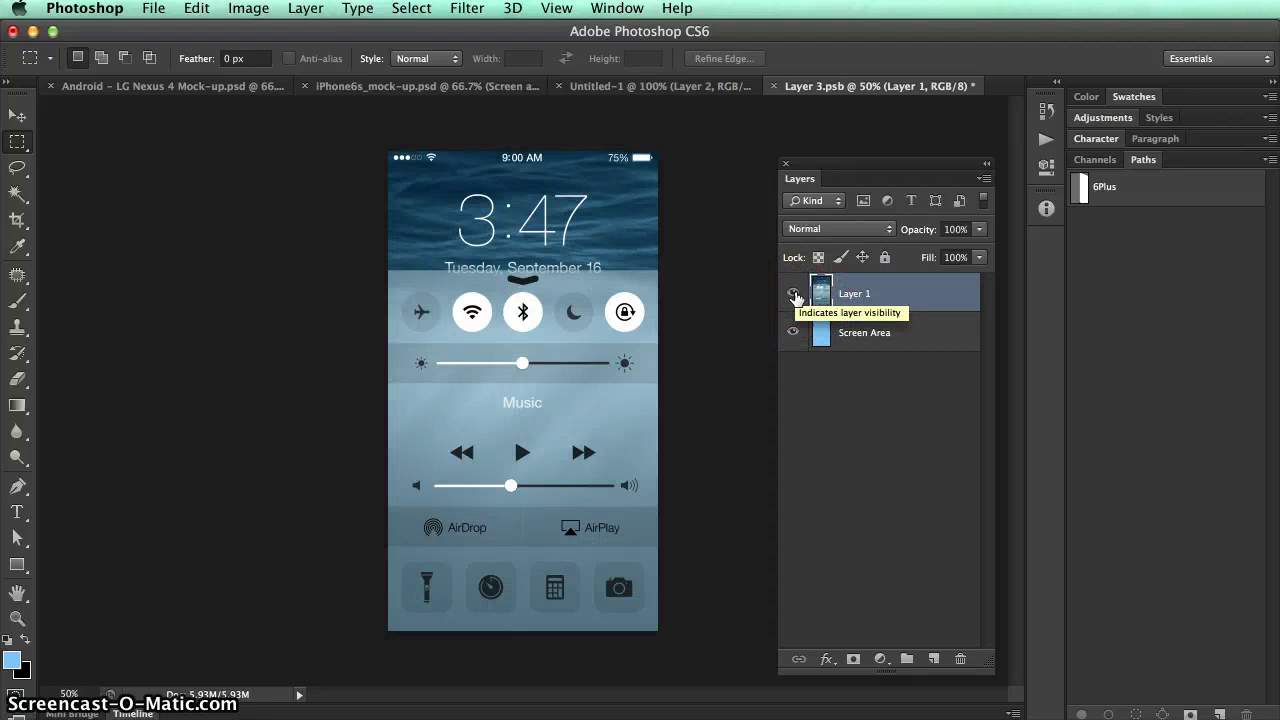
pyautogui.press('super+s')
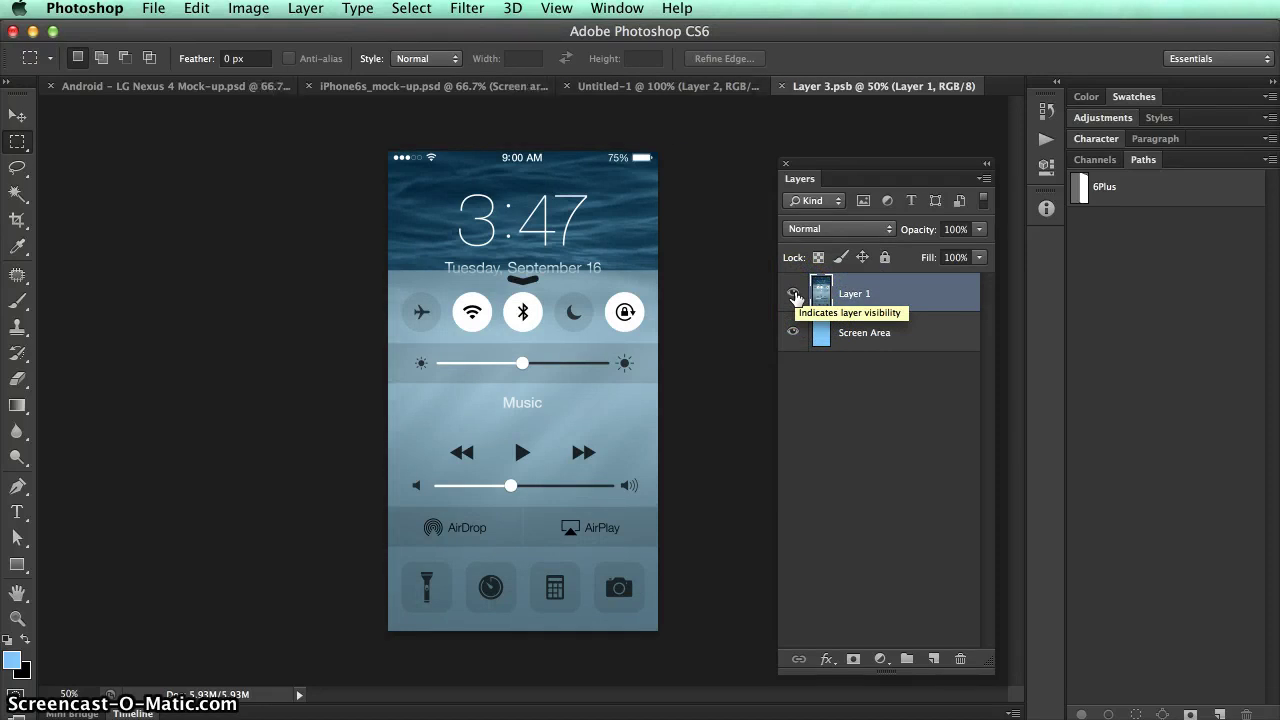
pyautogui.press('super+w')
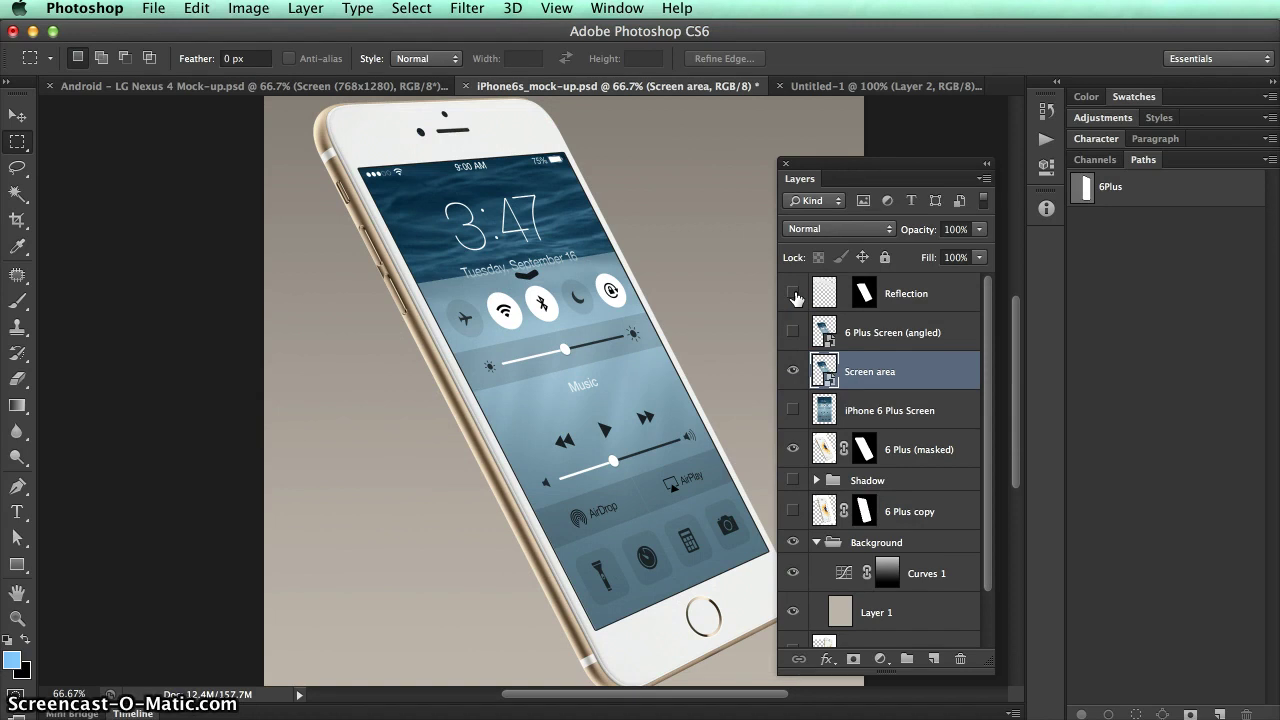
# Rename the Screen area layer to 'Screen area (SMART object)'.
pyautogui.click(793, 371)
pyautogui.click(793, 371)
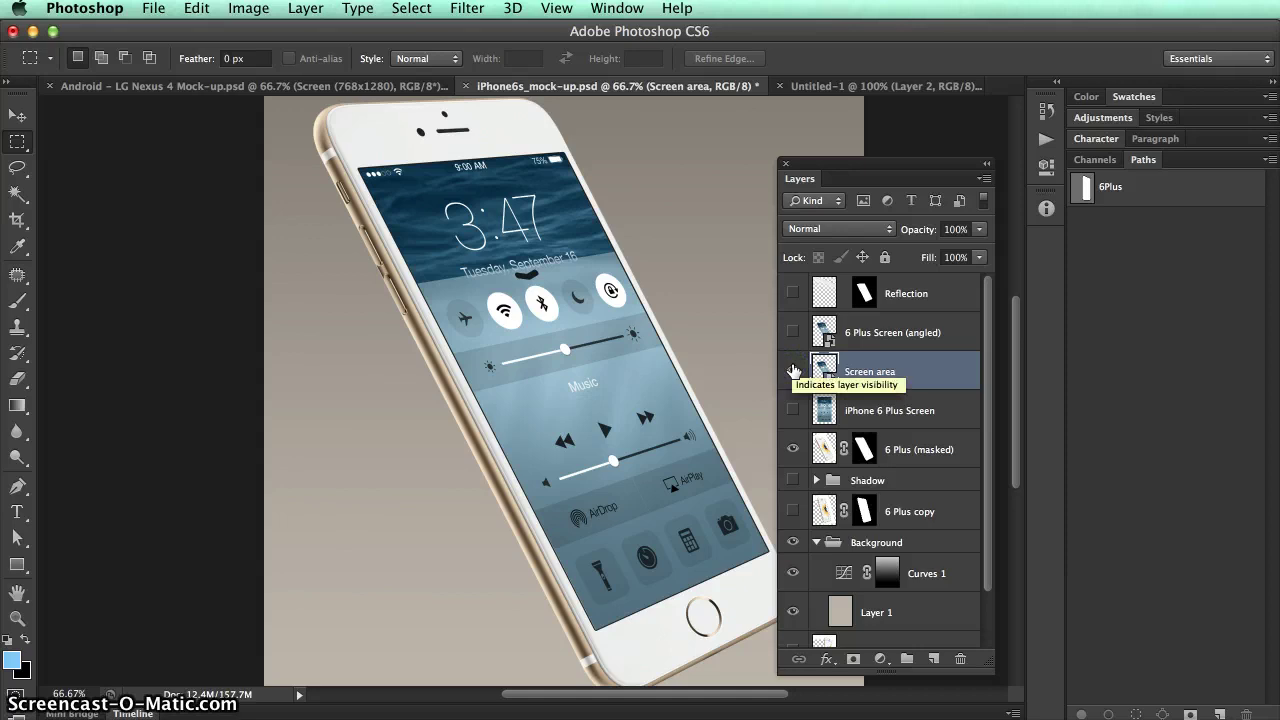
pyautogui.moveTo(800, 368); pyautogui.dragTo(879, 380)
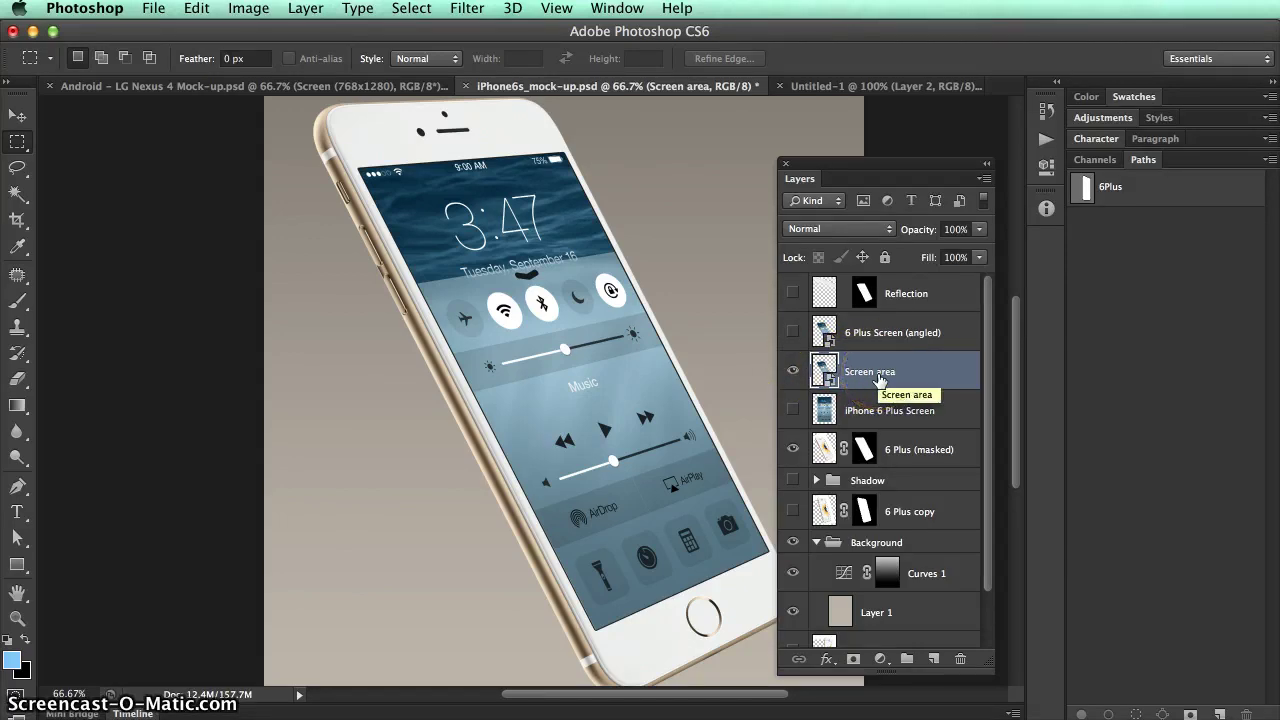
pyautogui.click(878, 375)
pyautogui.doubleClick(879, 376)
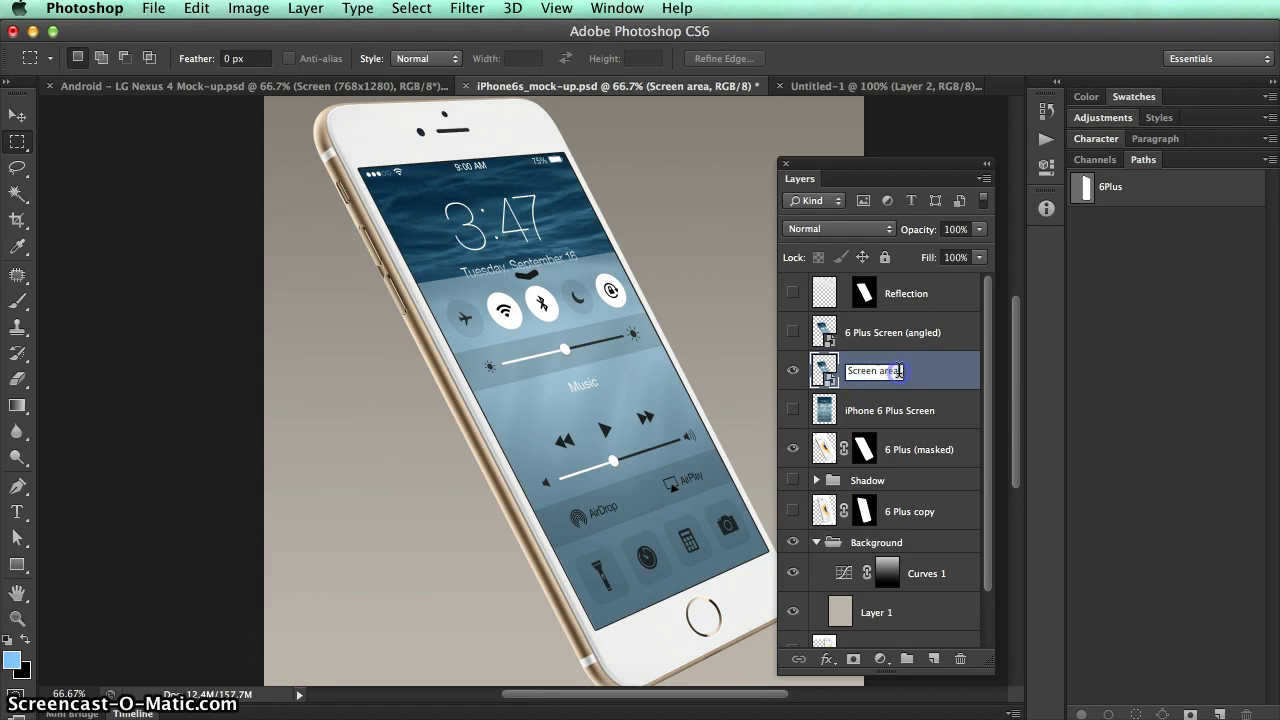
pyautogui.click(1062, 528)
pyautogui.write('(SMART object')
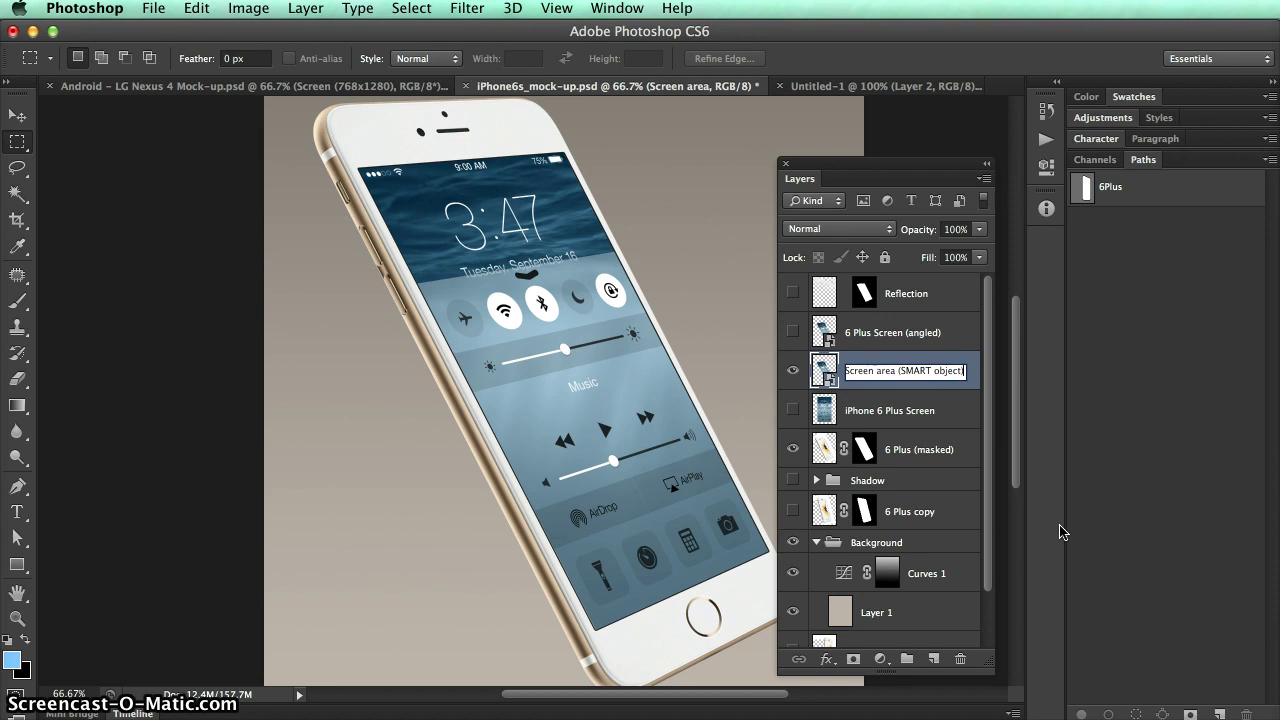
pyautogui.press('Return')
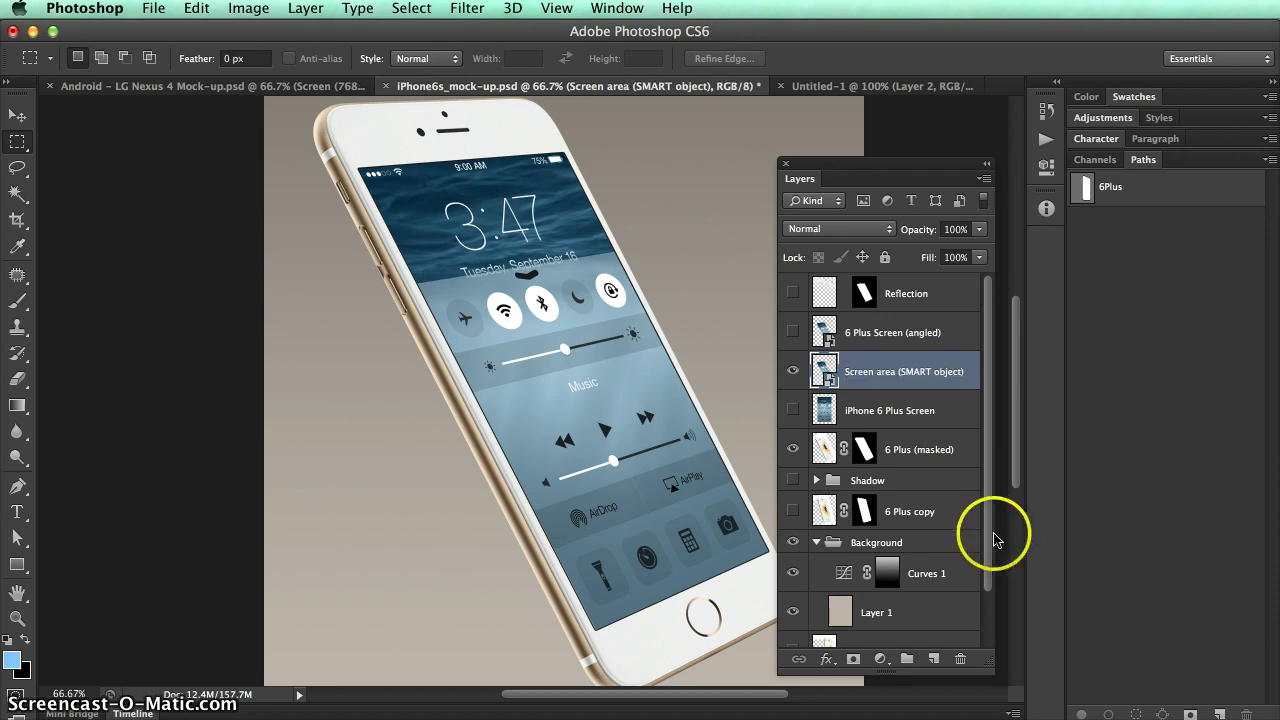
# Show the Reflection layer, keeping its mask confined to the Screen area outline, then deselect.
pyautogui.click(793, 293)
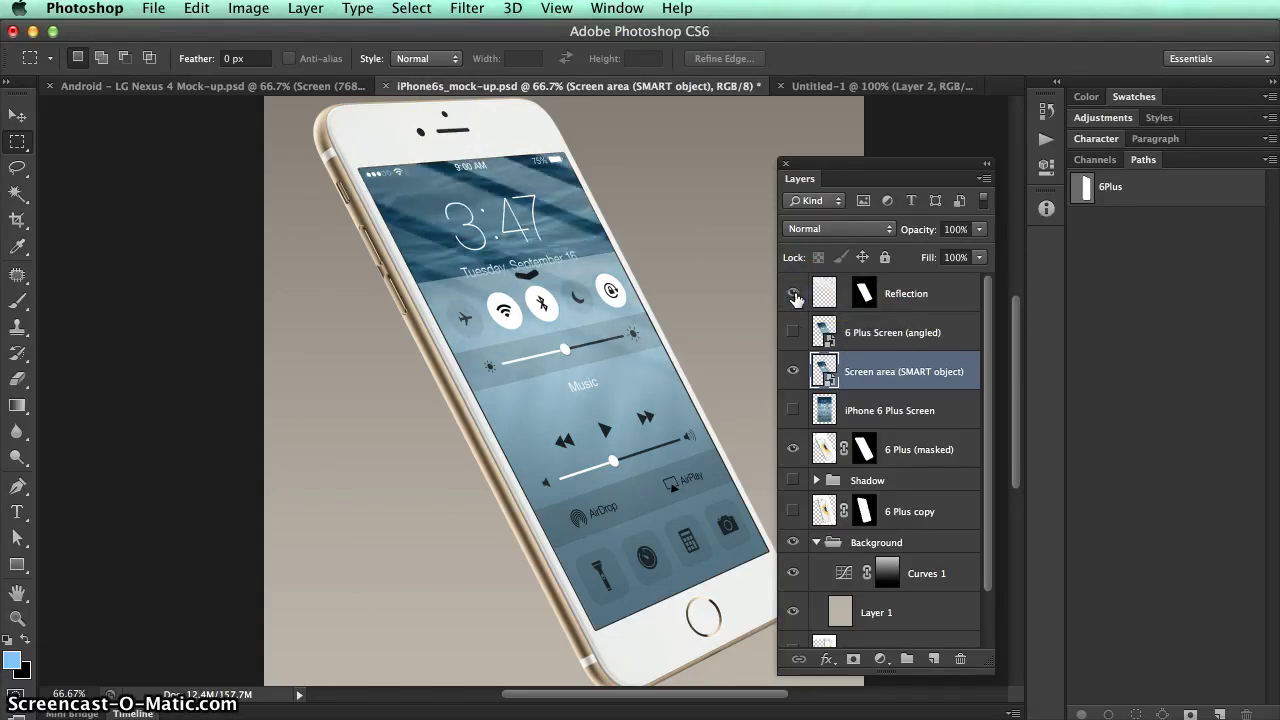
pyautogui.rightClick(866, 290)
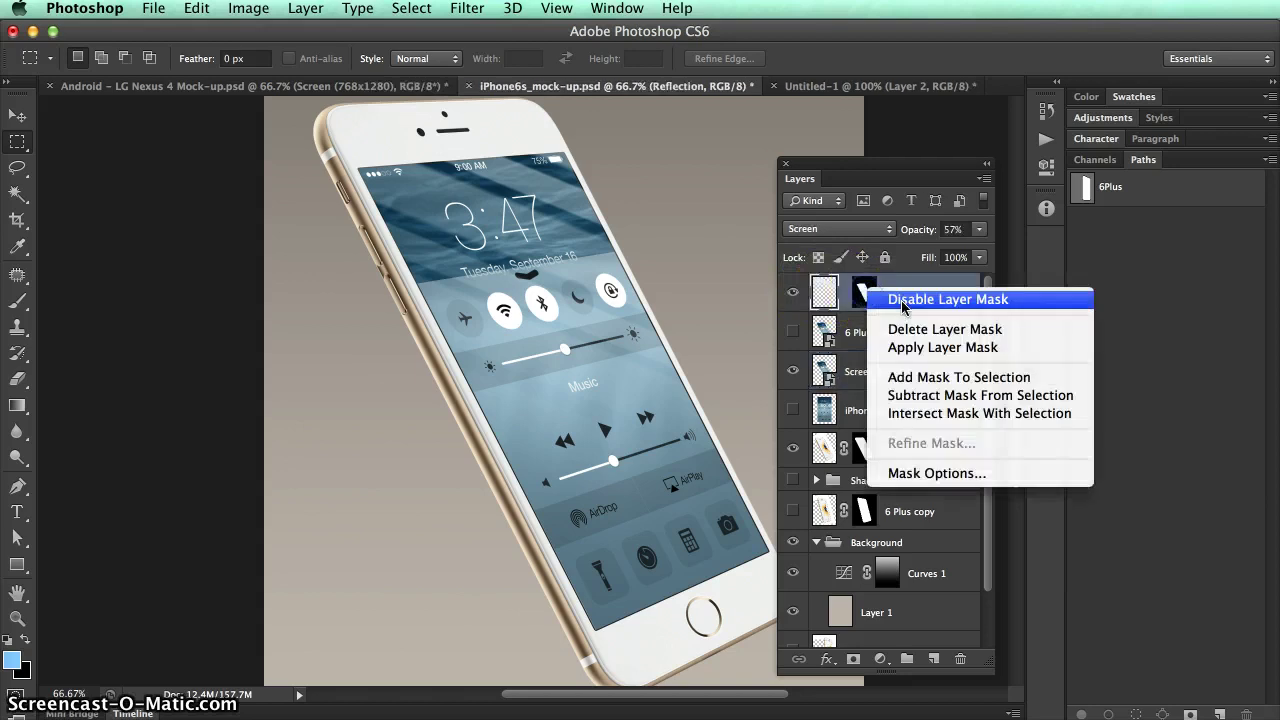
pyautogui.click(902, 300)
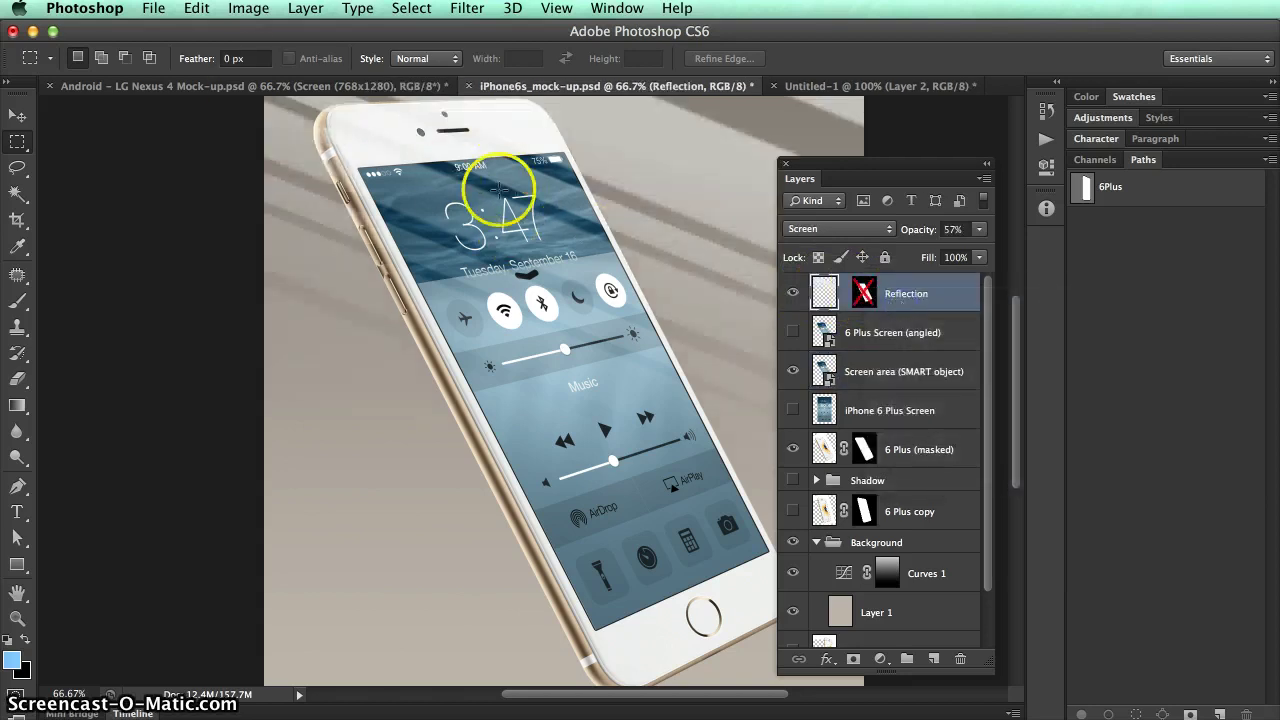
pyautogui.scroll(5, 373, 210)
pyautogui.hscroll(5, 373, 210)
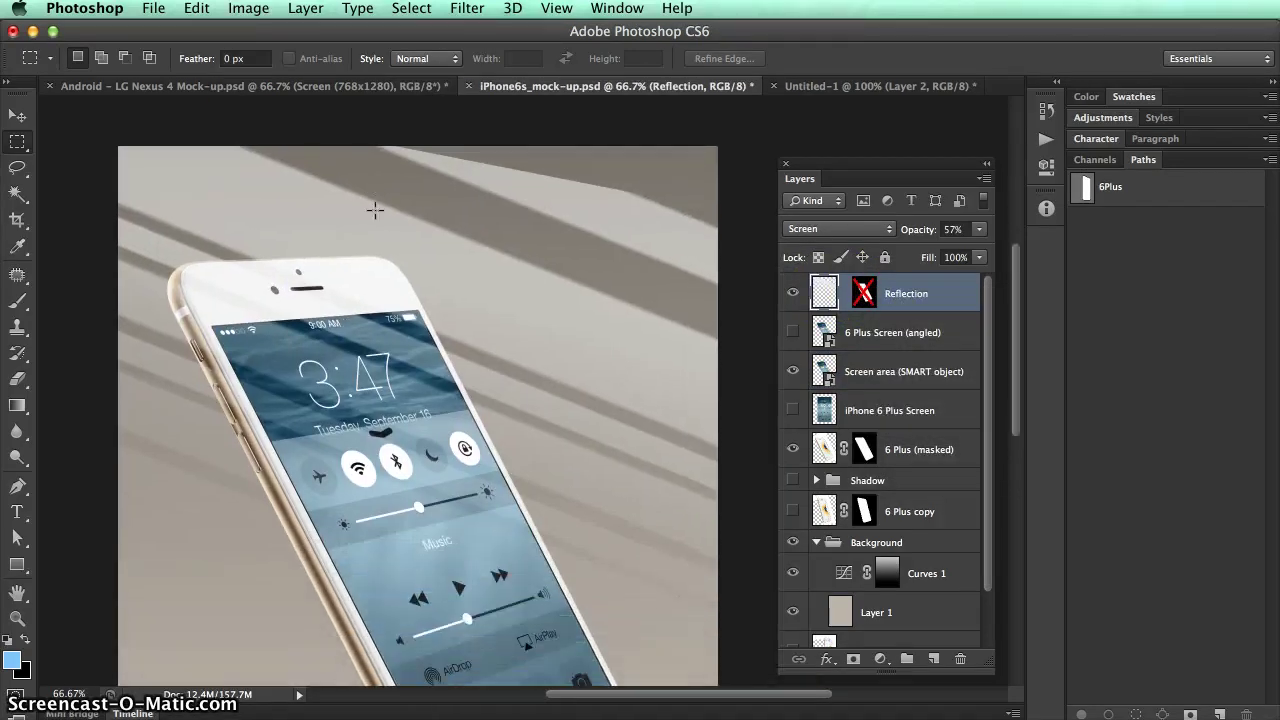
pyautogui.keyDown('super'); pyautogui.click(824, 375); pyautogui.keyUp('super')
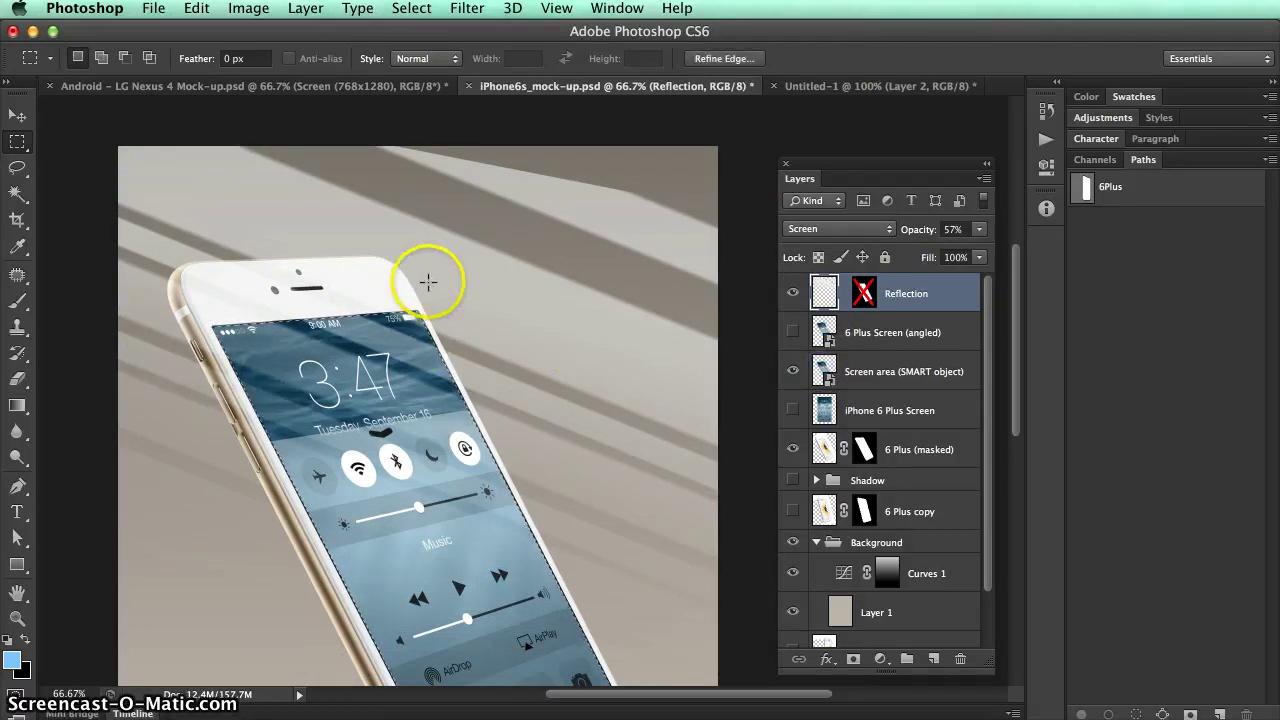
pyautogui.scroll(-3, 566, 543)
pyautogui.keyDown('shift'); pyautogui.click(864, 295); pyautogui.keyUp('shift')
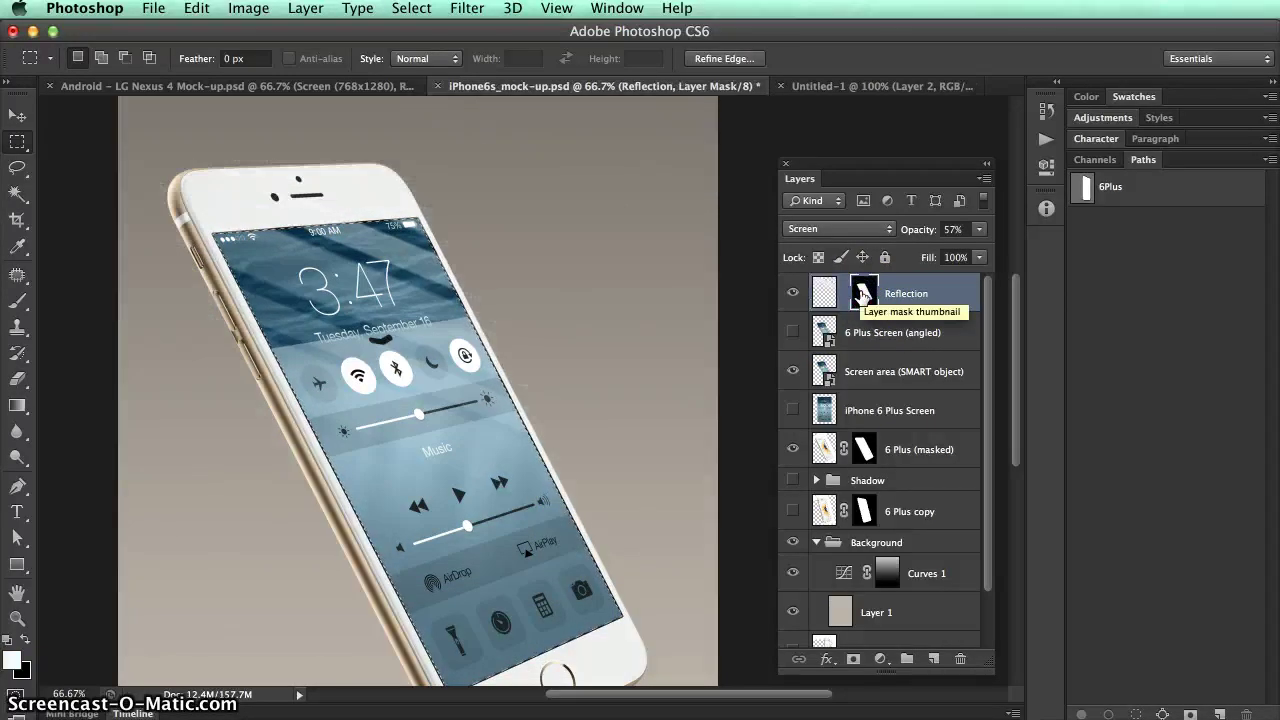
pyautogui.click(657, 237)
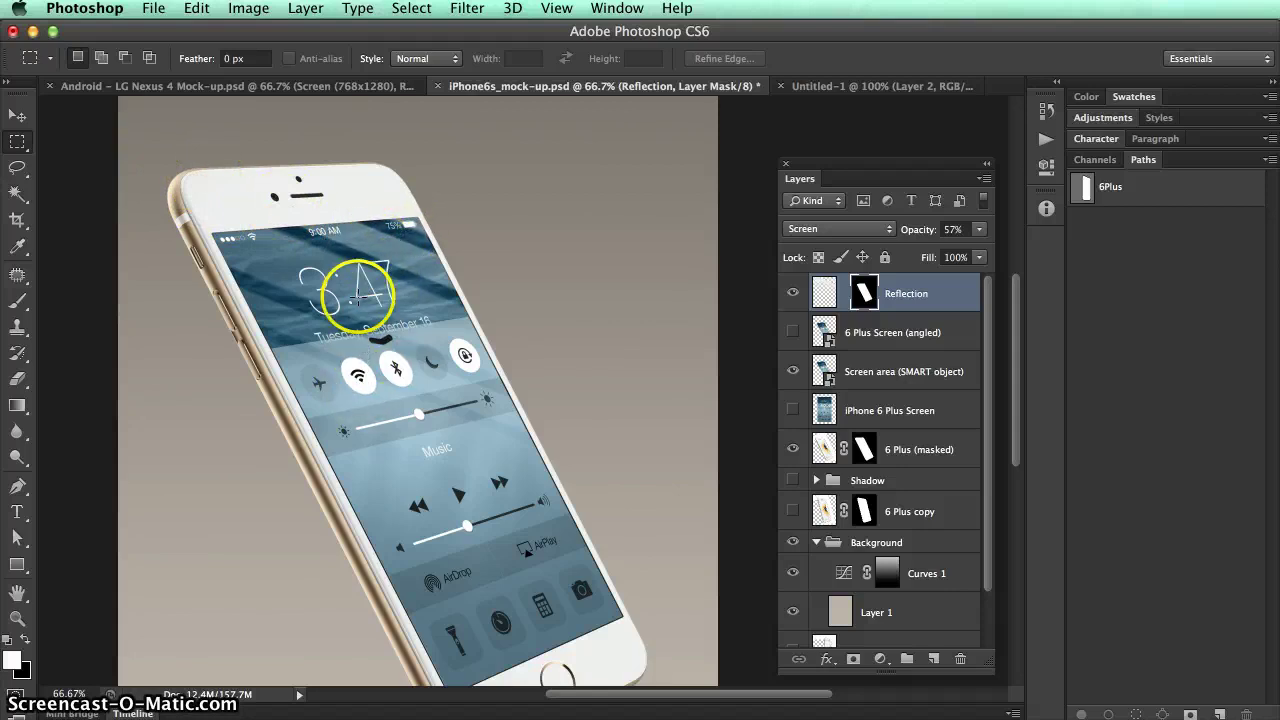
# Raise the Reflection layer's opacity to 66%.
pyautogui.scroll(-2, 428, 226)
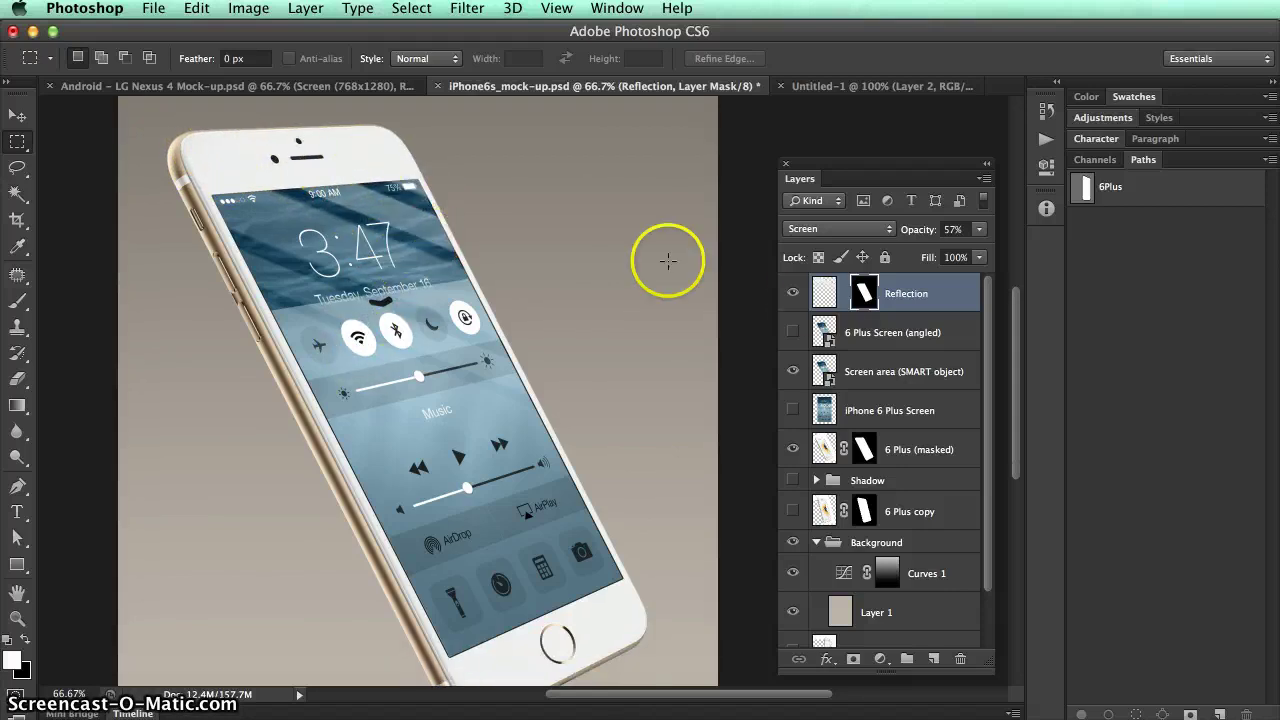
pyautogui.click(792, 292)
pyautogui.click(792, 292)
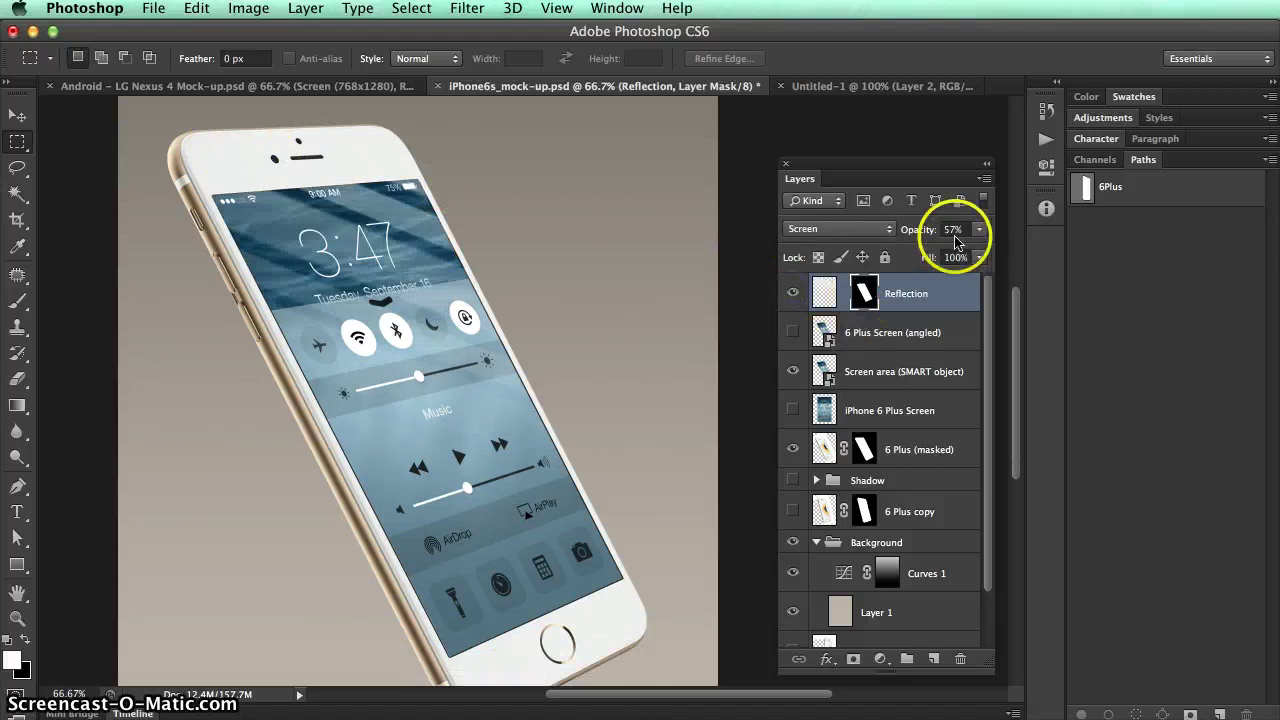
pyautogui.click(979, 229)
pyautogui.moveTo(1000, 249)
pyautogui.mouseDown()
pyautogui.moveTo(913, 254)
pyautogui.moveTo(955, 254)
pyautogui.mouseUp()
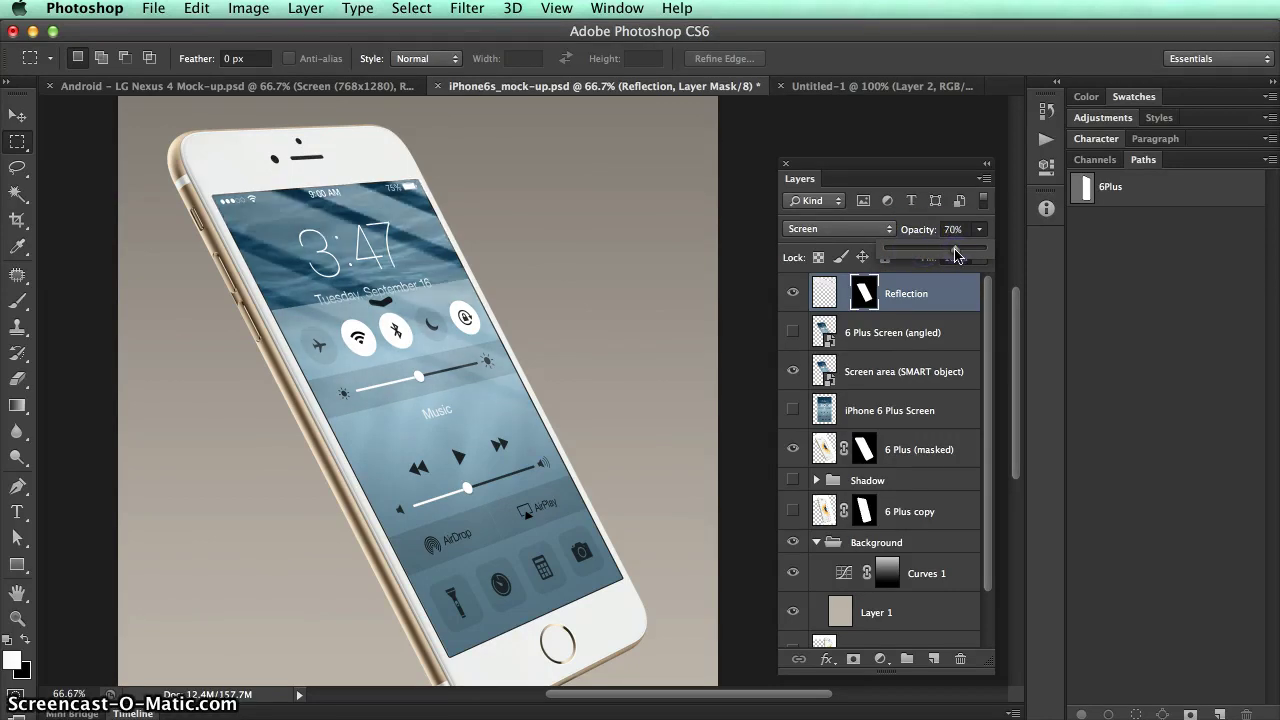
pyautogui.click(571, 197)
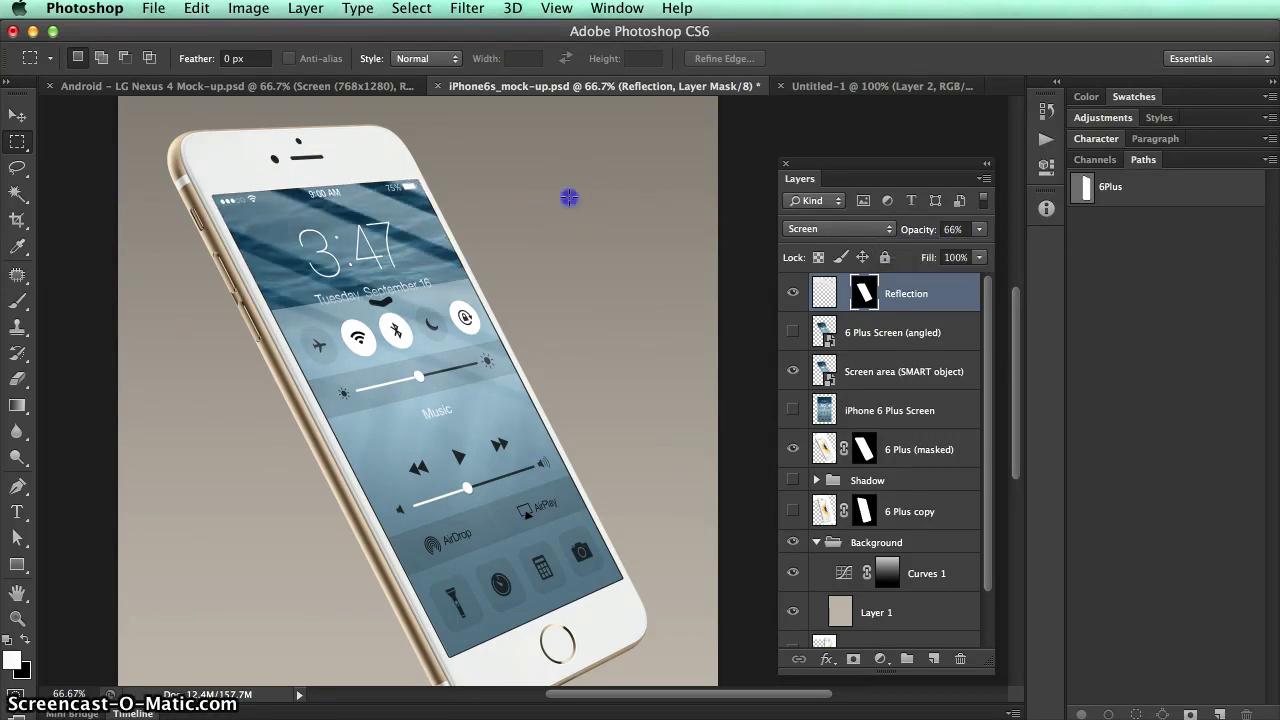
# Zoom out and back in to check the stronger reflection on the mockup.
pyautogui.moveTo(892, 318)
pyautogui.mouseDown()
pyautogui.moveTo(792, 318)
pyautogui.moveTo(792, 371)
pyautogui.moveTo(822, 357)
pyautogui.moveTo(820, 372)
pyautogui.mouseUp()
pyautogui.press('super+minus')
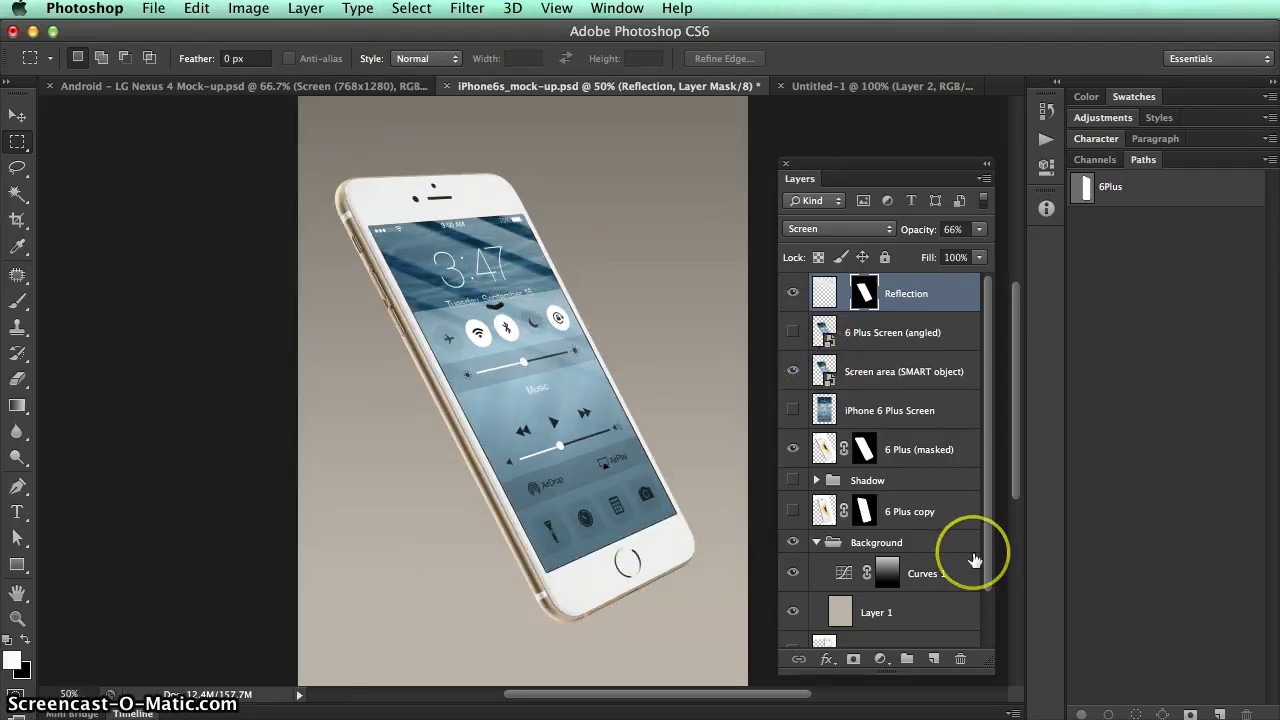
pyautogui.press('super+plus')
pyautogui.press('super+plus')
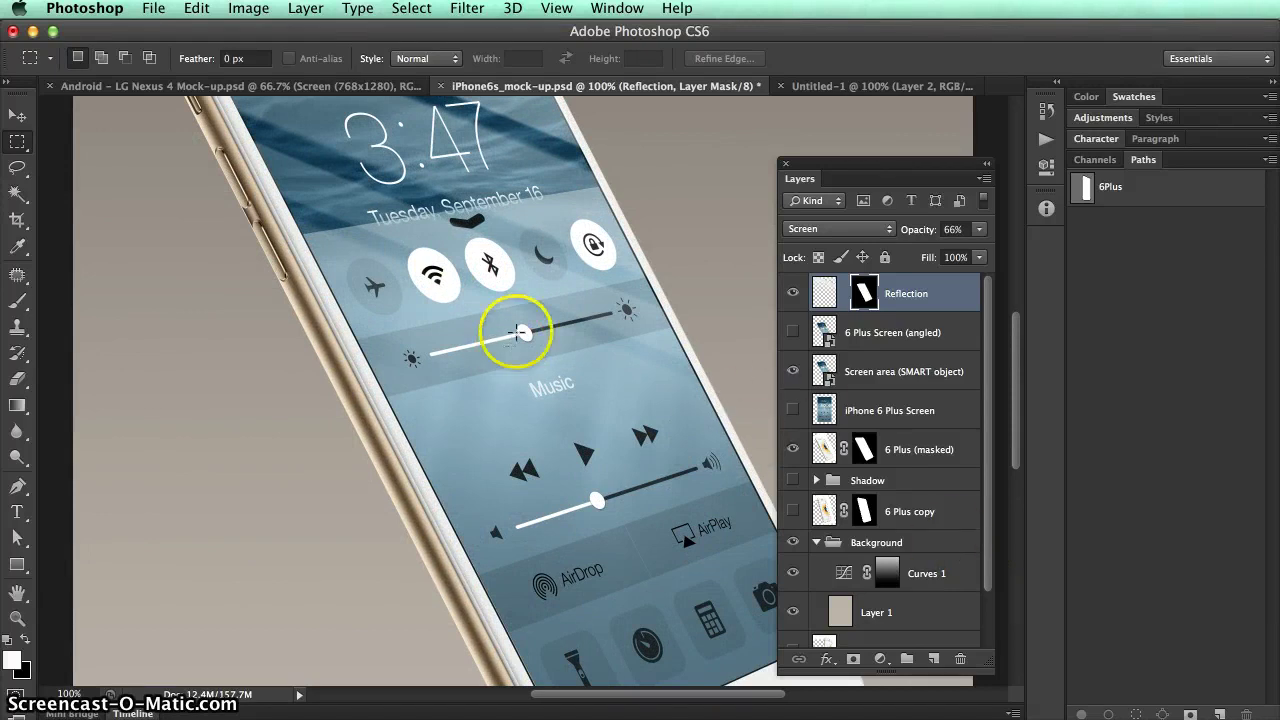
pyautogui.scroll(3, 517, 333)
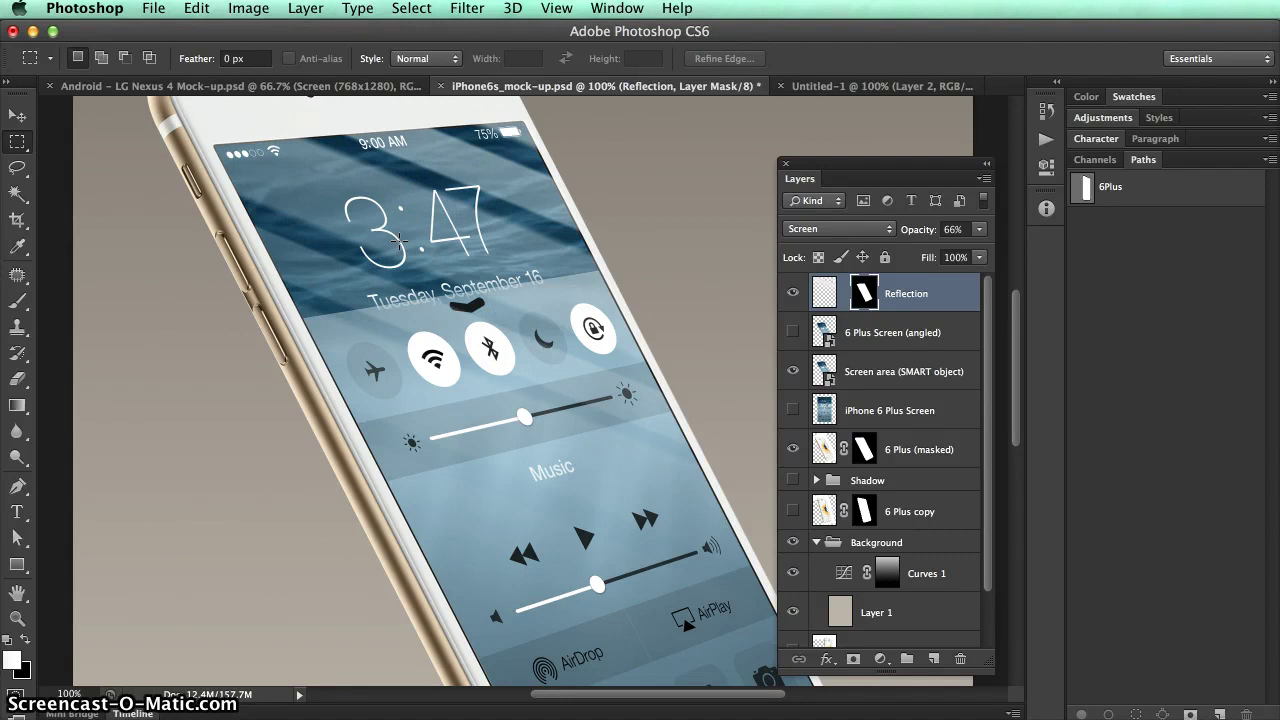
pyautogui.press('super+minus')
pyautogui.press('super+minus')
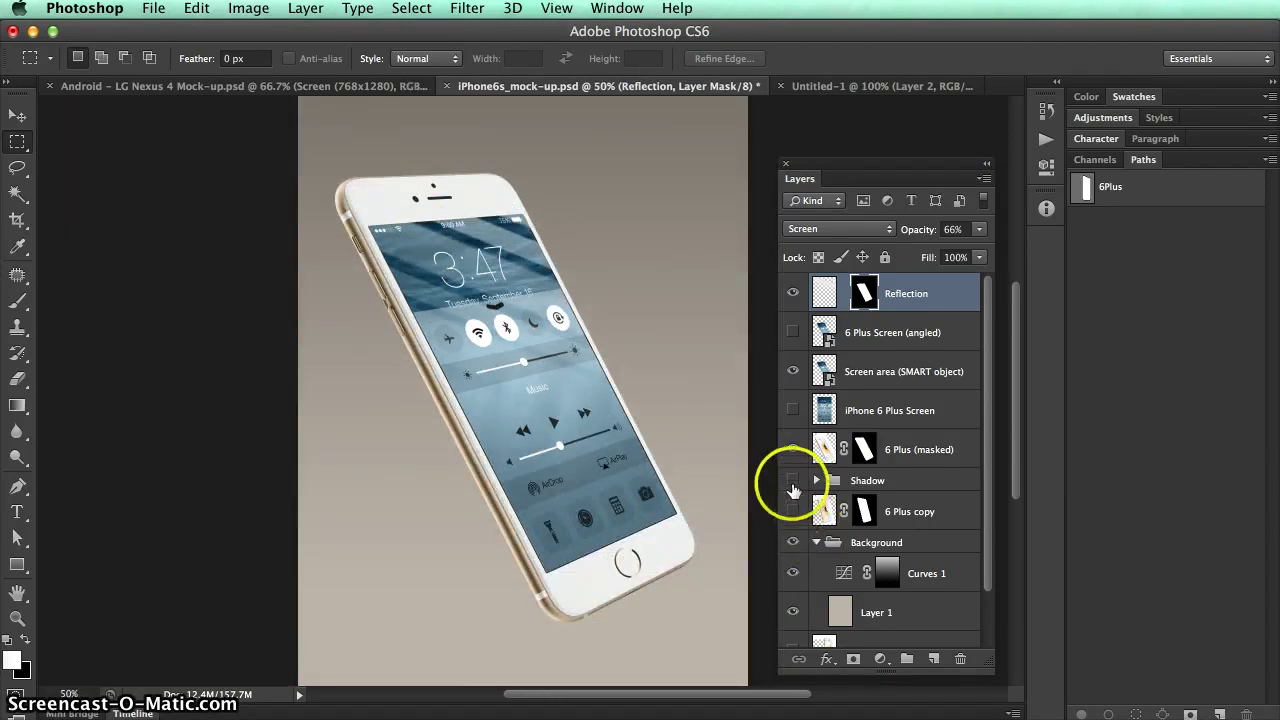
# Turn on the Shadow group to show the soft drop shadow under the phone.
pyautogui.click(793, 481)
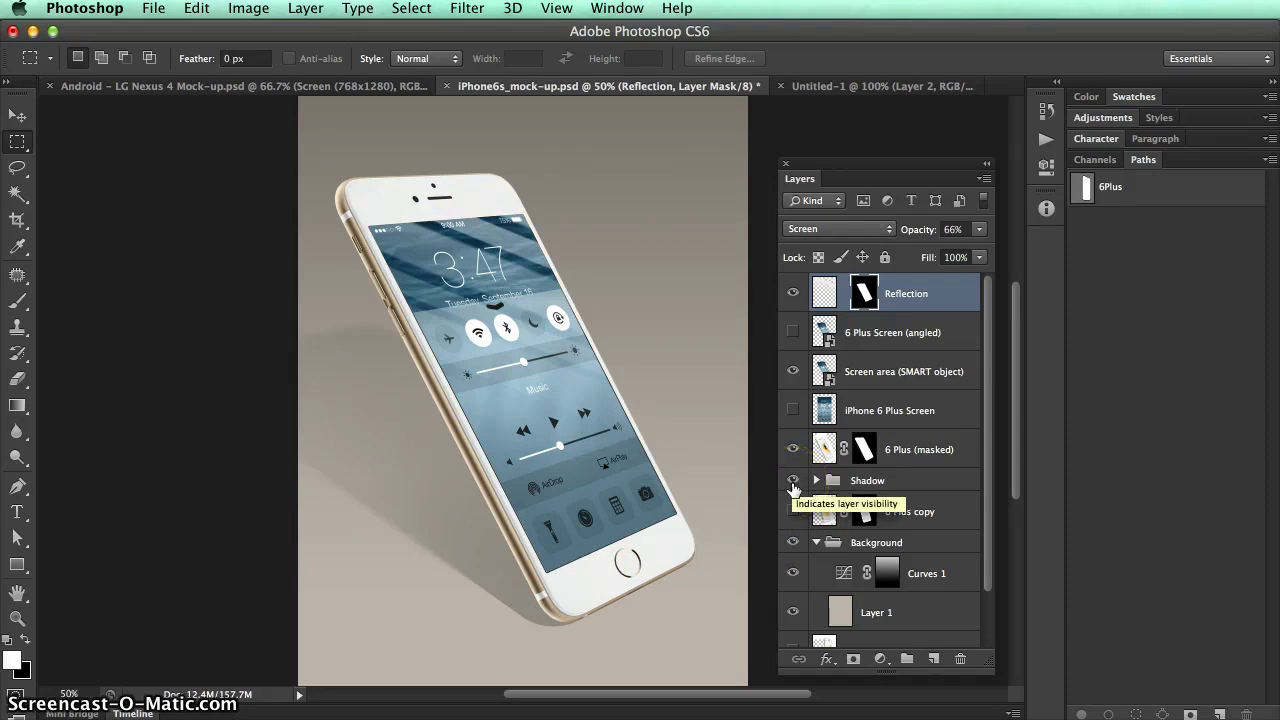